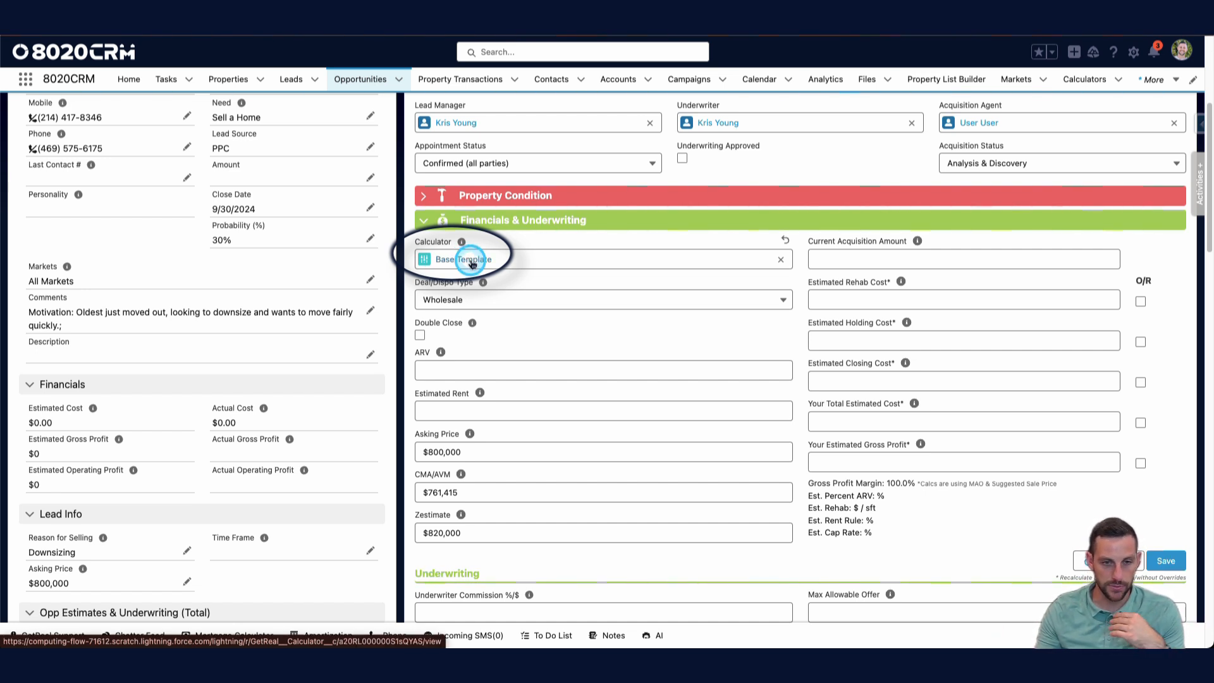
# - Open the Base Template calculator record linked in the opportunity's Financials & Underwriting section
pyautogui.click(474, 263)
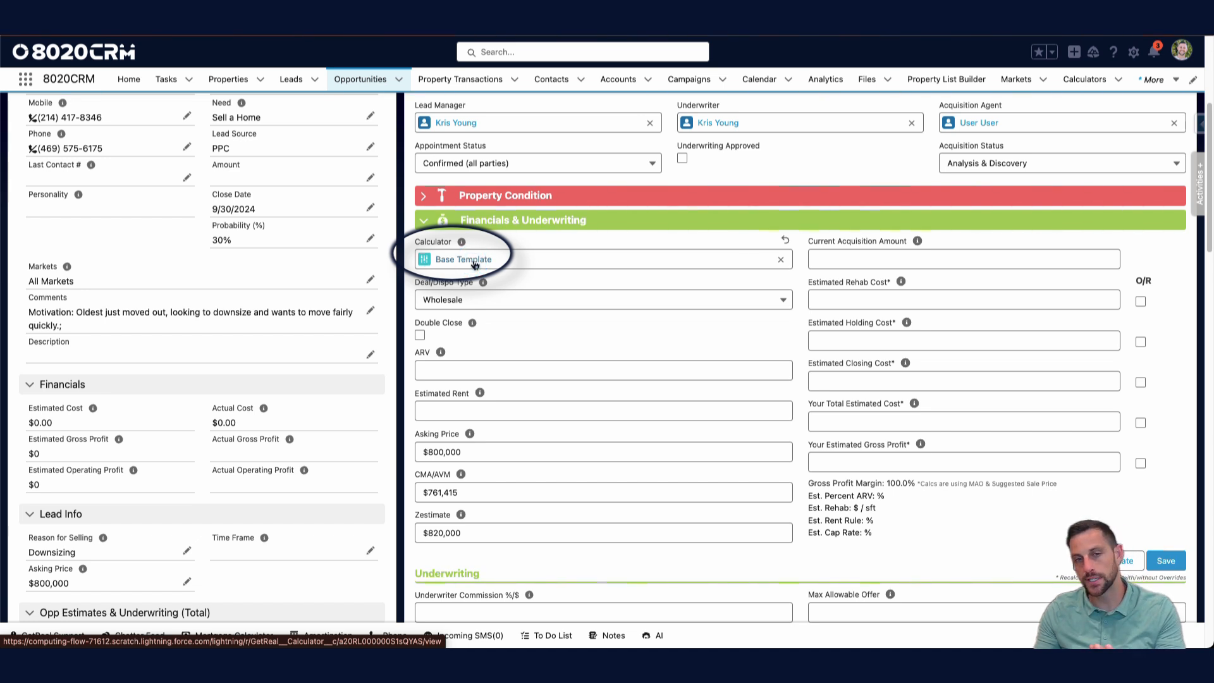
pyautogui.click(475, 263)
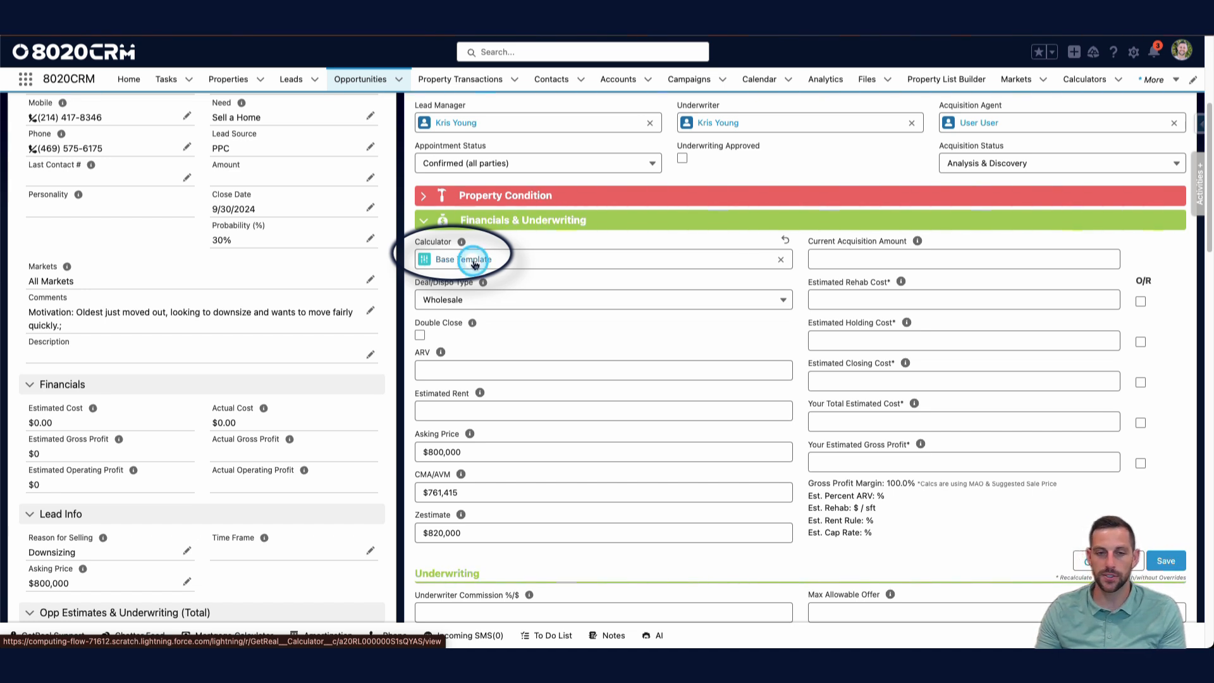
pyautogui.click(474, 261)
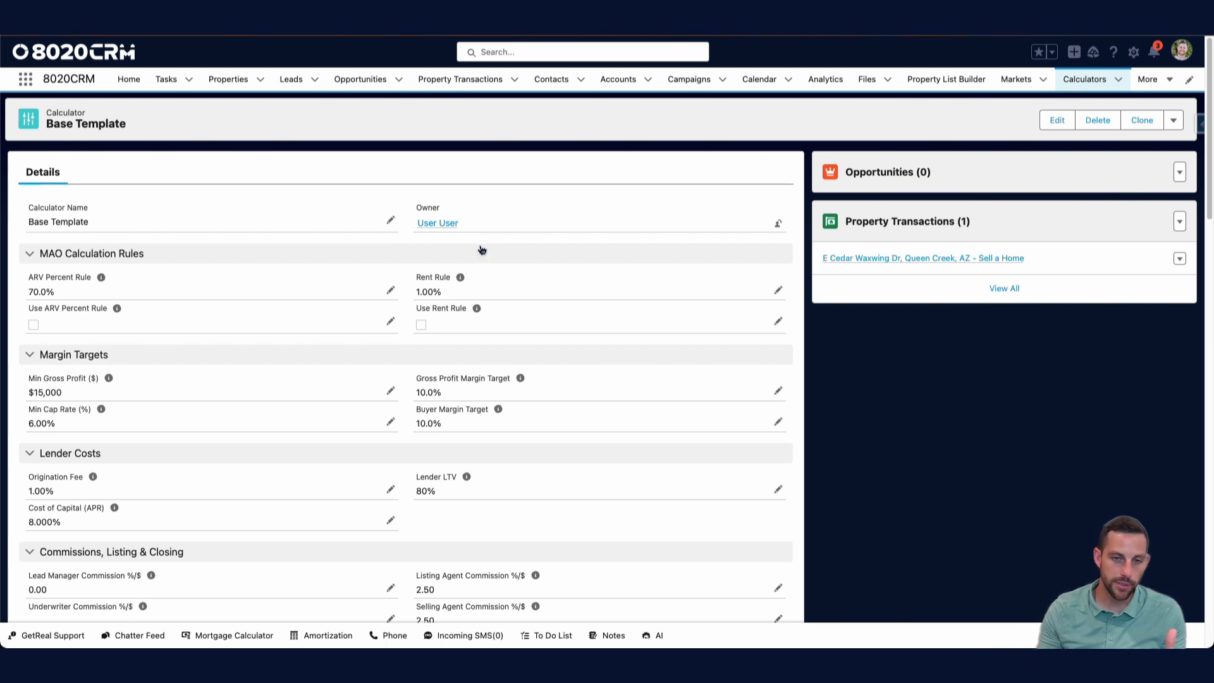
pyautogui.scroll(-1, 210, 216)
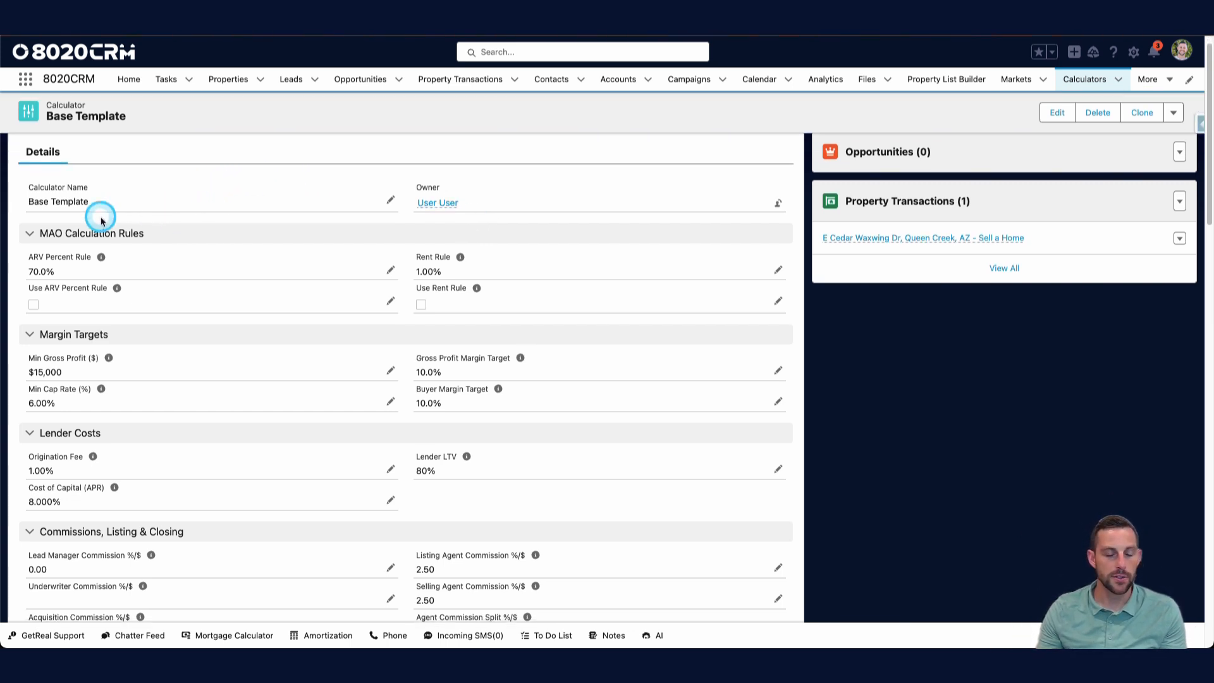
pyautogui.scroll(1, 119, 209)
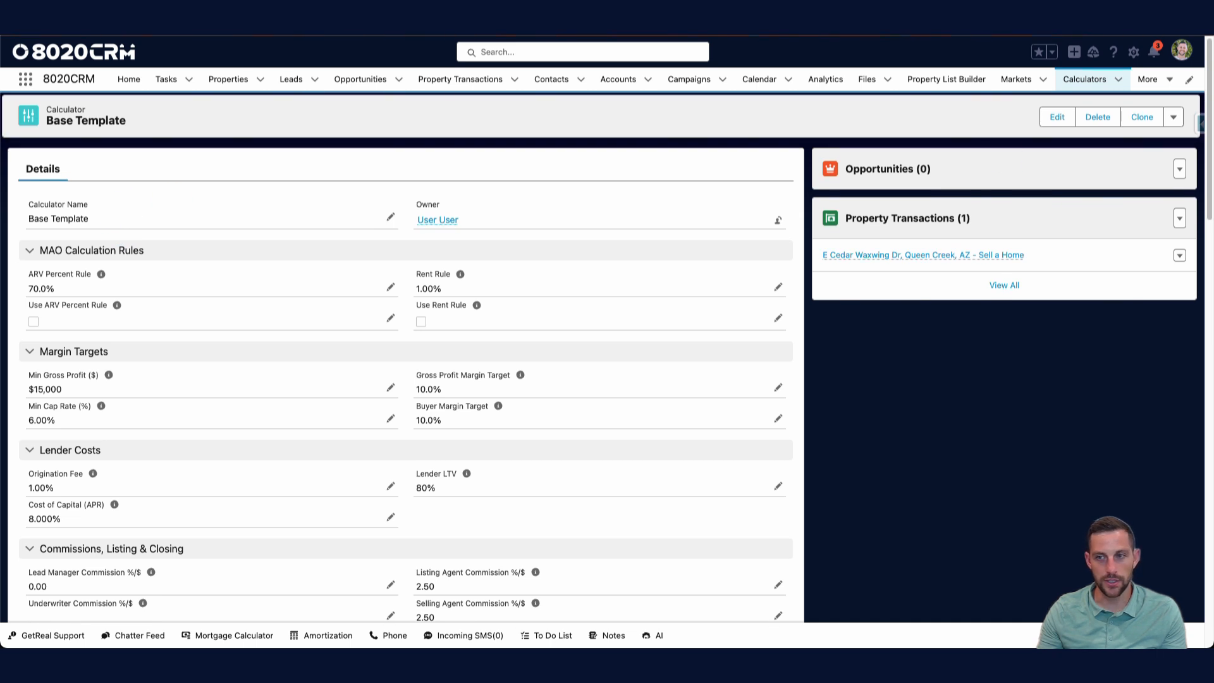
pyautogui.click(1143, 119)
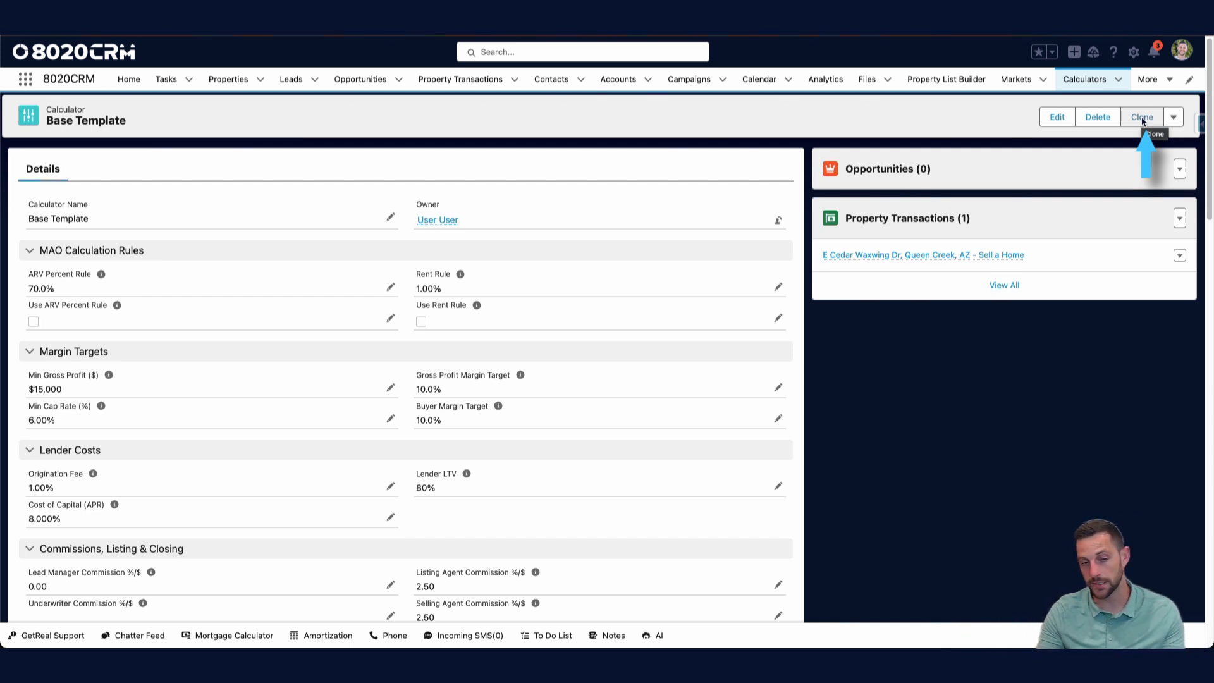
pyautogui.click(727, 188)
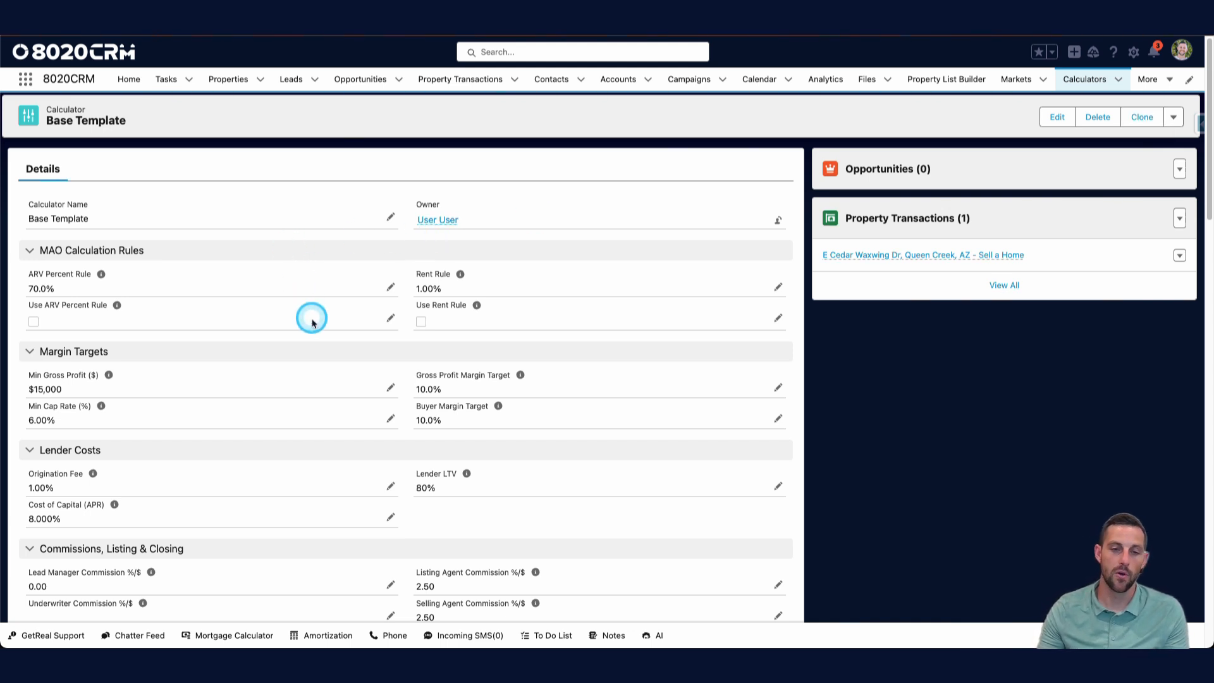
# - Enable Use ARV Percent Rule in the calculator's MAO Calculation Rules and save the record
pyautogui.scroll(-1, 312, 291)
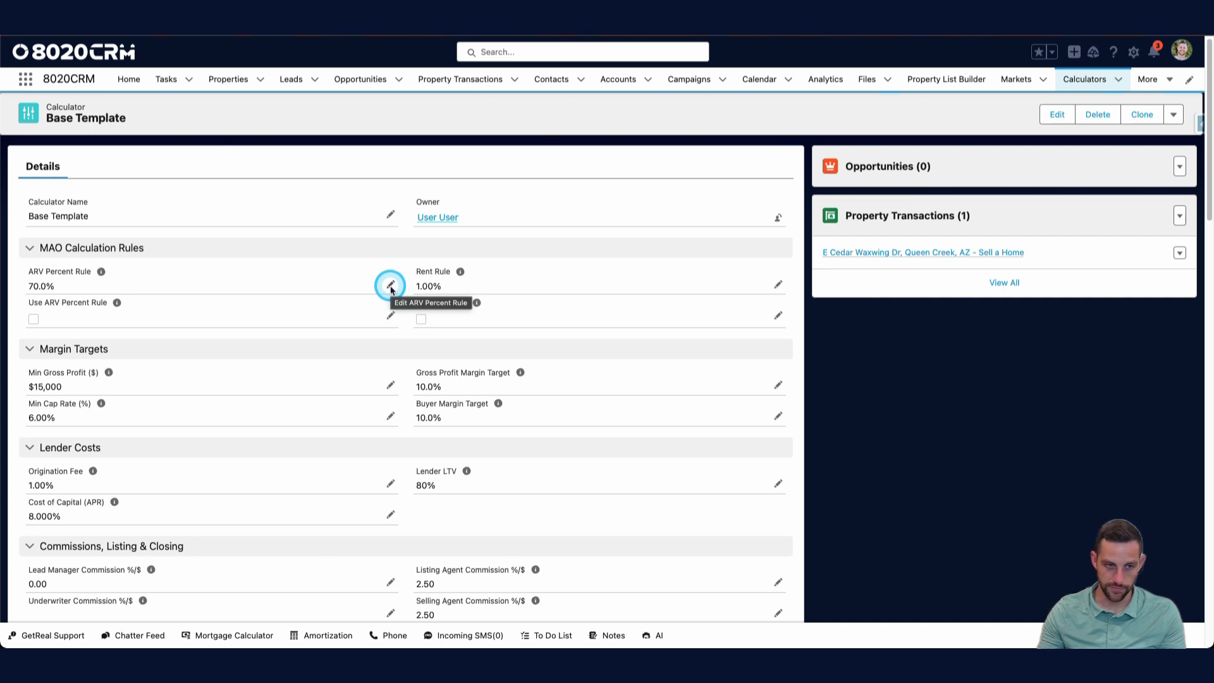
pyautogui.doubleClick(34, 319)
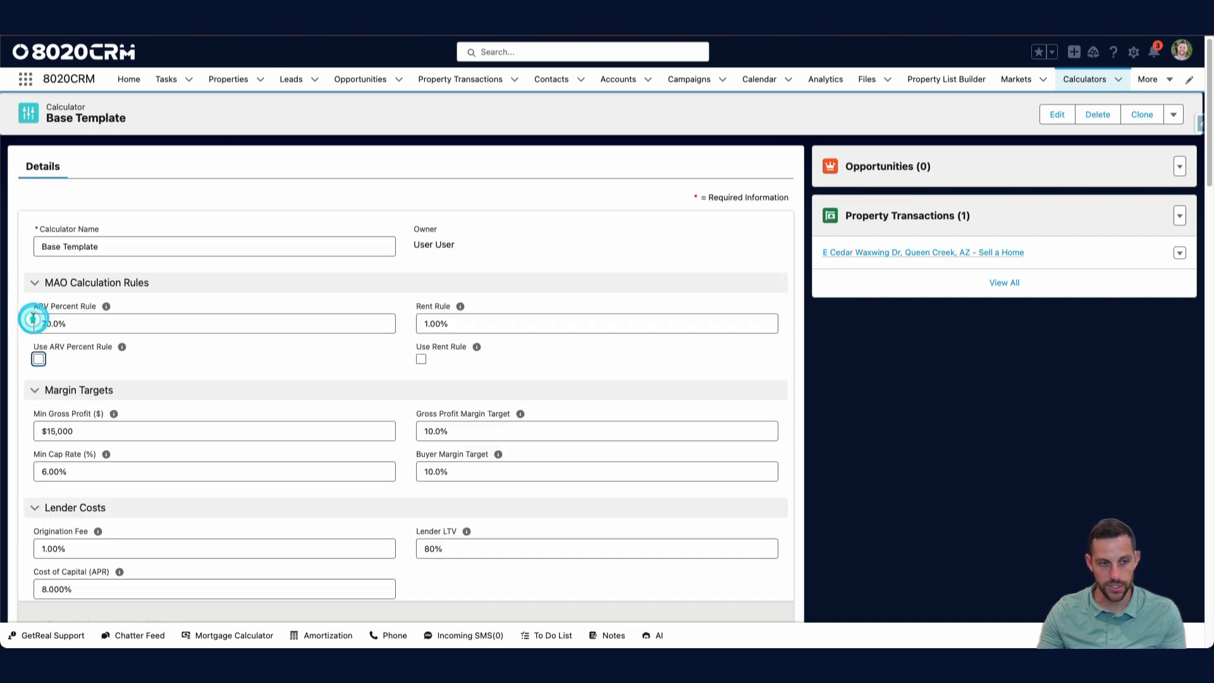
pyautogui.click(38, 359)
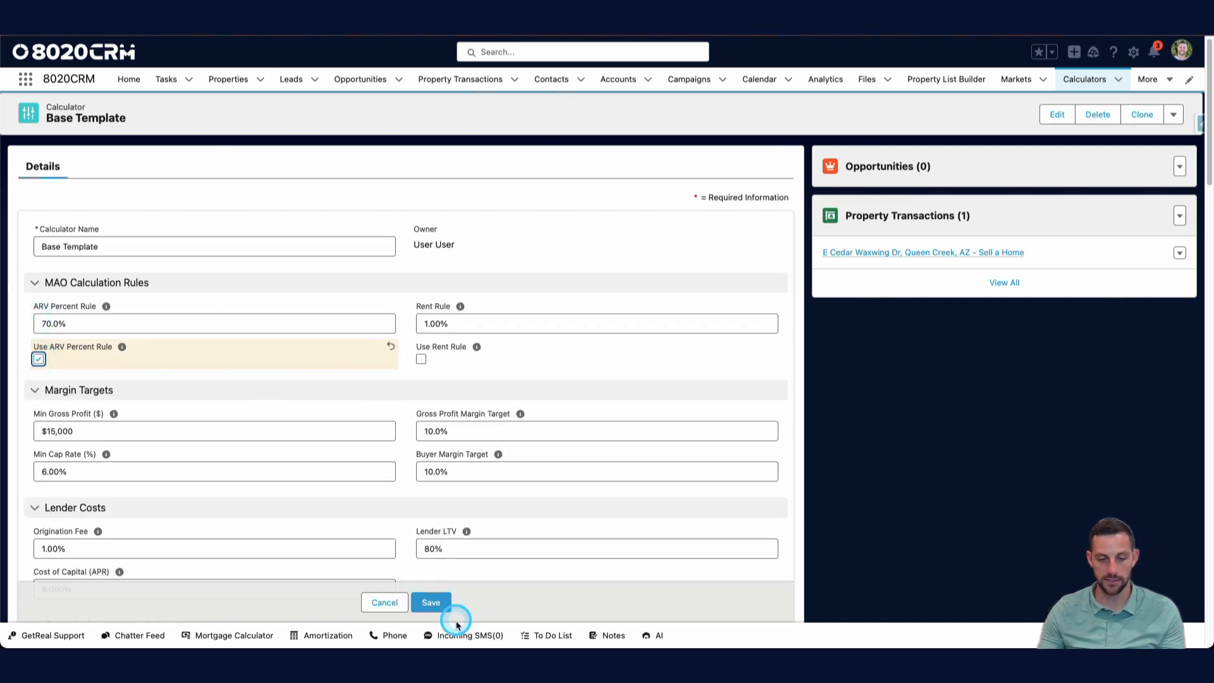
pyautogui.click(430, 602)
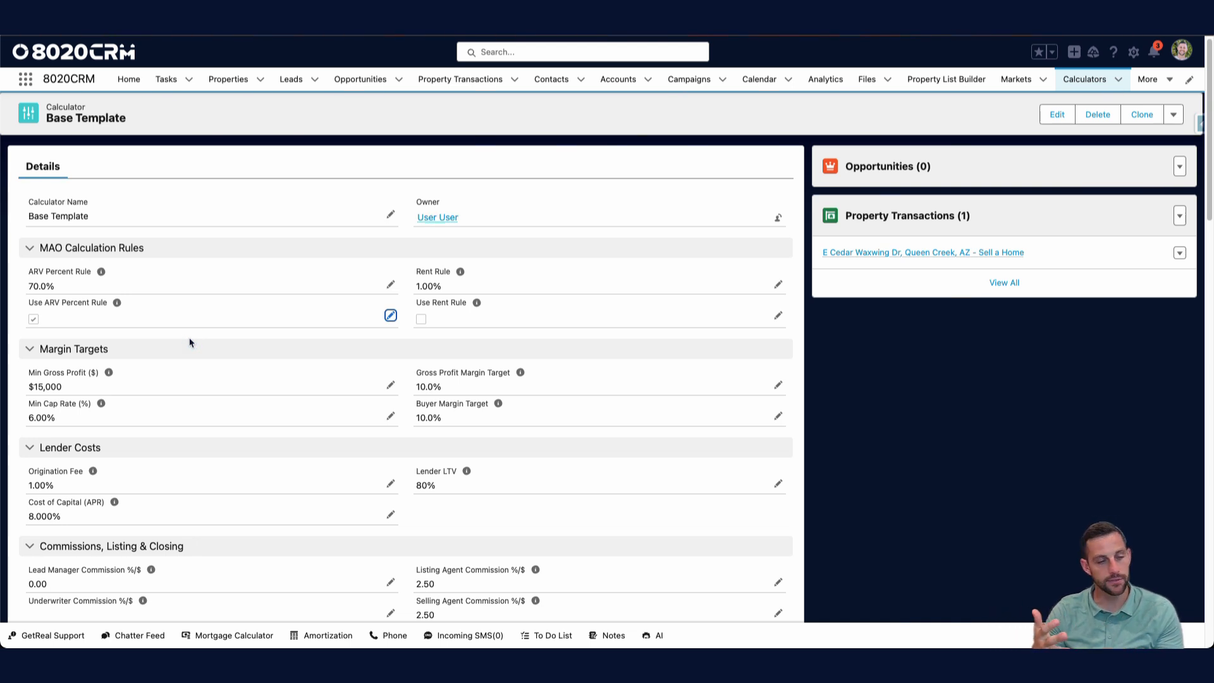
pyautogui.click(55, 290)
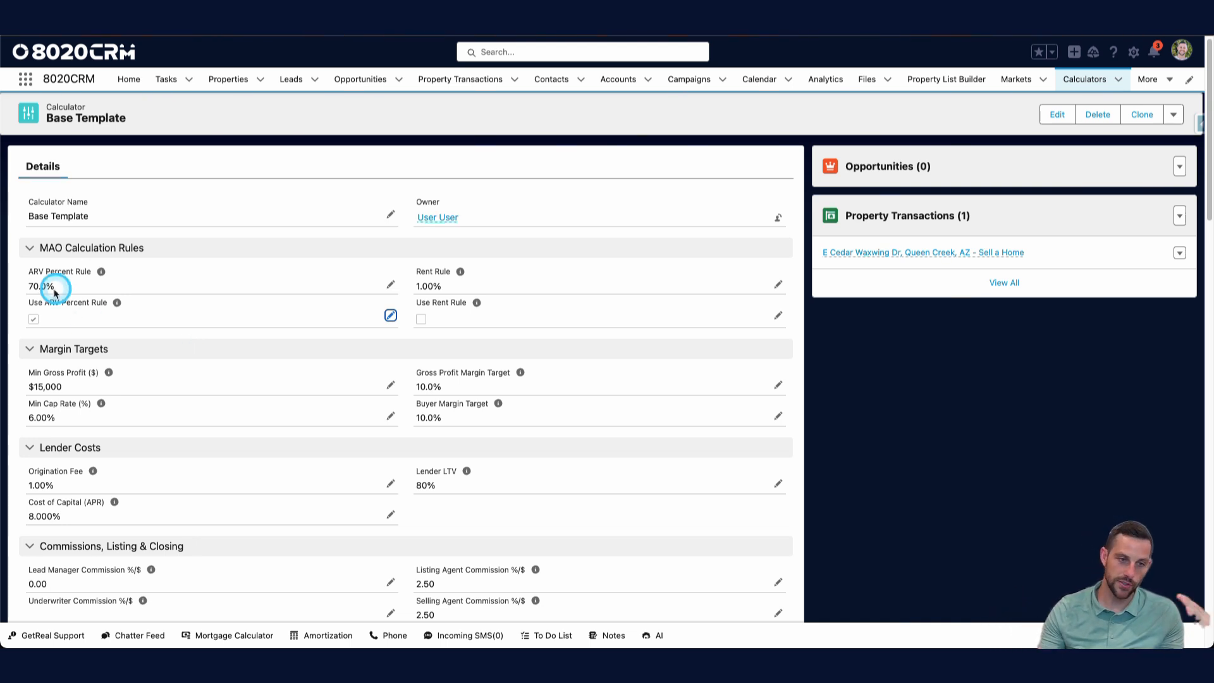
pyautogui.click(37, 320)
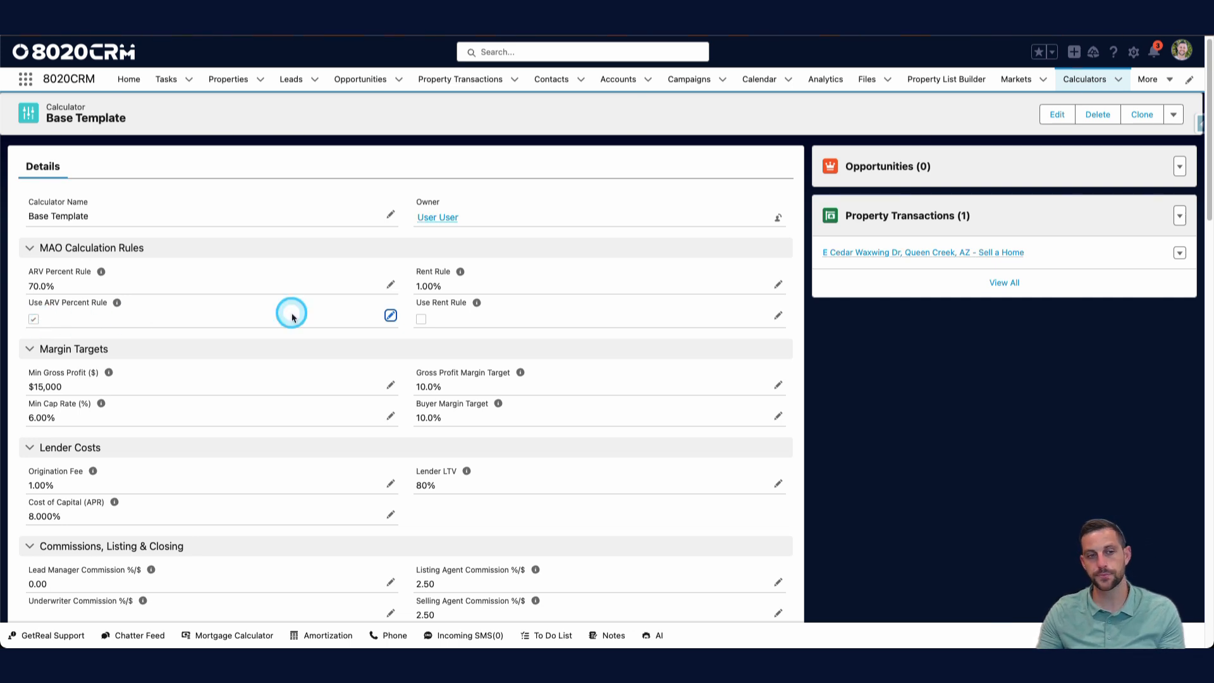
# - Enable Use Rent Rule in the calculator's MAO Calculation Rules
pyautogui.doubleClick(422, 320)
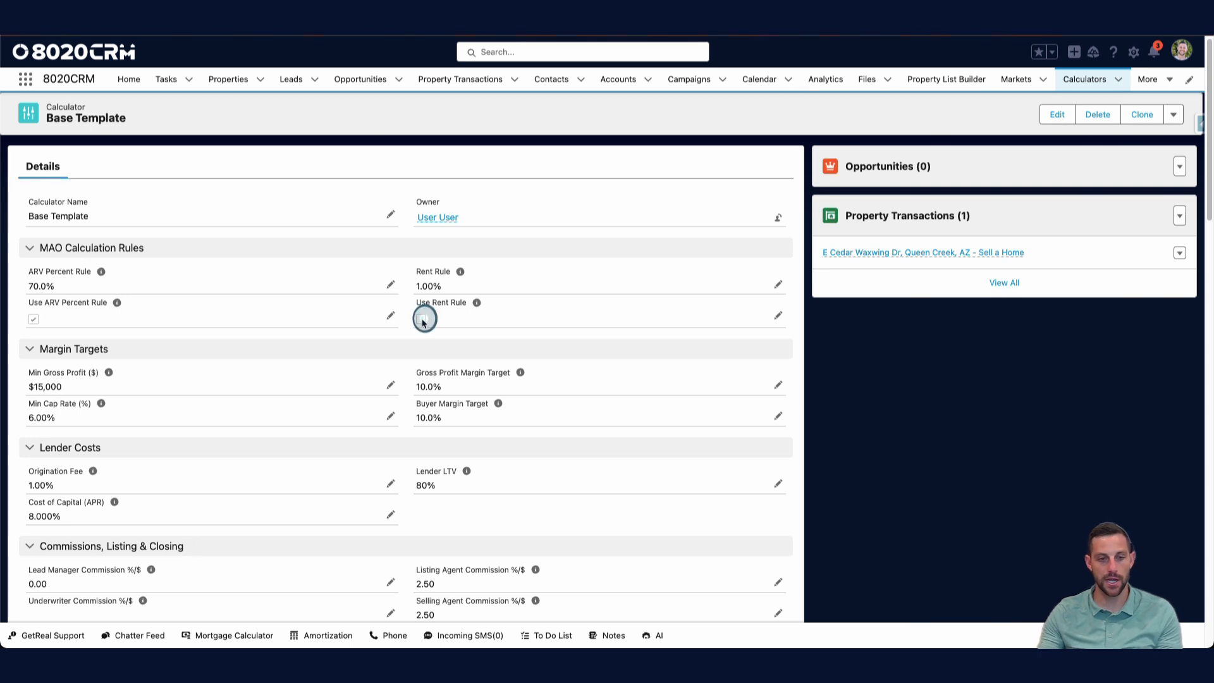
pyautogui.click(421, 359)
pyautogui.scroll(-2, 375, 360)
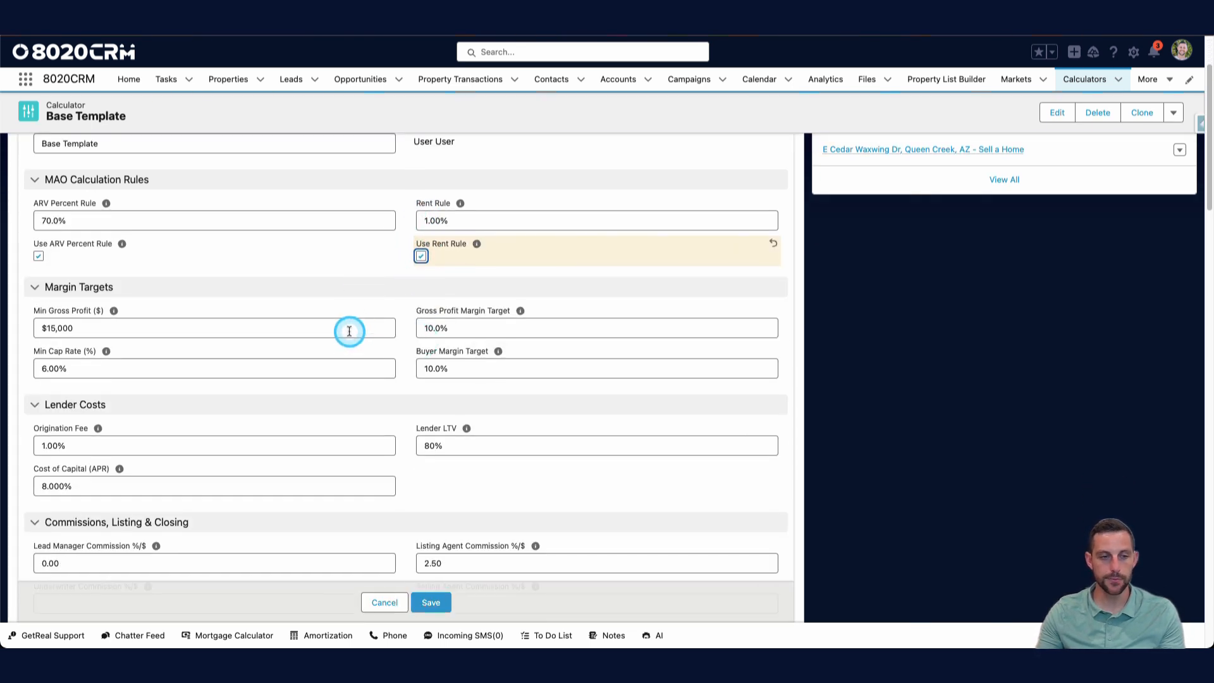
# - Review the Margin Targets, the Lender Costs and the team commission fields of the Base Template
pyautogui.click(87, 292)
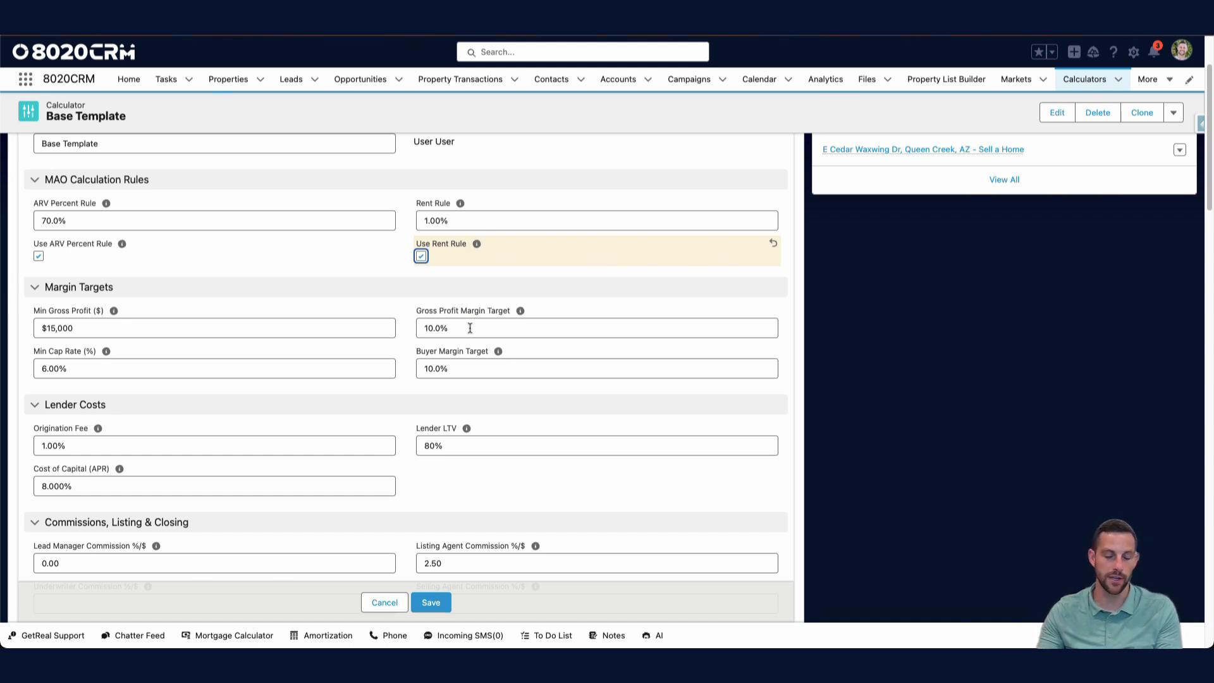
pyautogui.click(448, 328)
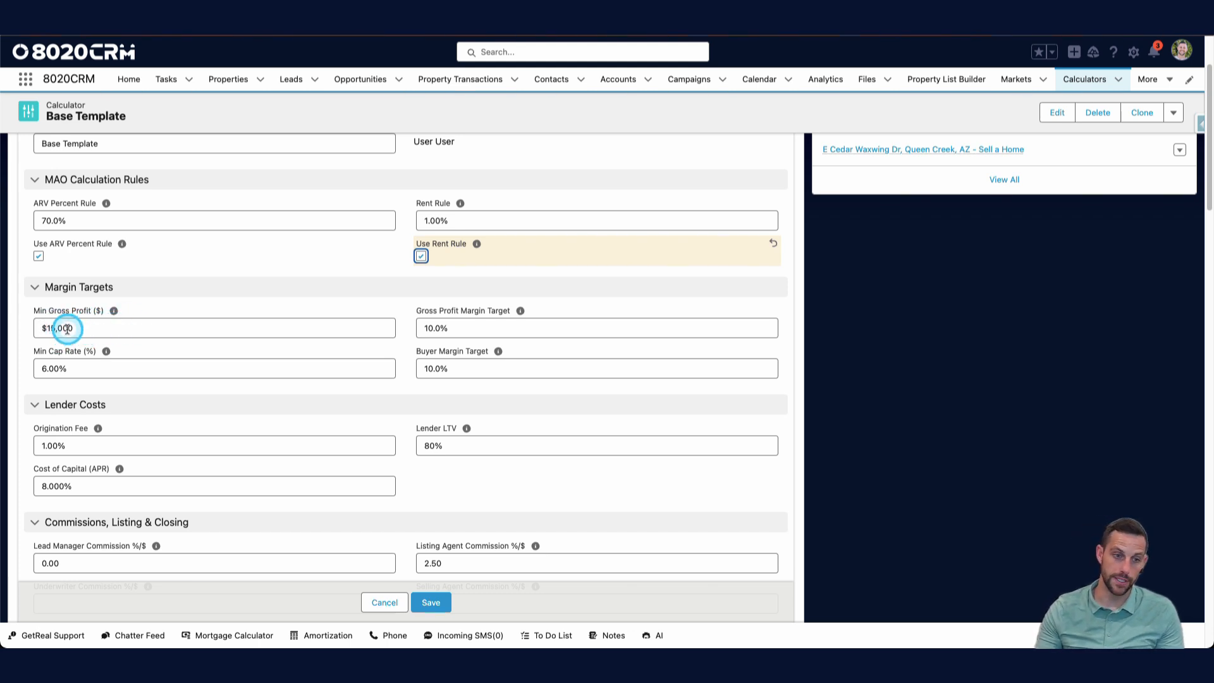
pyautogui.scroll(-1, 249, 334)
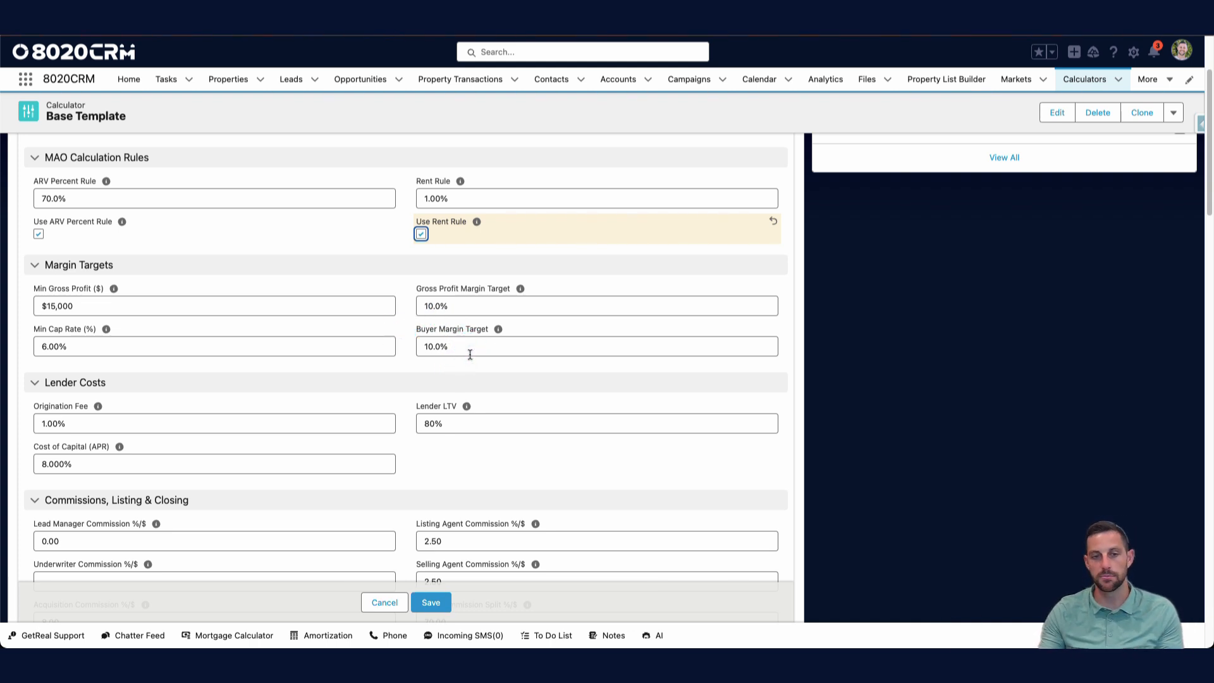
pyautogui.scroll(-2, 456, 354)
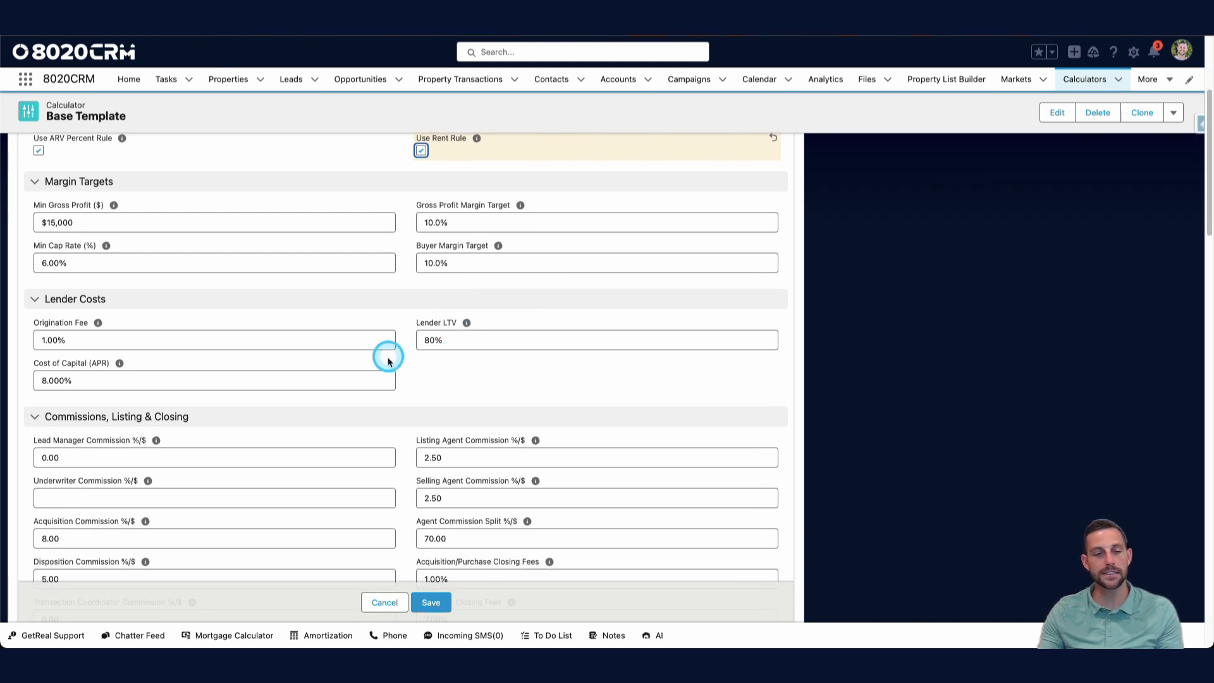
pyautogui.scroll(-1, 162, 321)
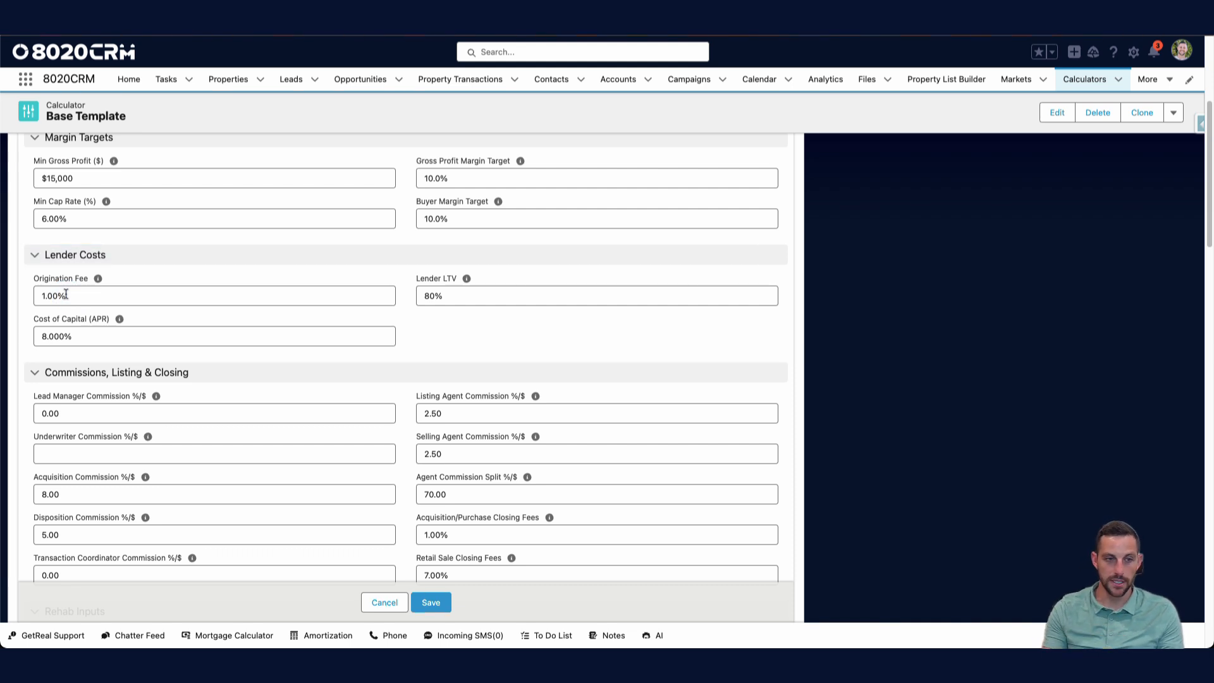
pyautogui.click(66, 294)
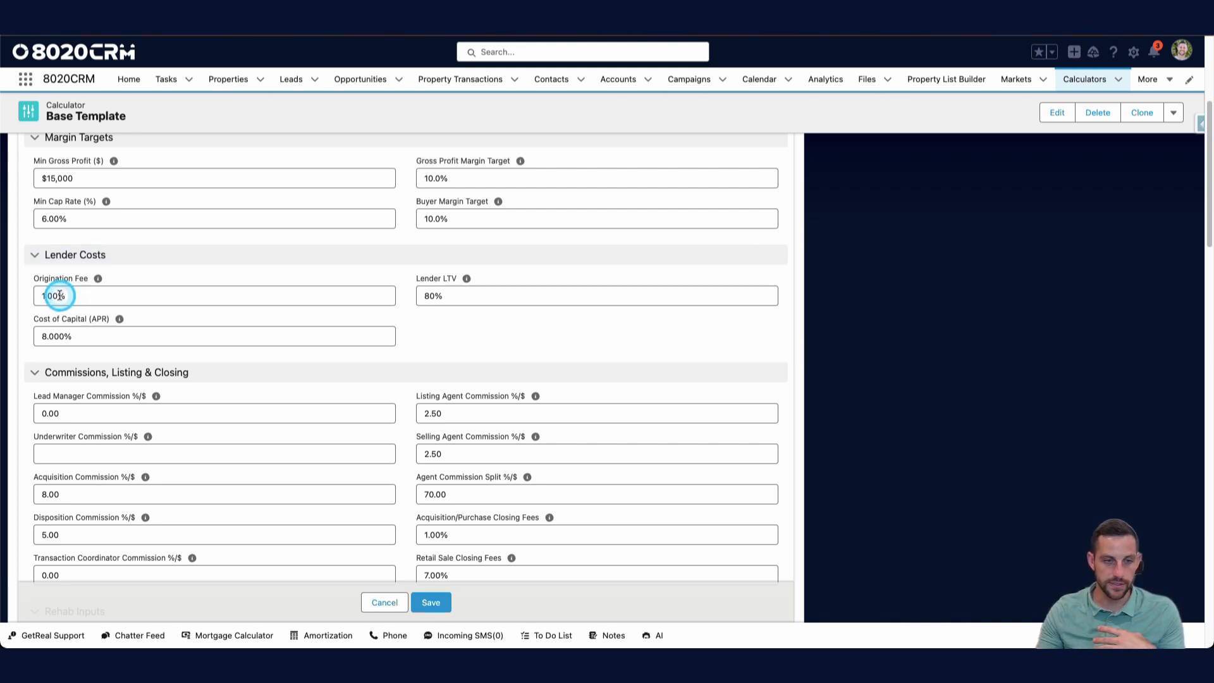
pyautogui.click(324, 296)
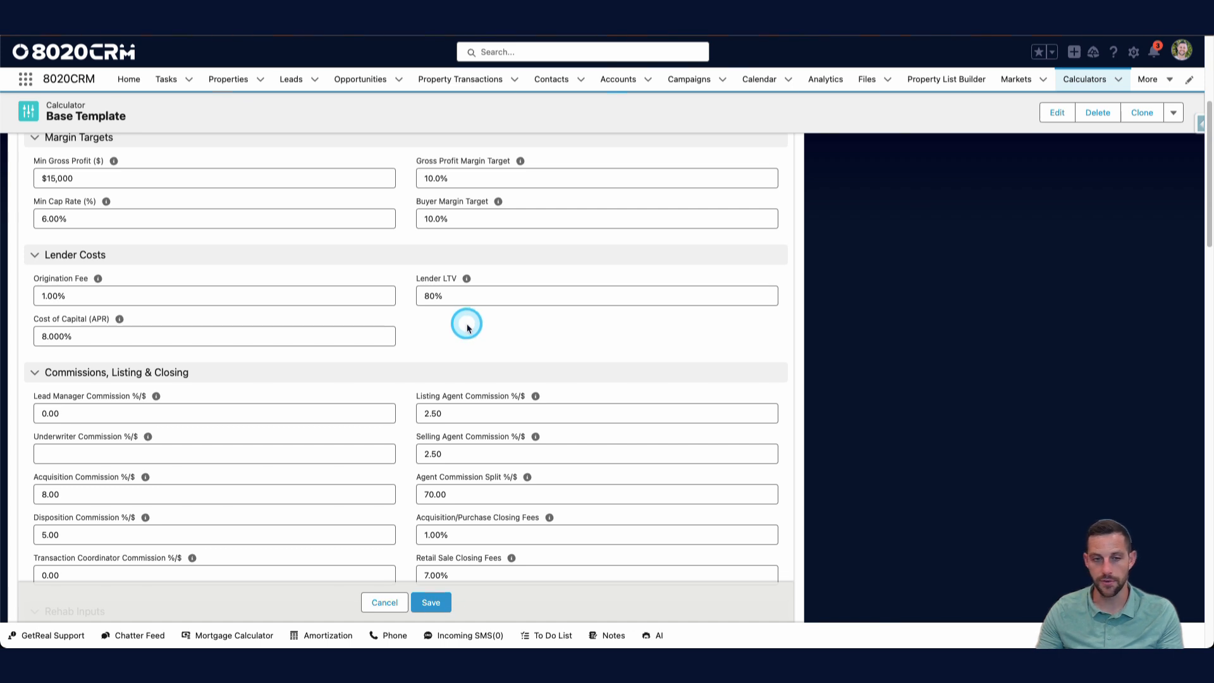
pyautogui.scroll(-5, 467, 326)
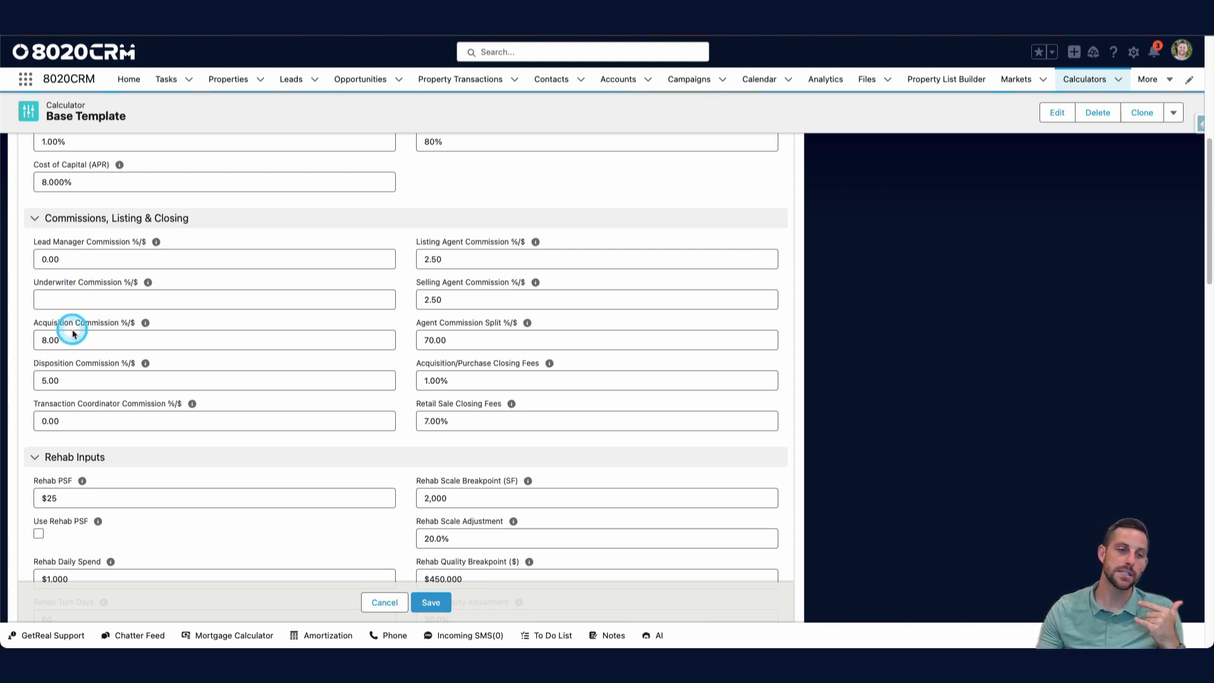
pyautogui.click(94, 371)
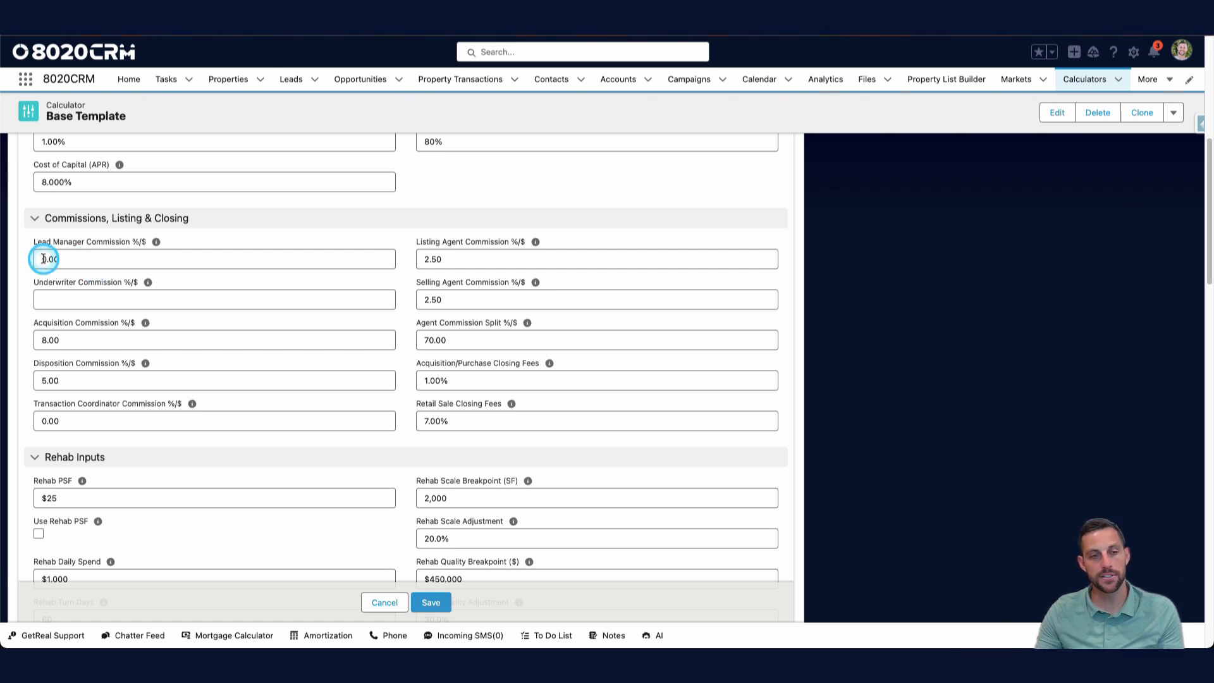
# - Check the help note for Lead Manager Commission %/$ and set that commission to 150
pyautogui.moveTo(158, 247)
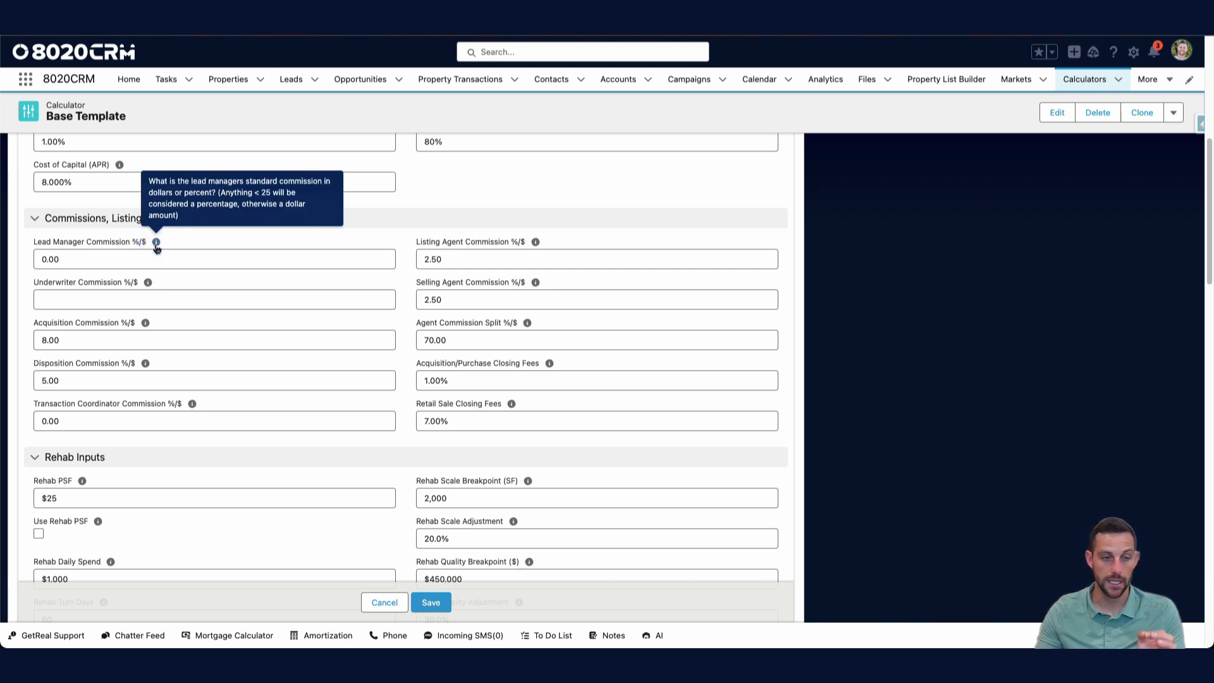
pyautogui.click(145, 260)
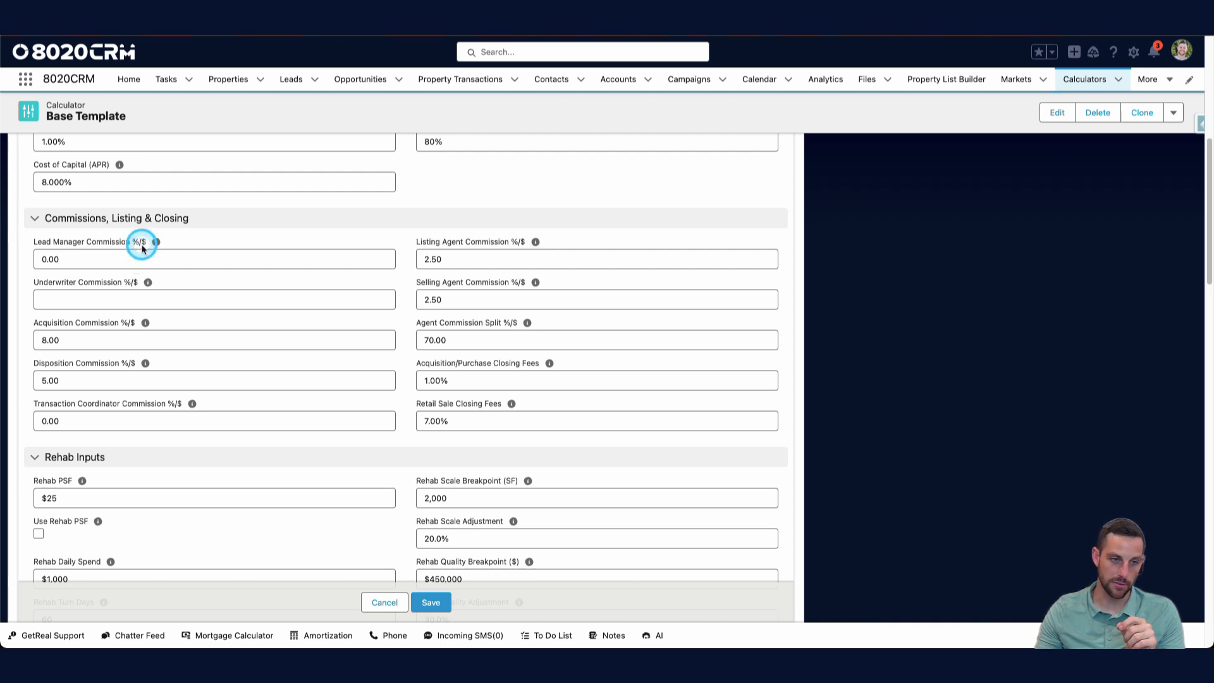
pyautogui.moveTo(156, 245)
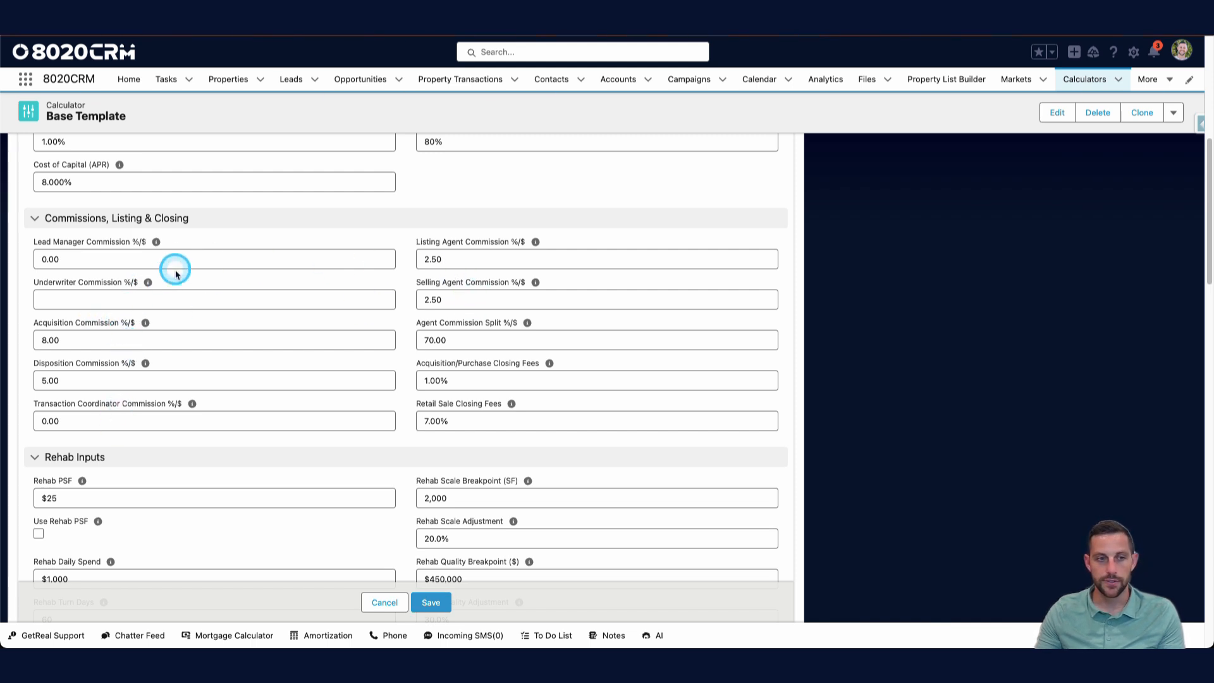
pyautogui.click(100, 260)
pyautogui.write('0')
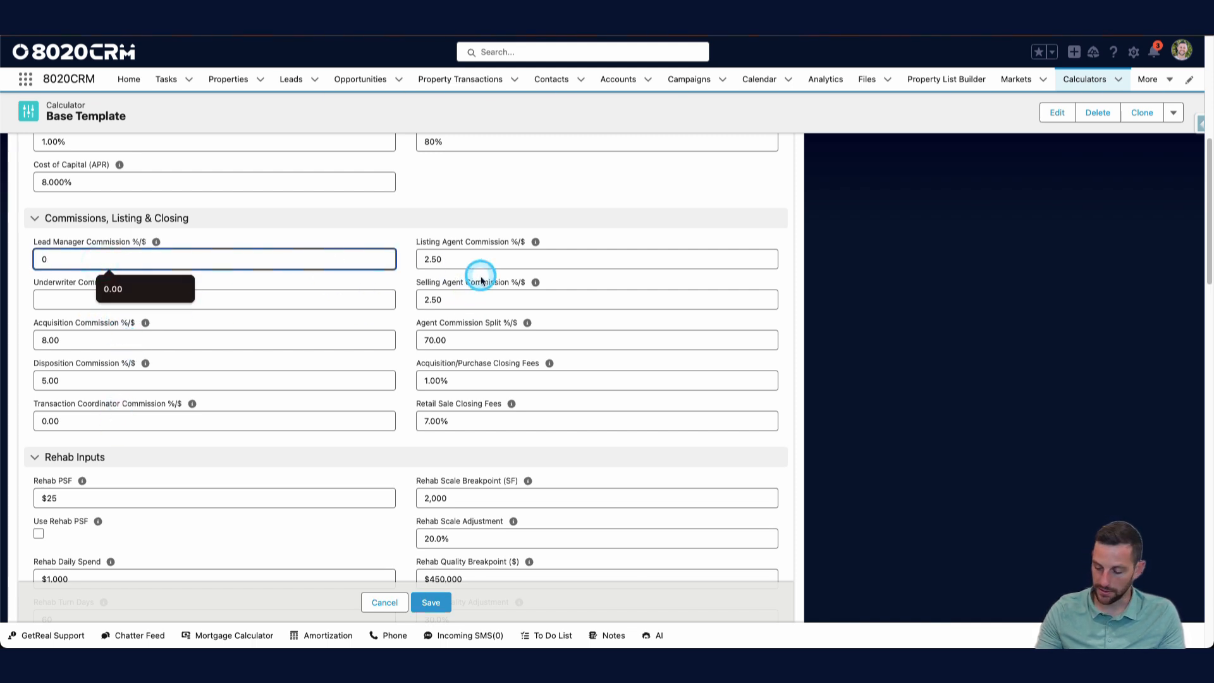
pyautogui.write('.50')
pyautogui.press('BackSpace')
pyautogui.press('BackSpace')
pyautogui.press('BackSpace')
pyautogui.press('BackSpace')
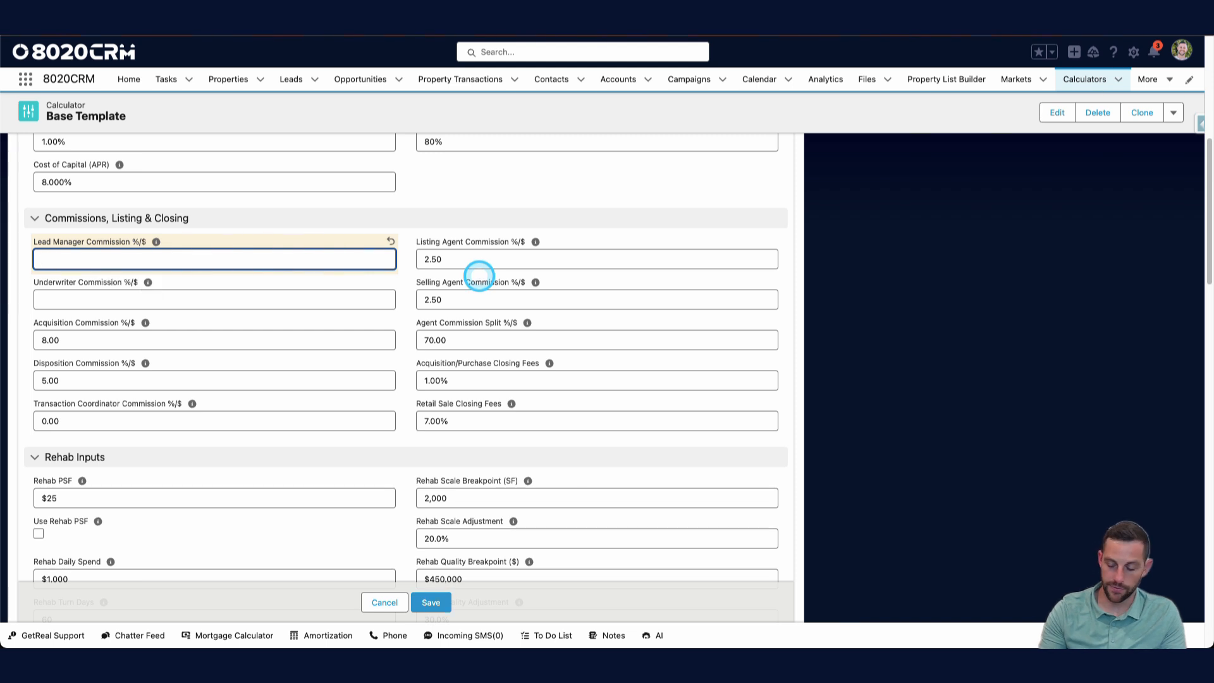
pyautogui.write('150')
pyautogui.click(496, 193)
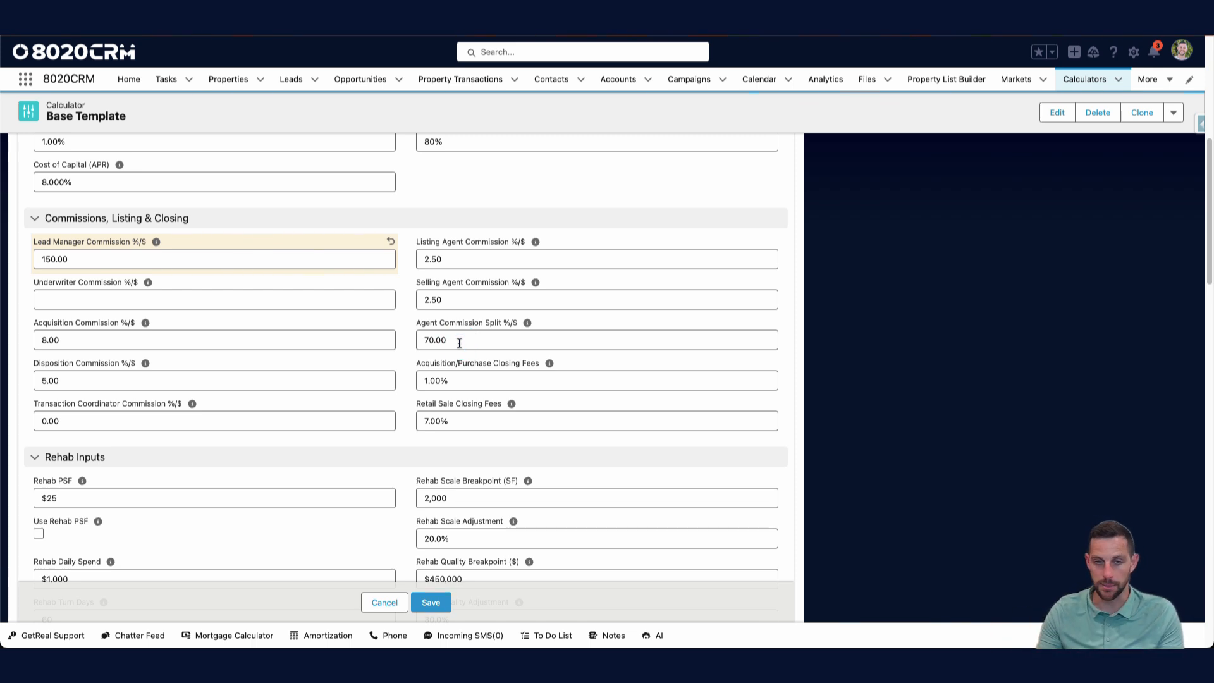
# - Review the Retail Sale Closing Fees and the Rehab Inputs section of the calculator
pyautogui.scroll(-1, 475, 371)
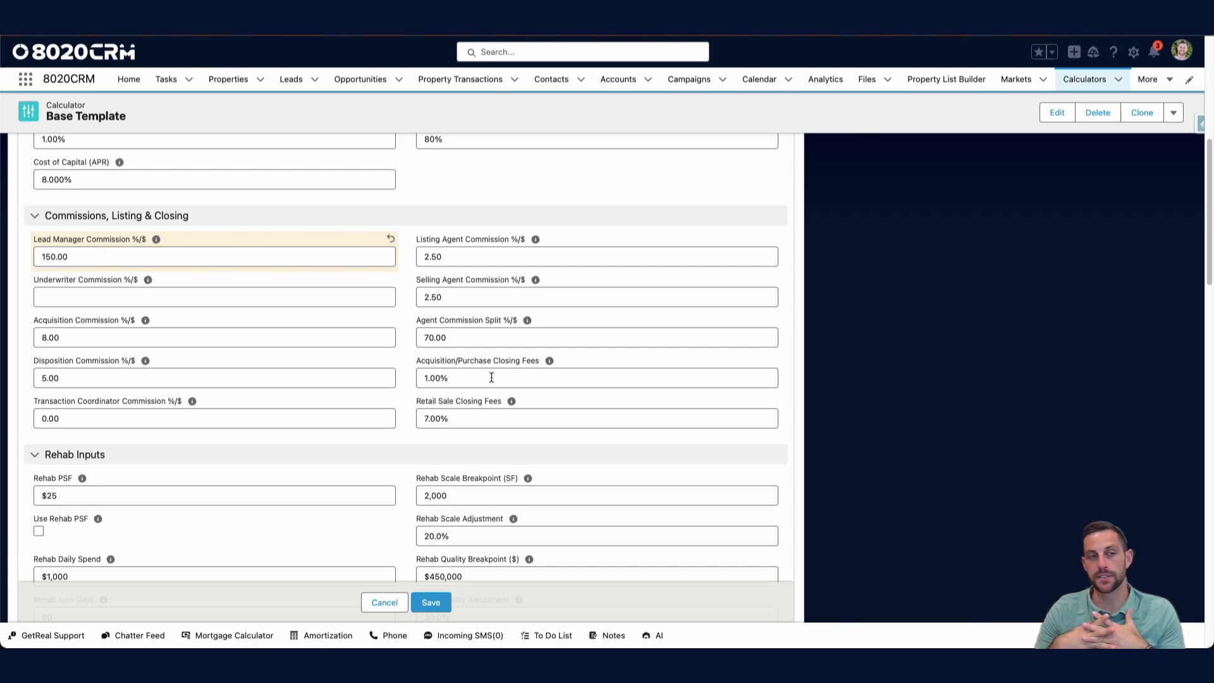
pyautogui.click(460, 420)
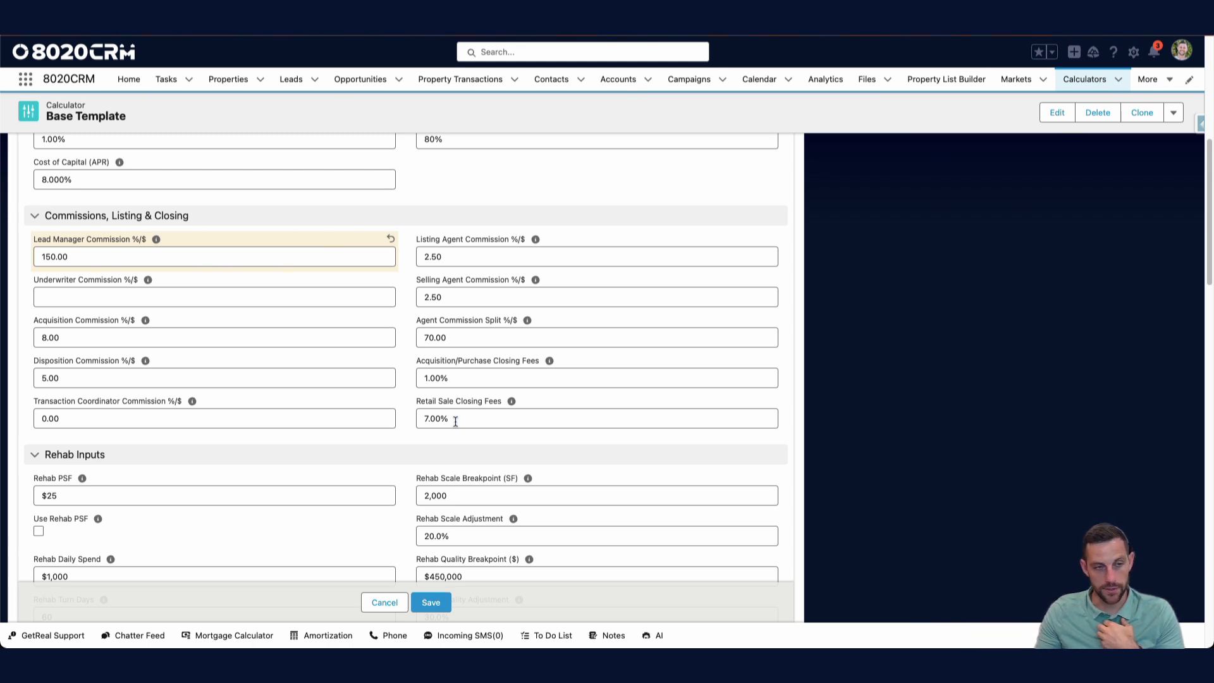
pyautogui.click(454, 420)
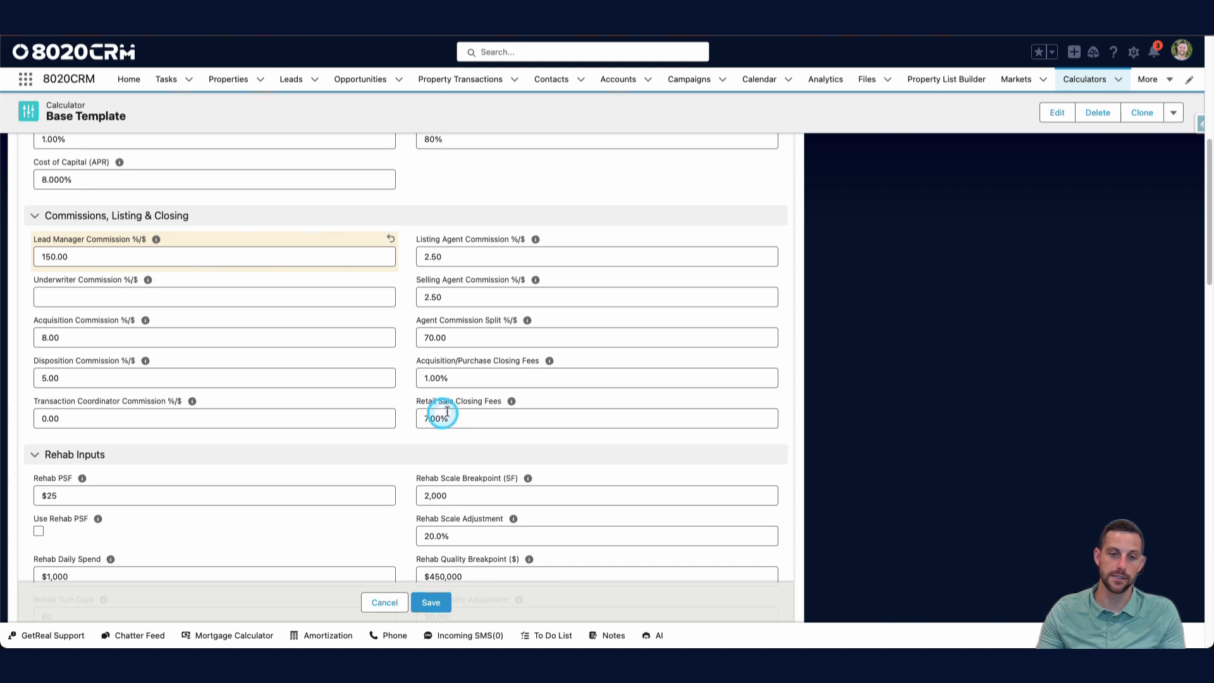
pyautogui.click(486, 417)
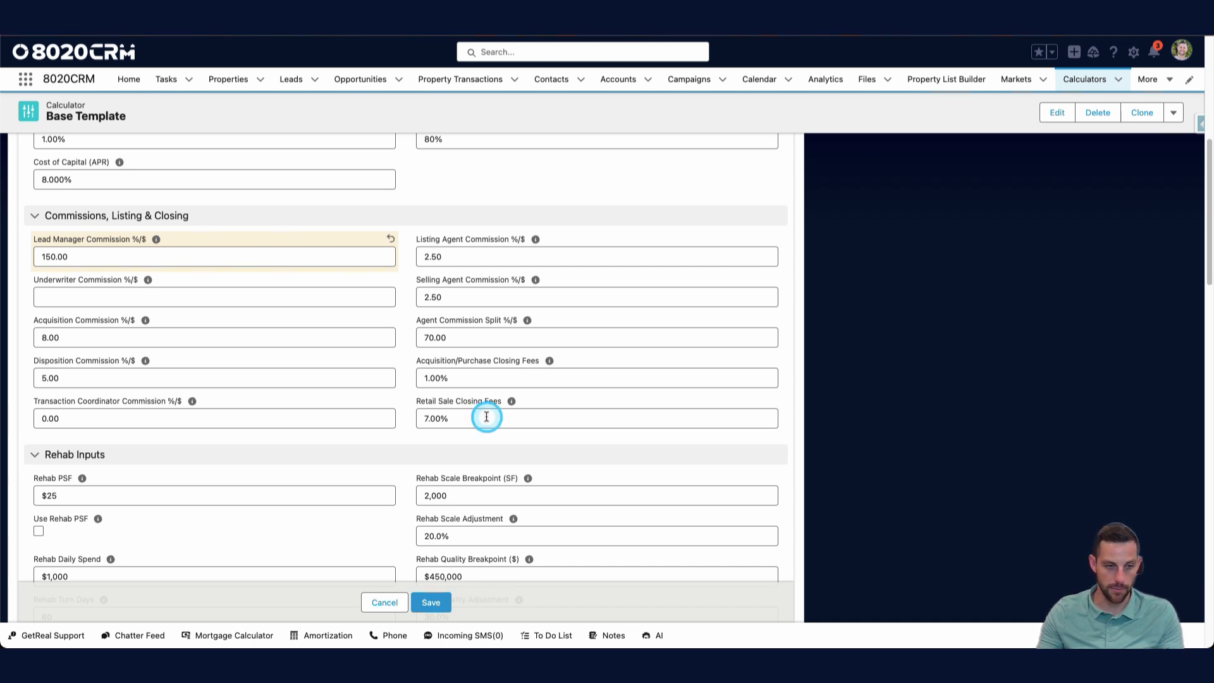
pyautogui.scroll(-3, 443, 405)
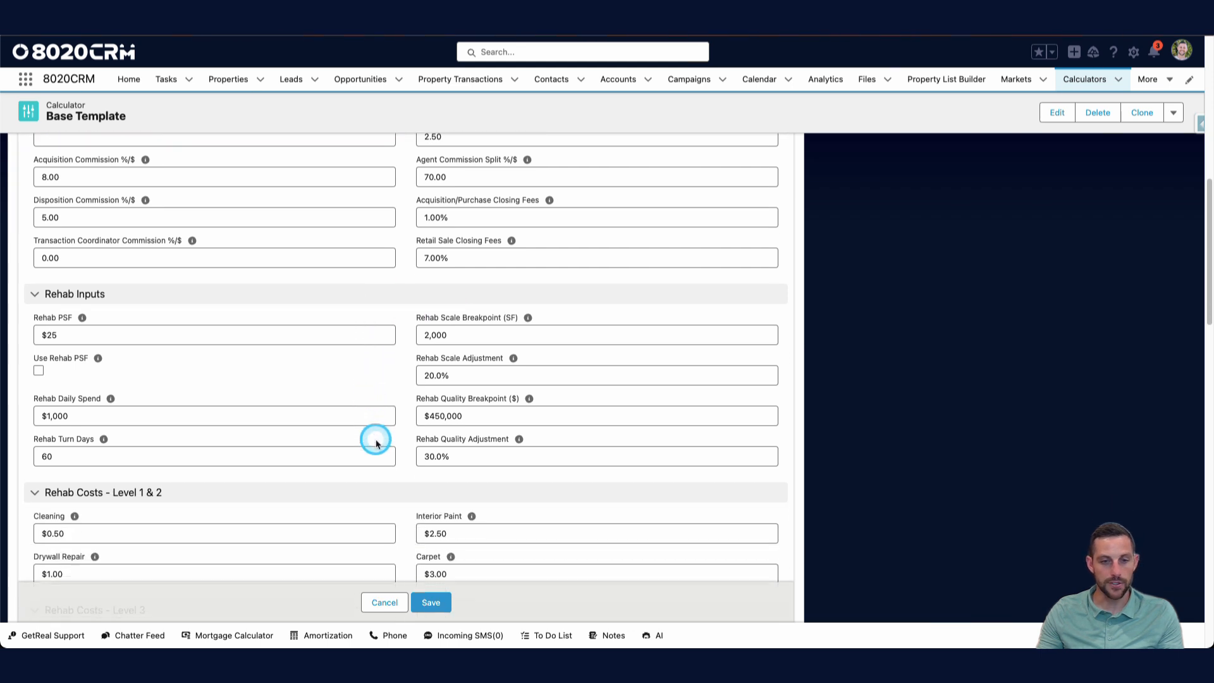
# - Try the Use Rehab PSF option in the Rehab Inputs by enabling it and disabling it again
pyautogui.scroll(-5, 376, 443)
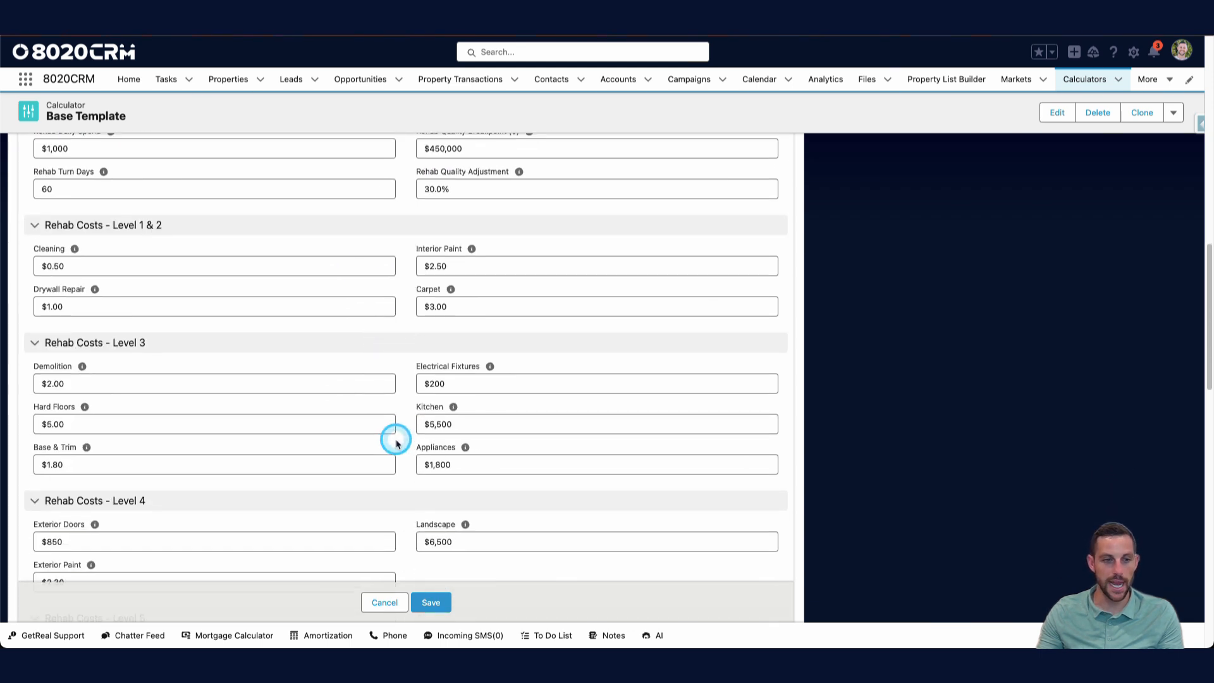
pyautogui.scroll(4, 396, 442)
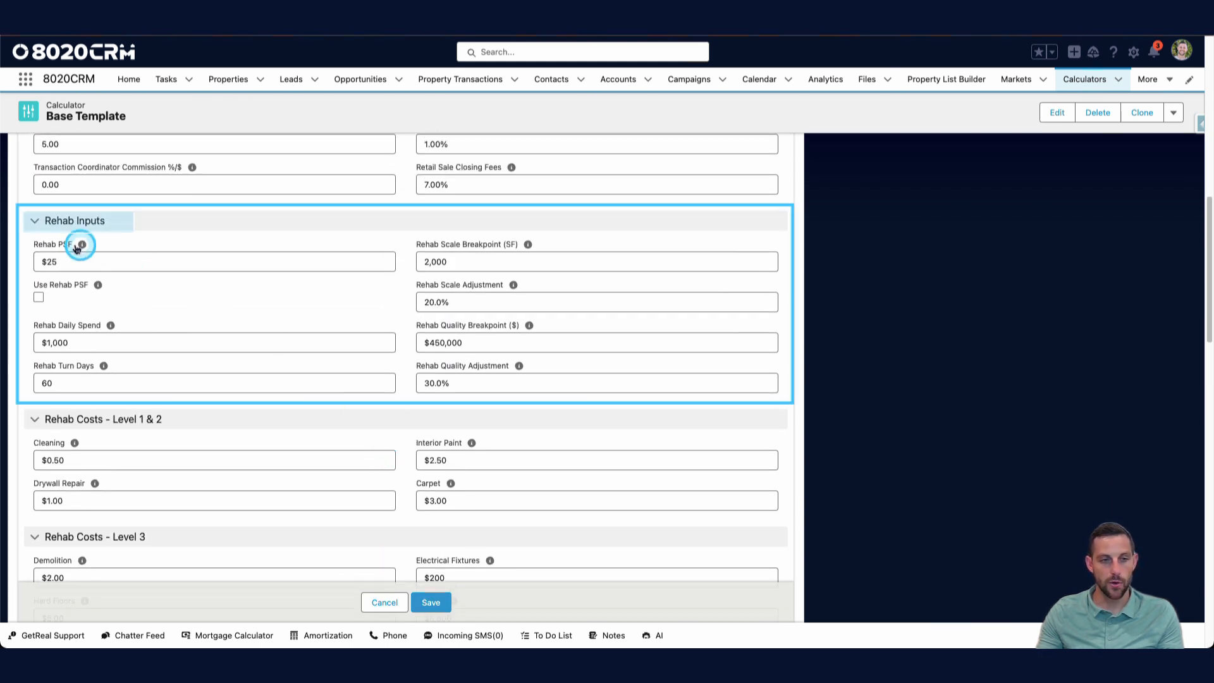
pyautogui.click(131, 263)
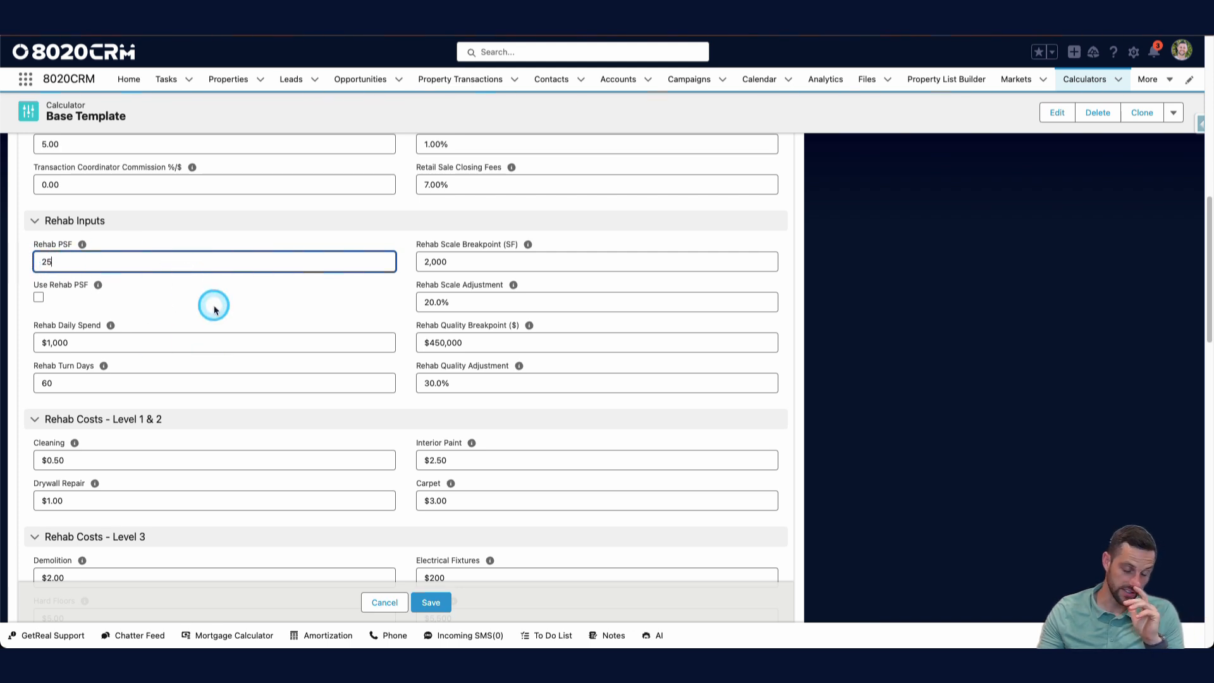
pyautogui.click(39, 297)
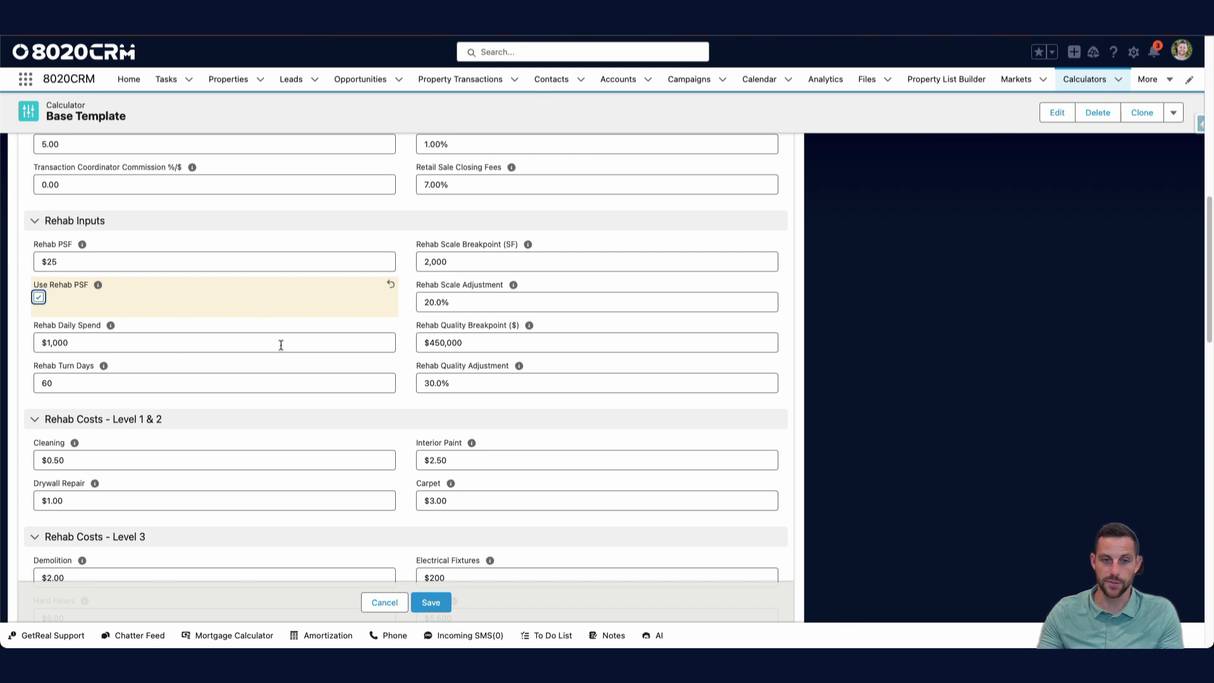
pyautogui.click(38, 296)
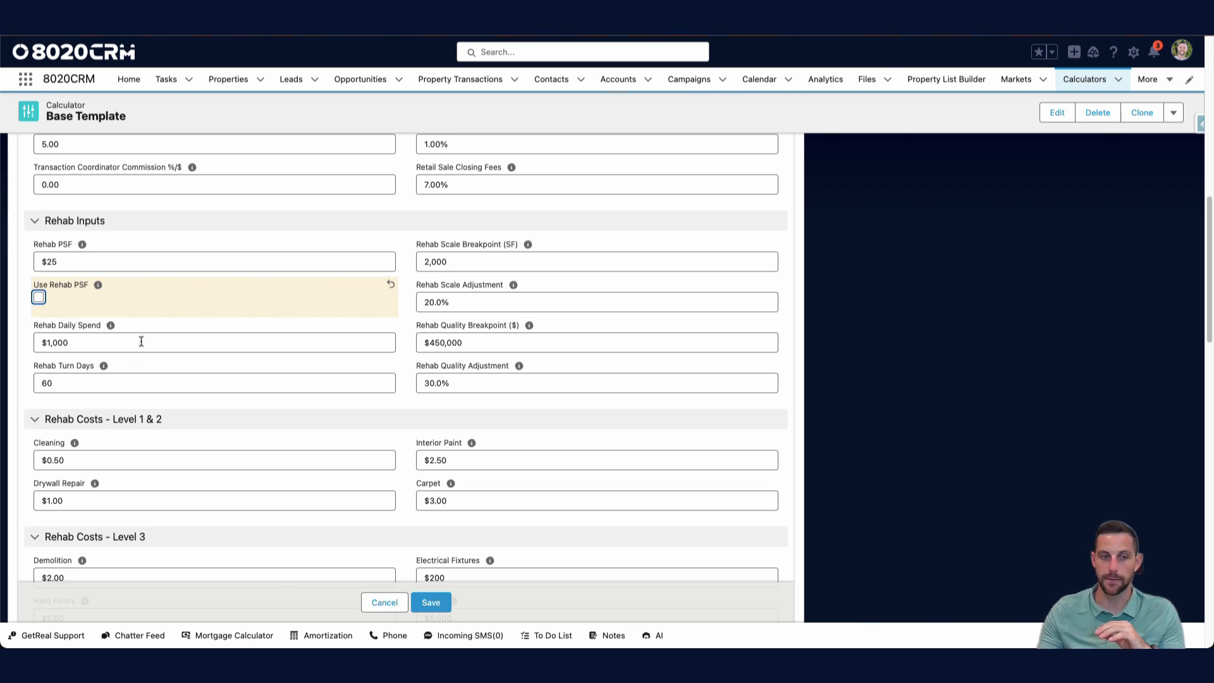
# - Review the Rehab Turn Days and Rehab Quality fields and the rehab costs for Levels 1 through 3, including Electrical Fixtures and Kitchen
pyautogui.click(65, 384)
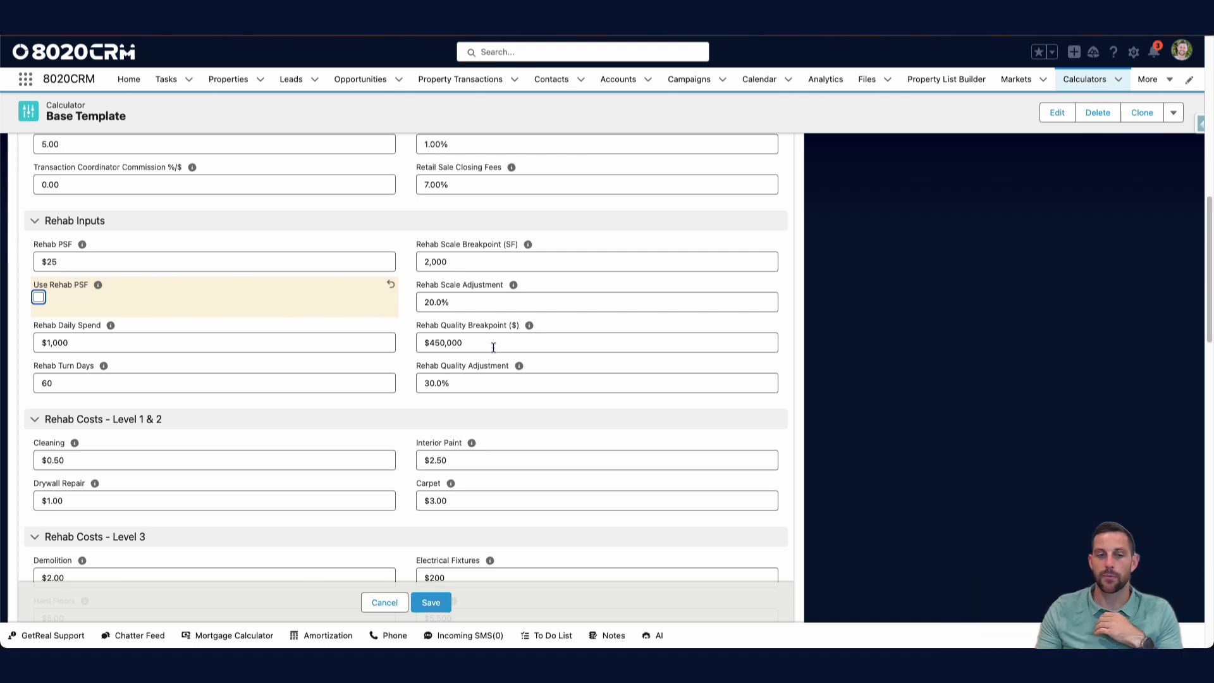
pyautogui.click(440, 382)
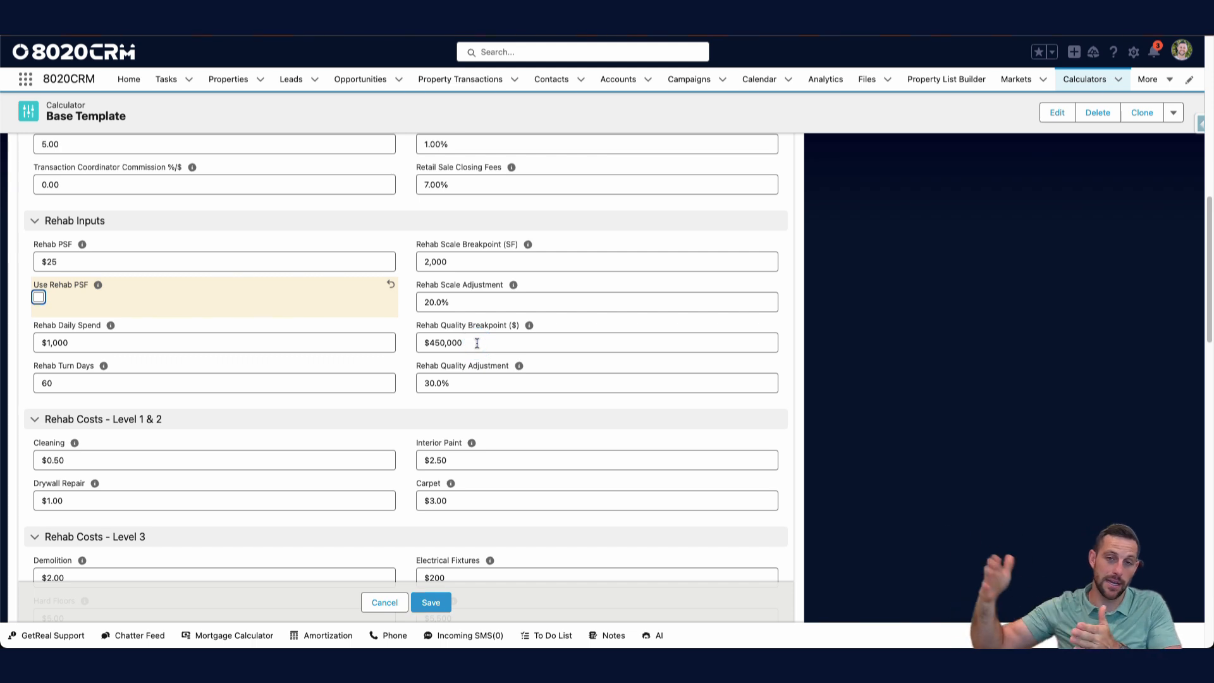
pyautogui.scroll(-2, 477, 343)
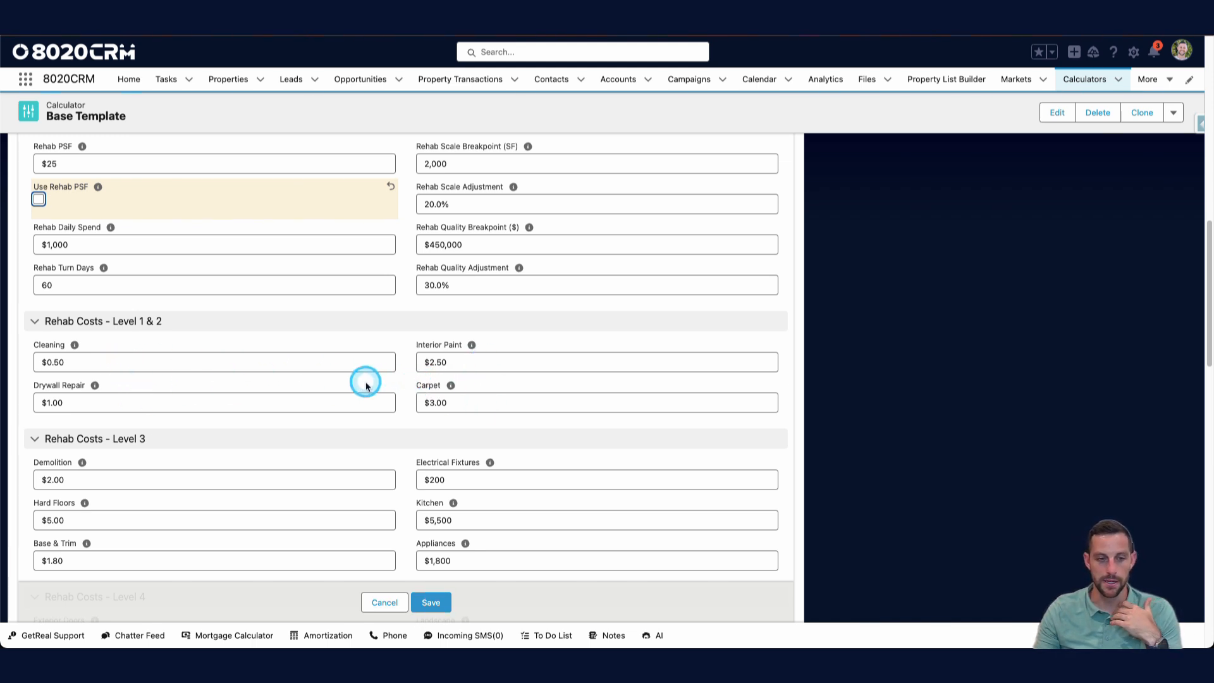
pyautogui.scroll(-3, 366, 379)
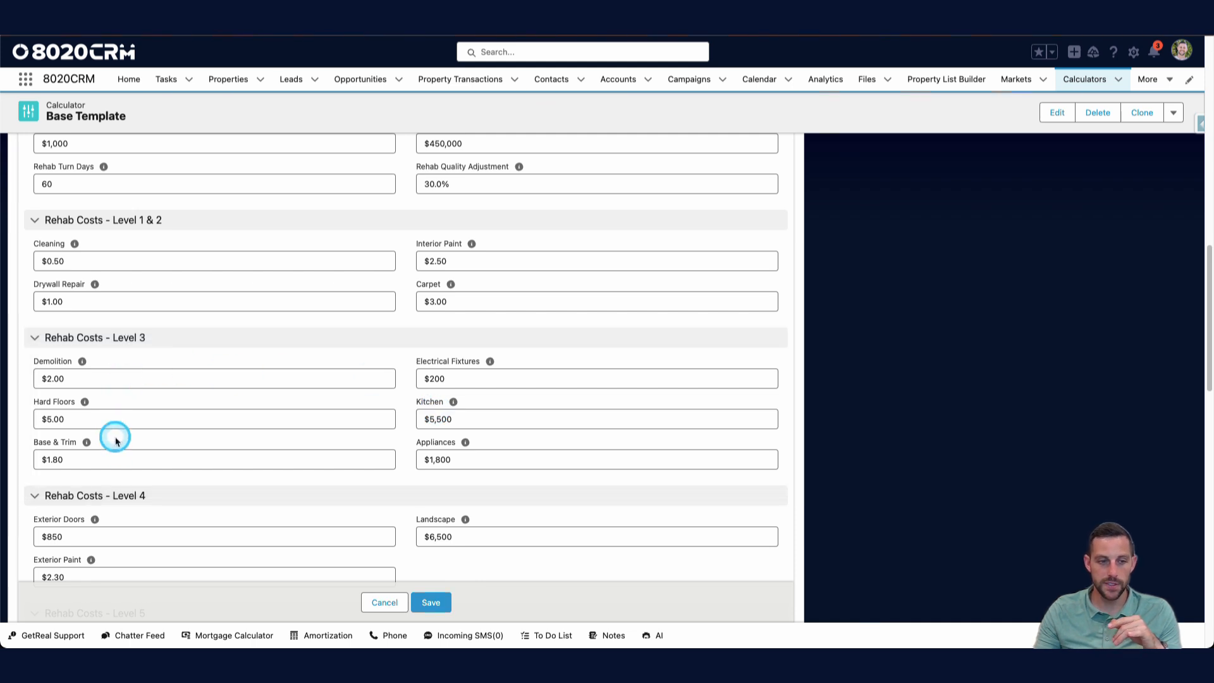
pyautogui.click(476, 379)
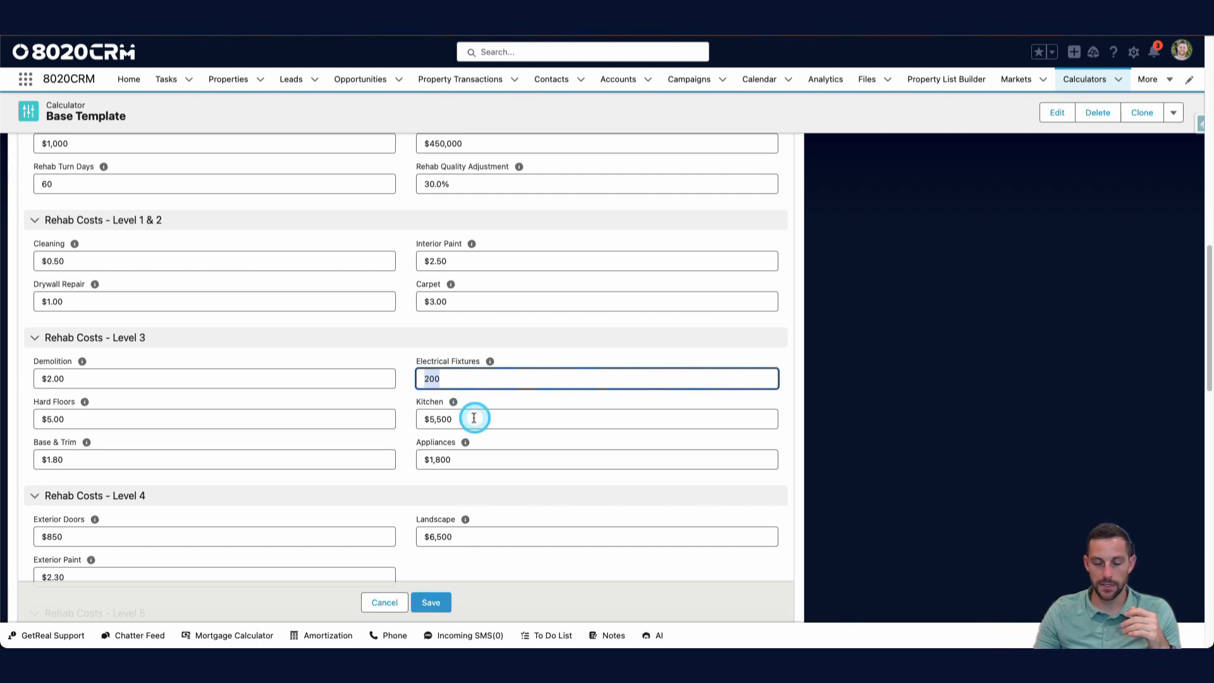
pyautogui.click(444, 420)
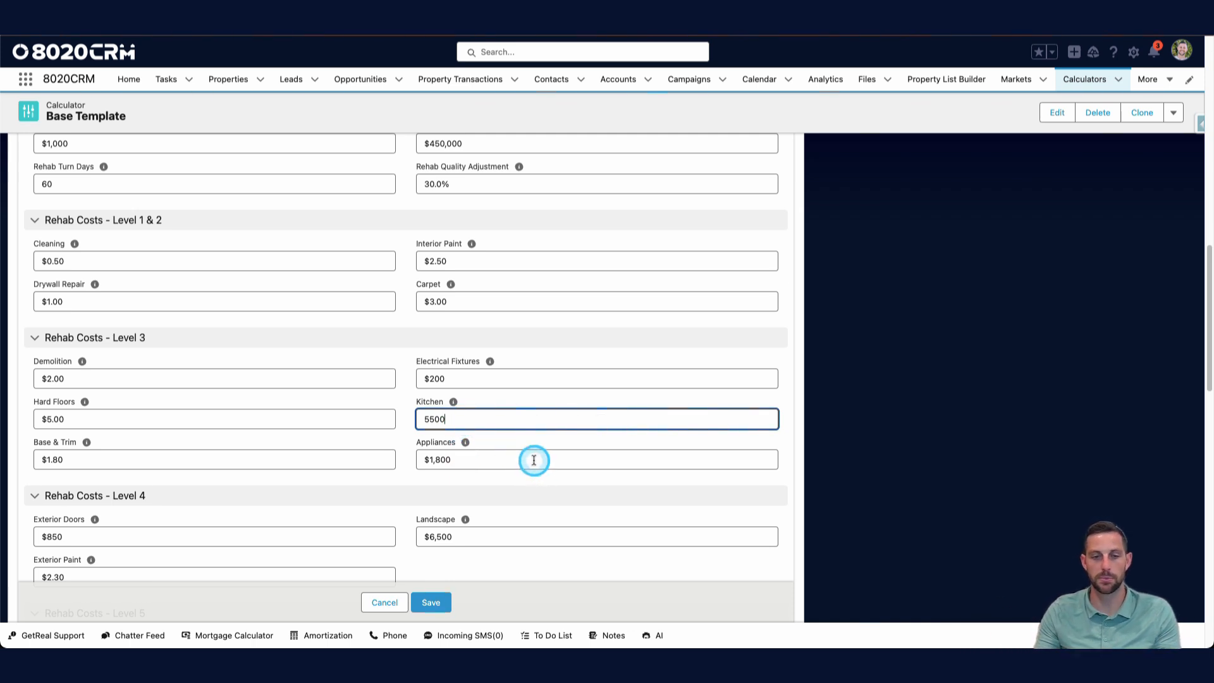
# - Review the Level 4 and Level 5 rehab costs and compare them with the lower rehab levels
pyautogui.scroll(-5, 535, 456)
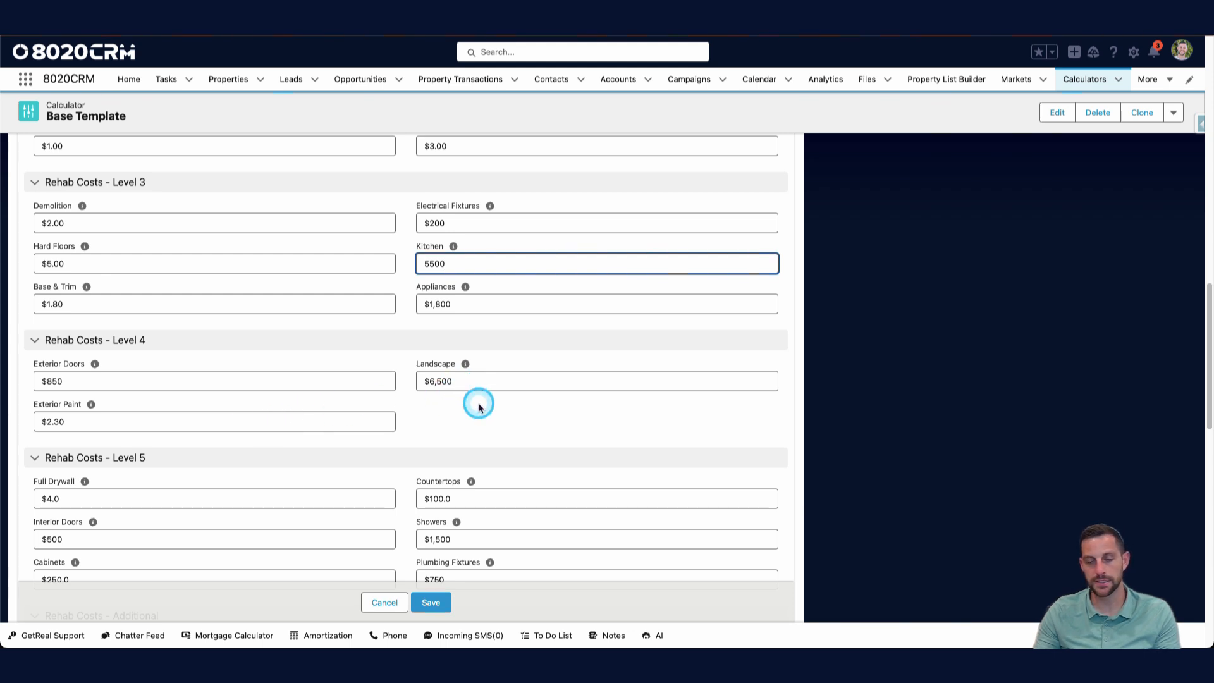
pyautogui.scroll(-3, 483, 408)
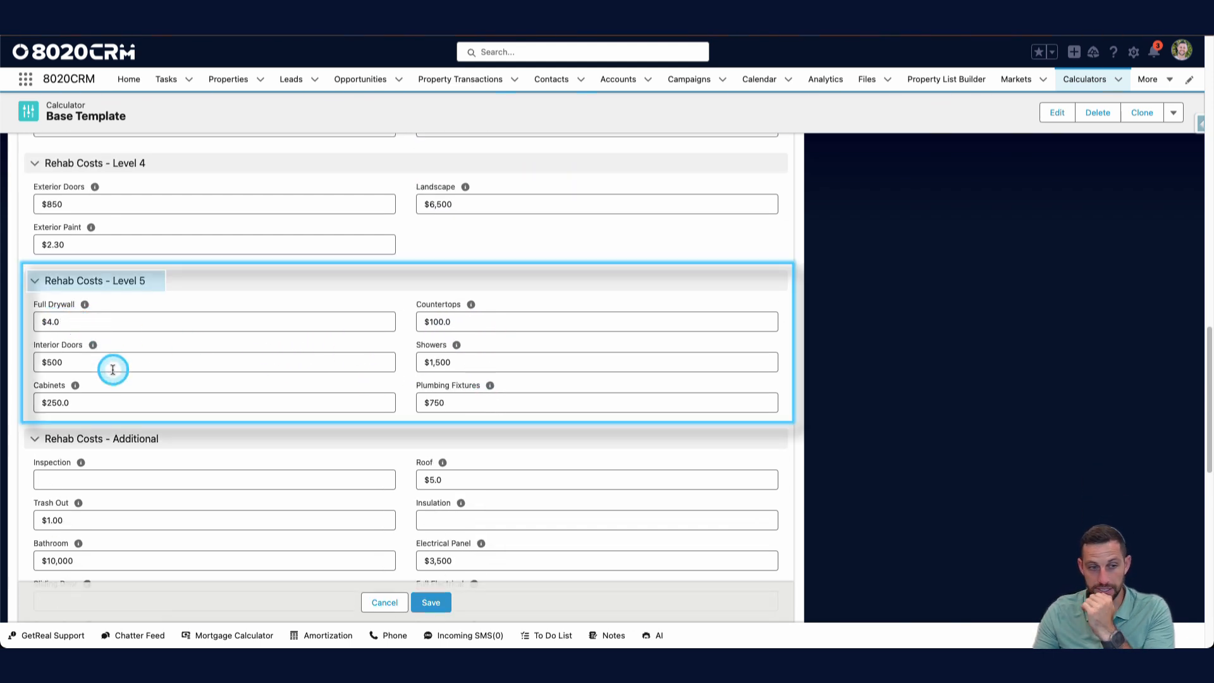
pyautogui.click(492, 399)
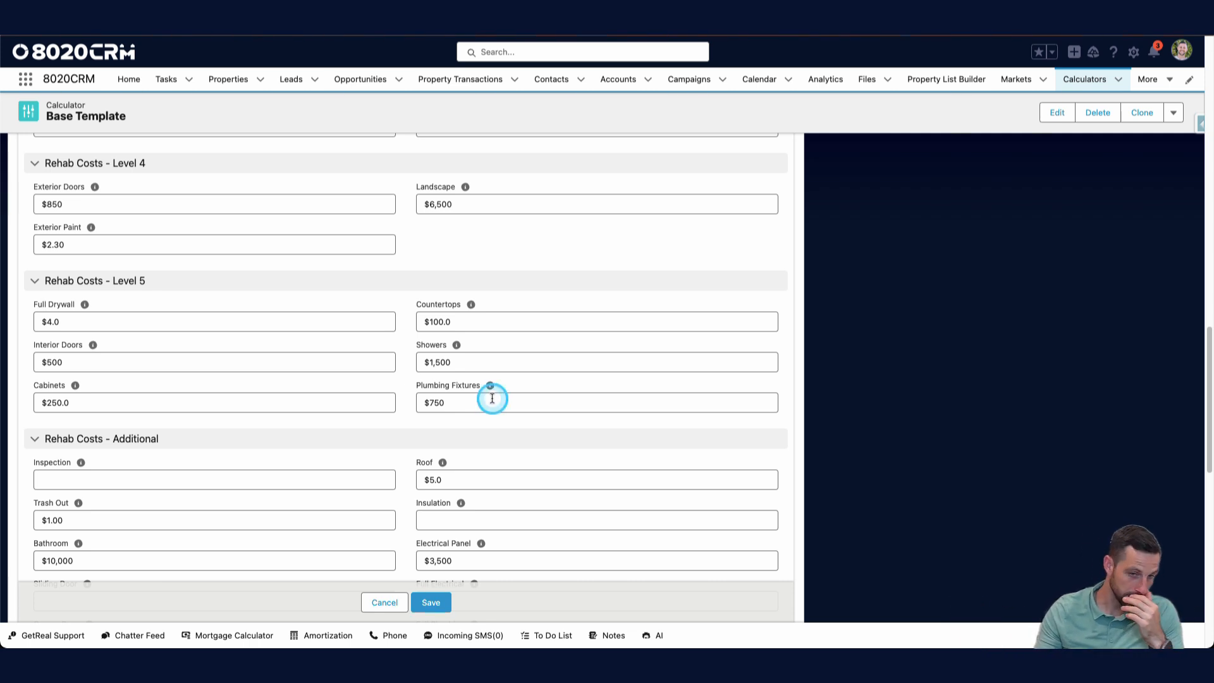
pyautogui.scroll(1, 279, 317)
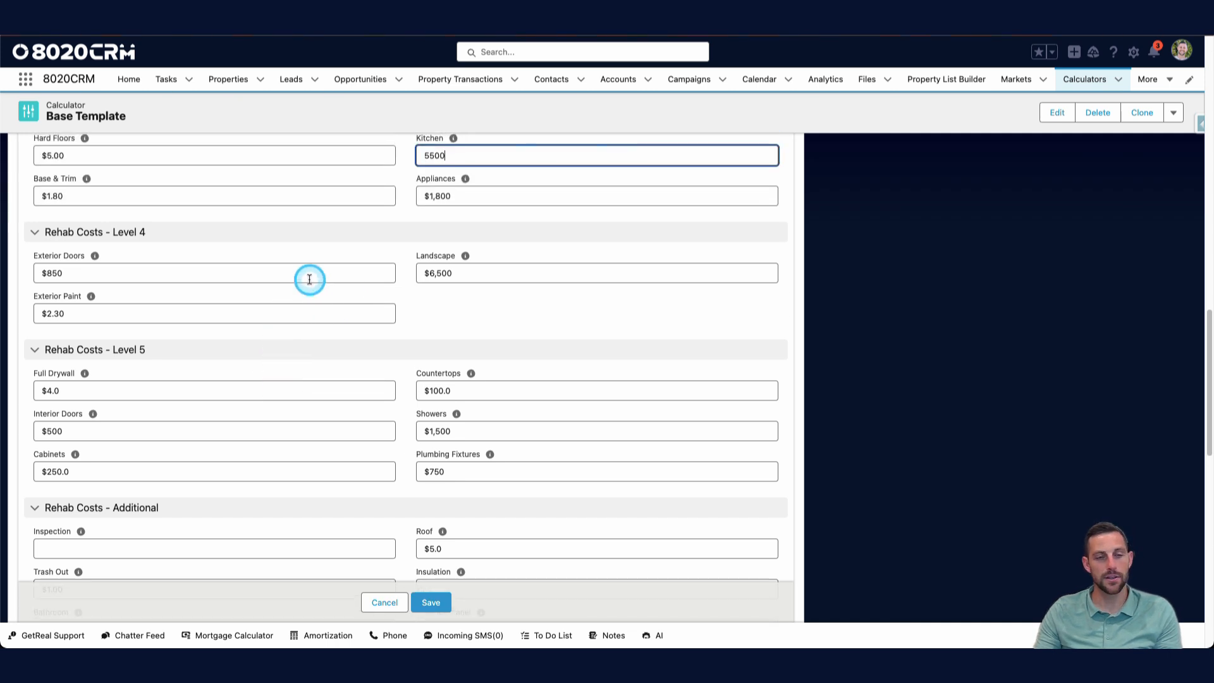
pyautogui.scroll(4, 309, 279)
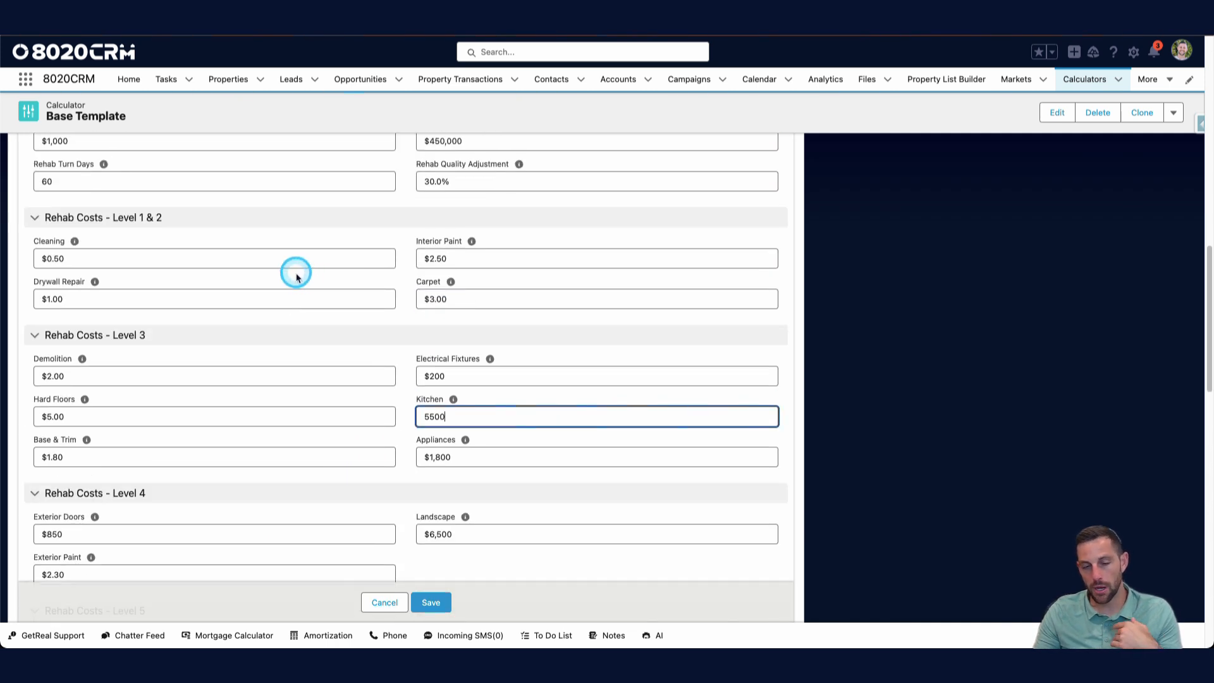
pyautogui.scroll(-7, 296, 277)
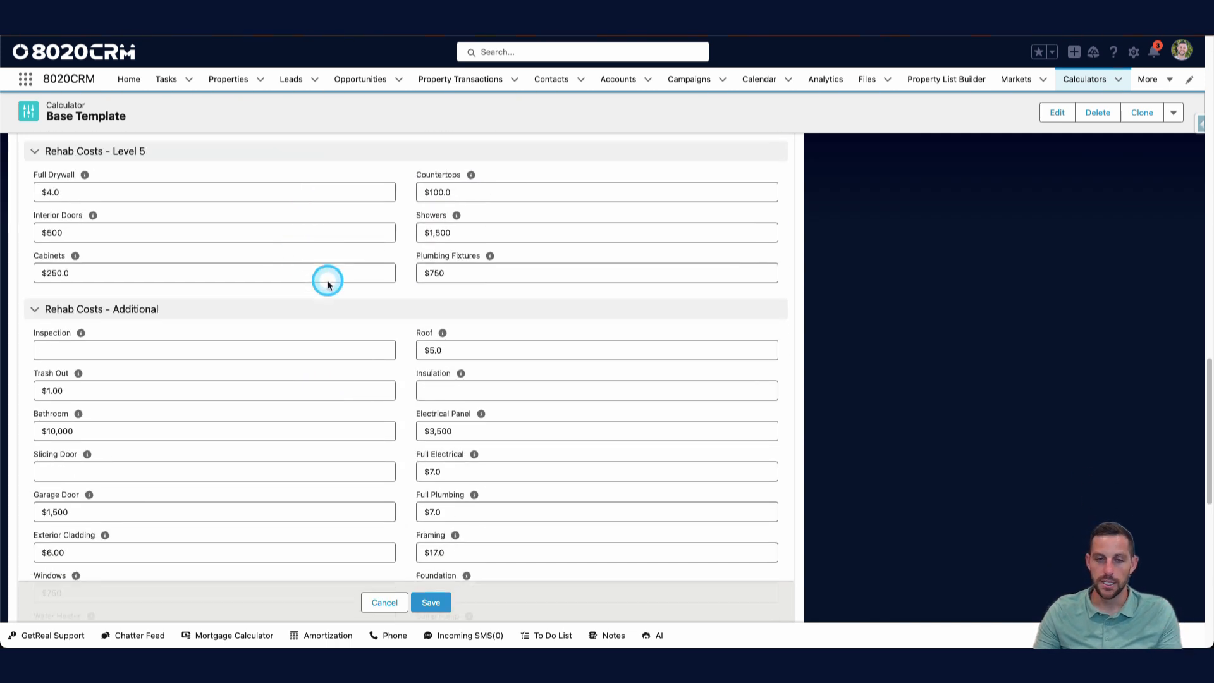
# - Examine the additional rehab cost items of the Base Template, from Inspection and Roof through Mold and Photography
pyautogui.scroll(-1, 354, 278)
pyautogui.scroll(-1, 316, 436)
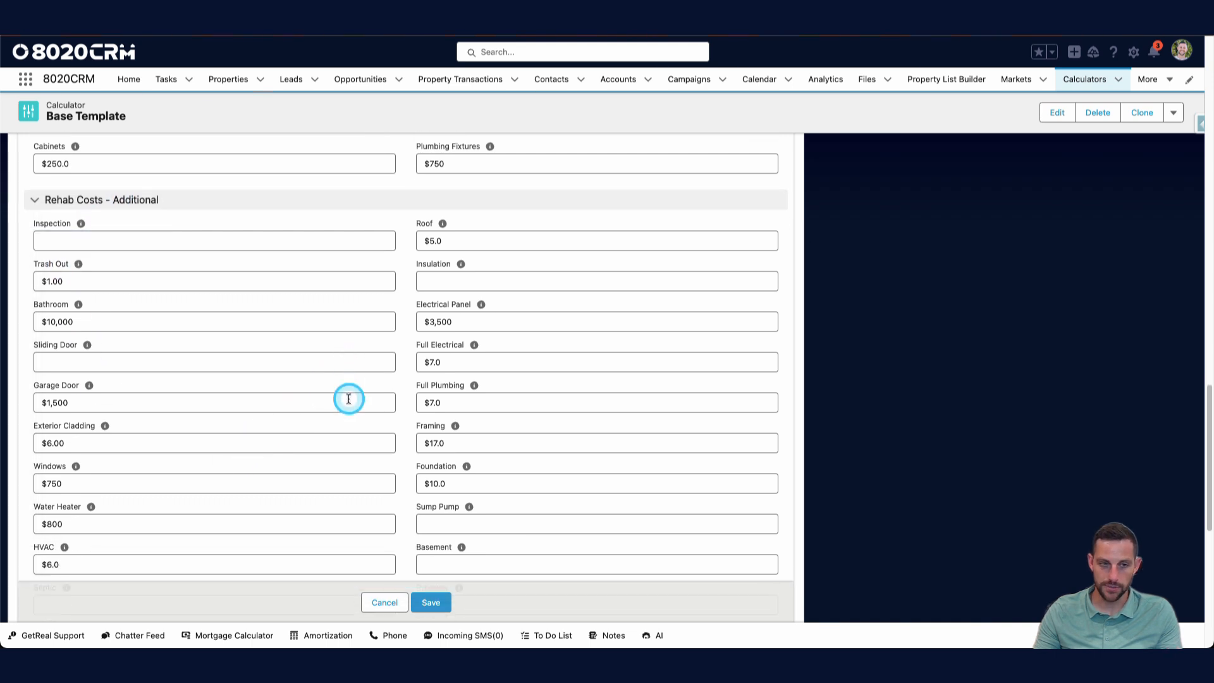
pyautogui.scroll(-1, 348, 399)
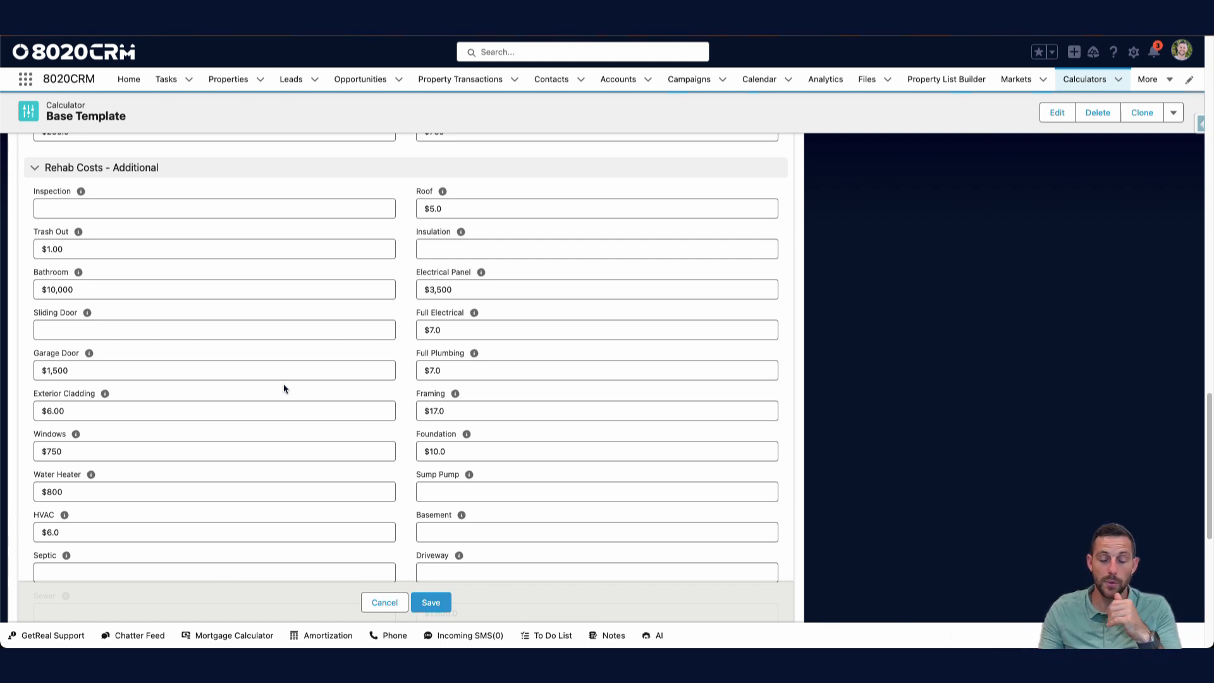
pyautogui.scroll(-1, 562, 374)
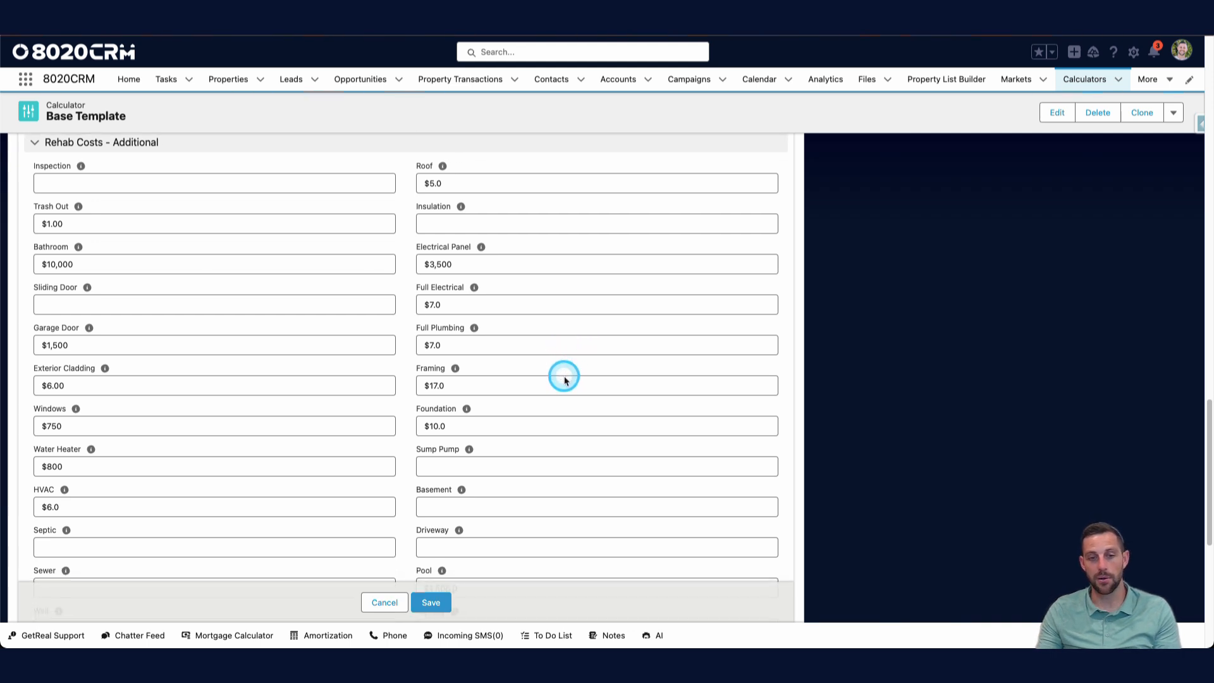
pyautogui.scroll(-4, 563, 373)
pyautogui.scroll(-2, 561, 367)
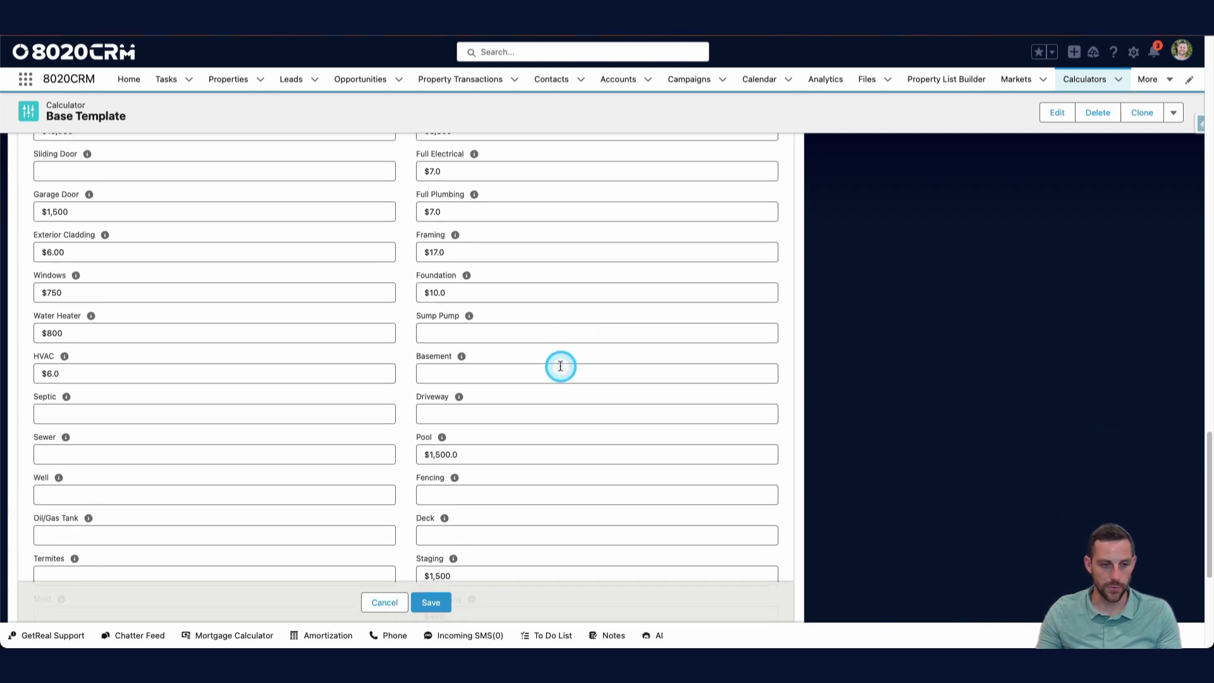
pyautogui.scroll(-1, 556, 370)
pyautogui.scroll(-2, 553, 361)
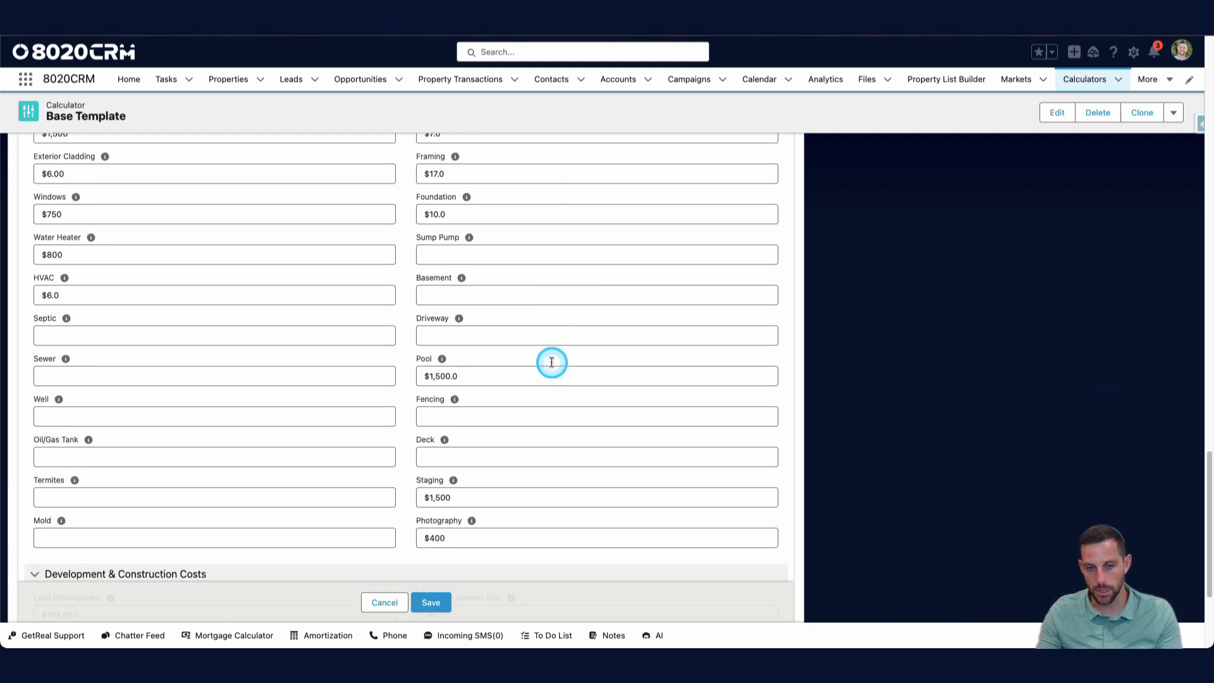
pyautogui.scroll(4, 552, 362)
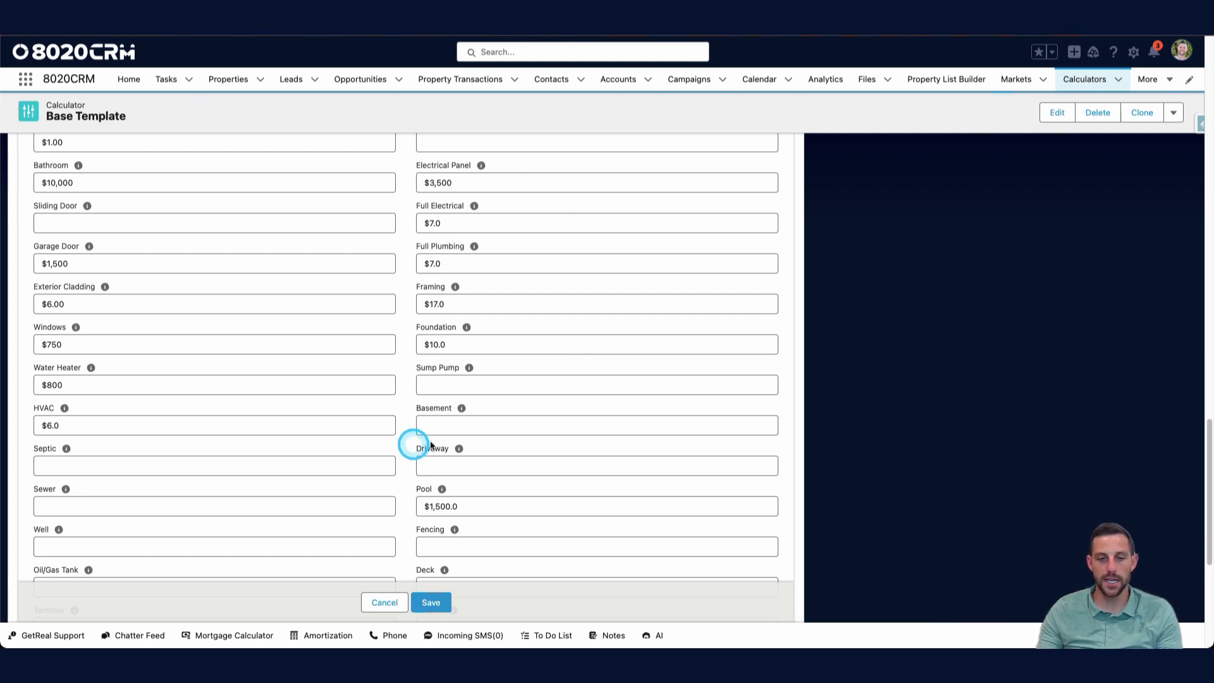
pyautogui.scroll(-1, 503, 400)
pyautogui.scroll(-1, 504, 403)
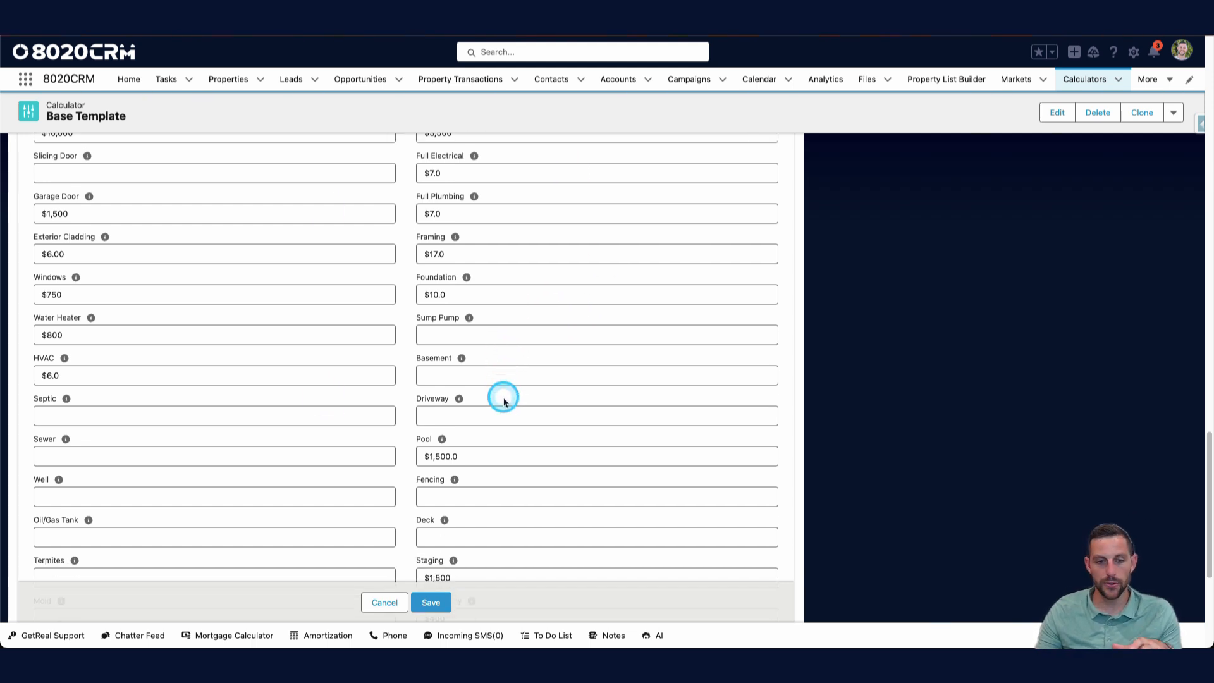
pyautogui.scroll(-4, 504, 402)
pyautogui.scroll(-3, 503, 397)
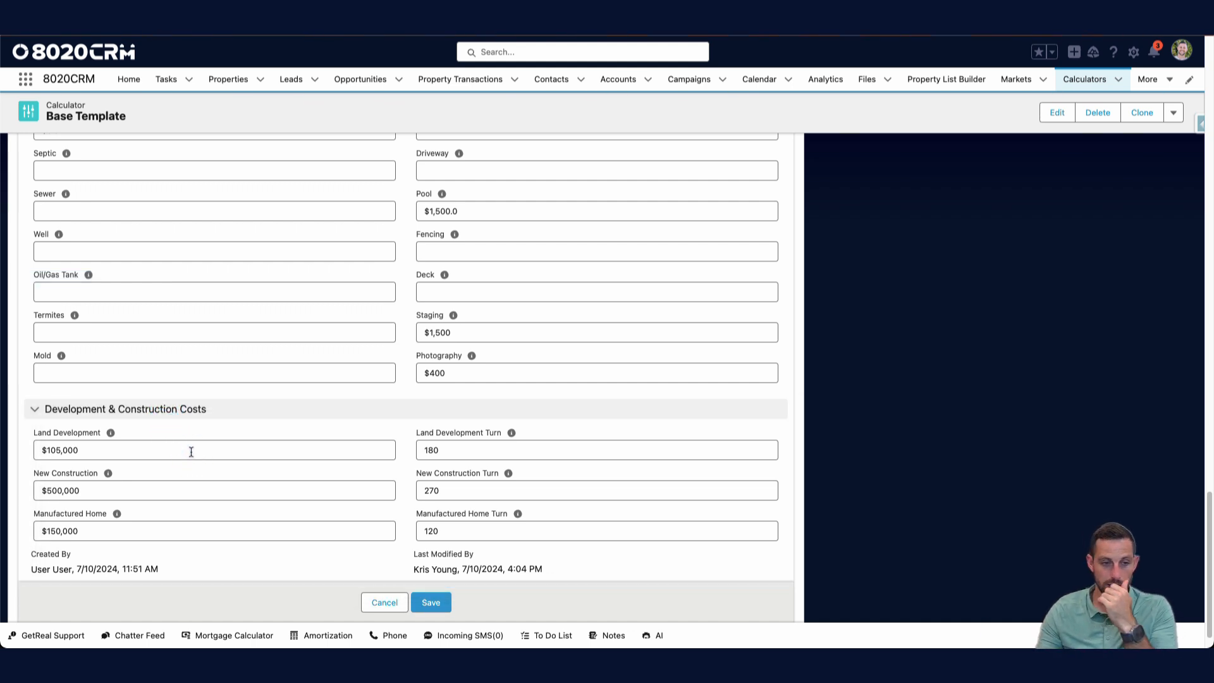
# - Read the help notes for Land Development and New Construction and review the Development & Construction Costs fields
pyautogui.moveTo(111, 432)
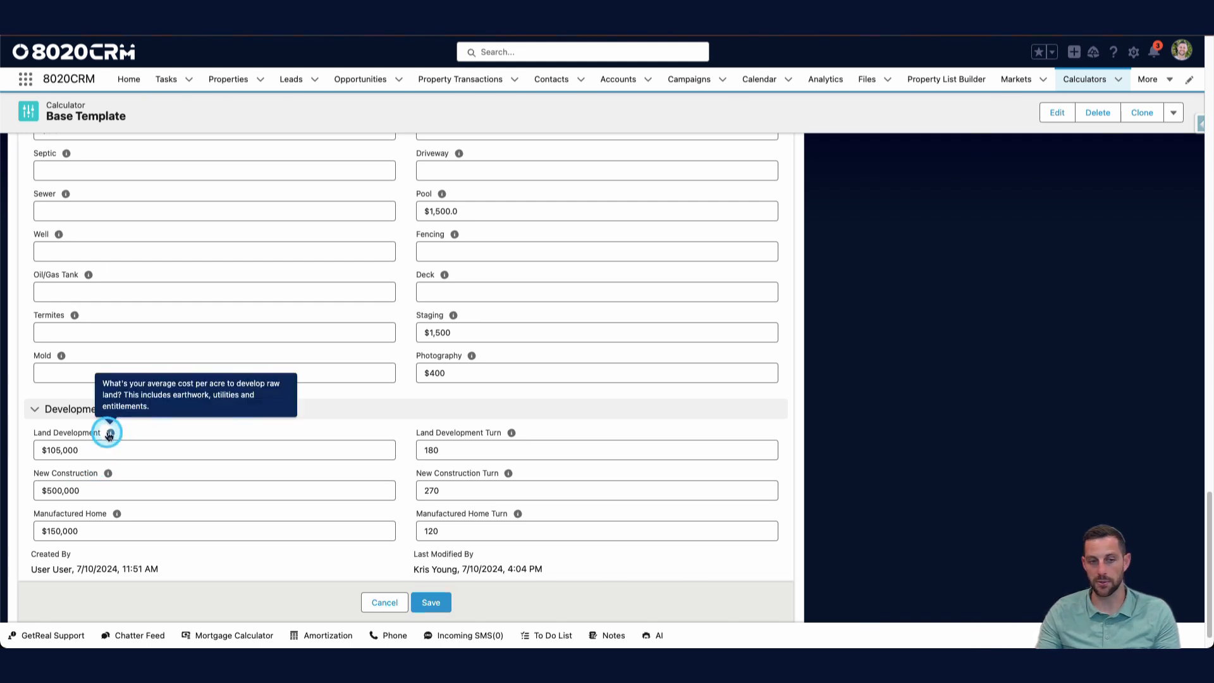
pyautogui.click(109, 473)
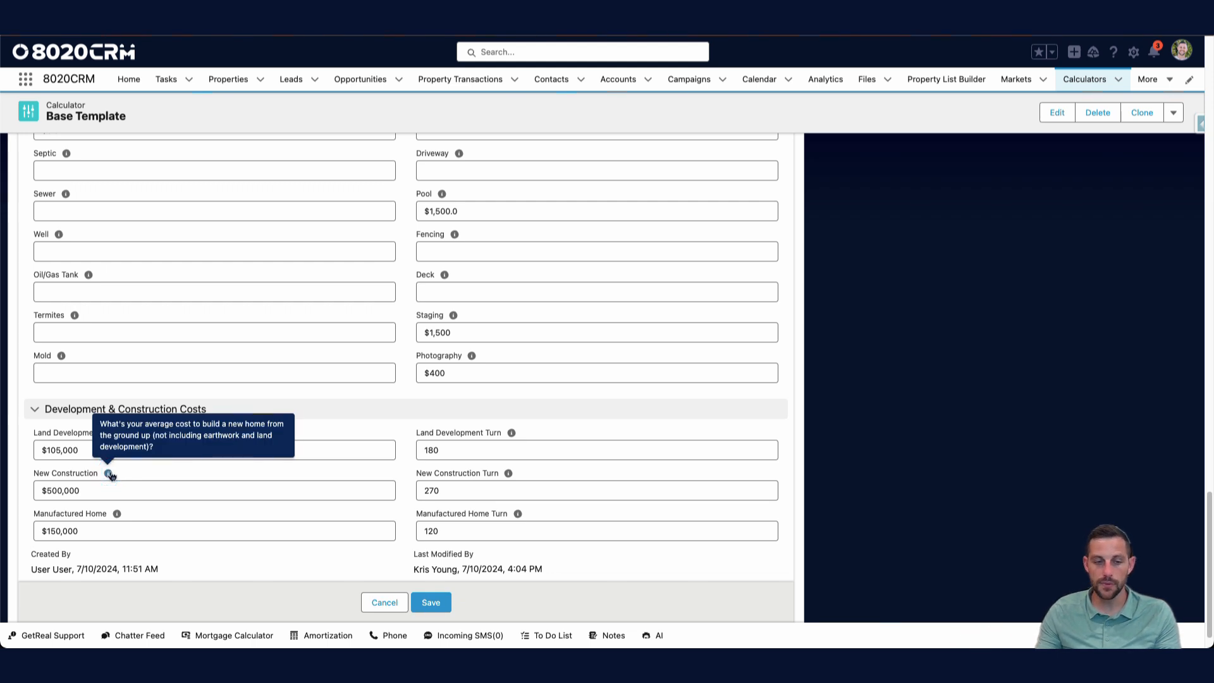
pyautogui.click(134, 491)
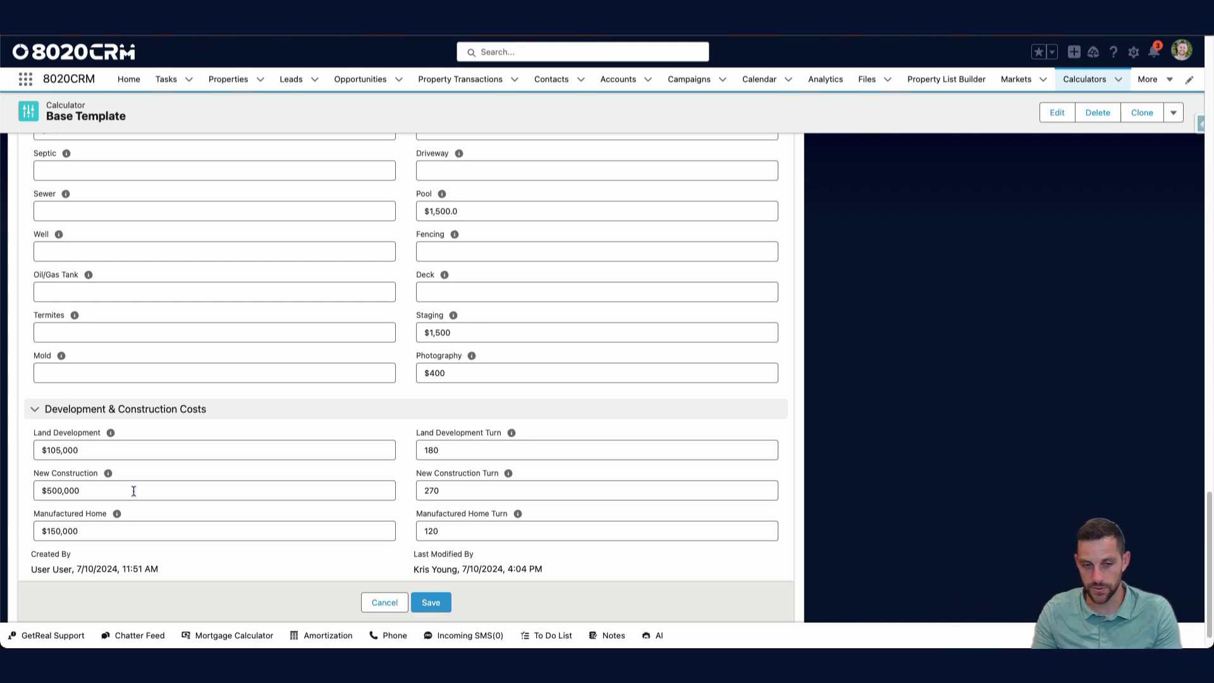
pyautogui.click(168, 493)
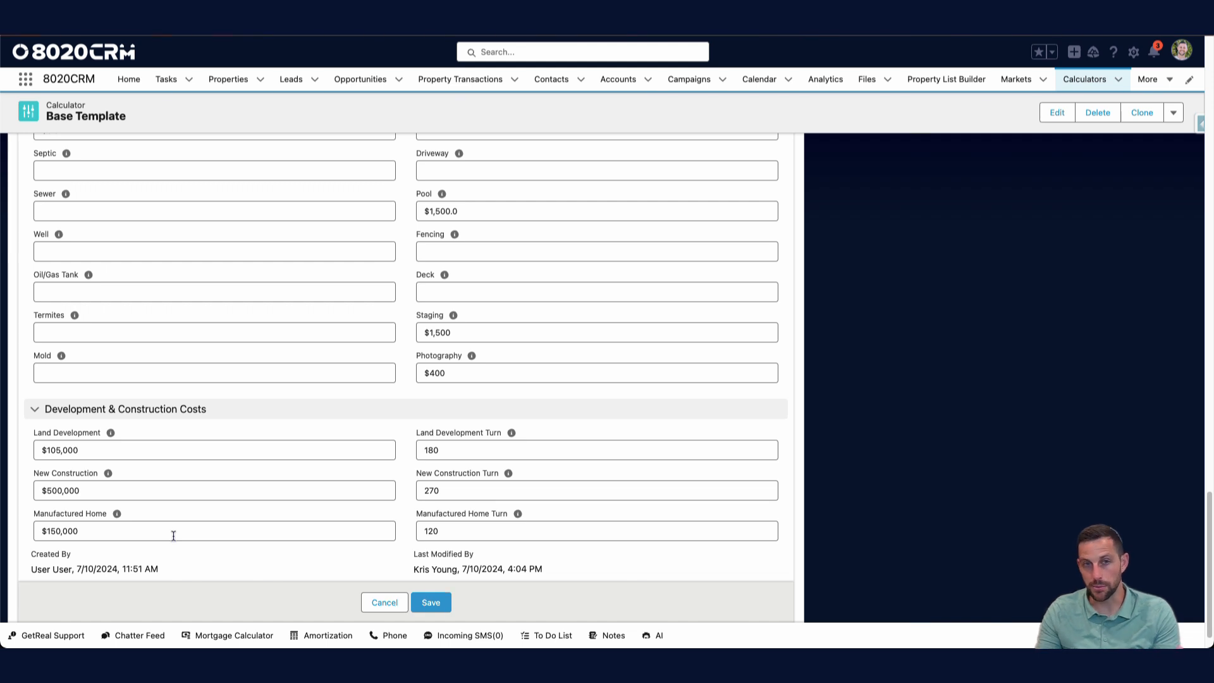
pyautogui.scroll(-1, 173, 536)
pyautogui.click(78, 519)
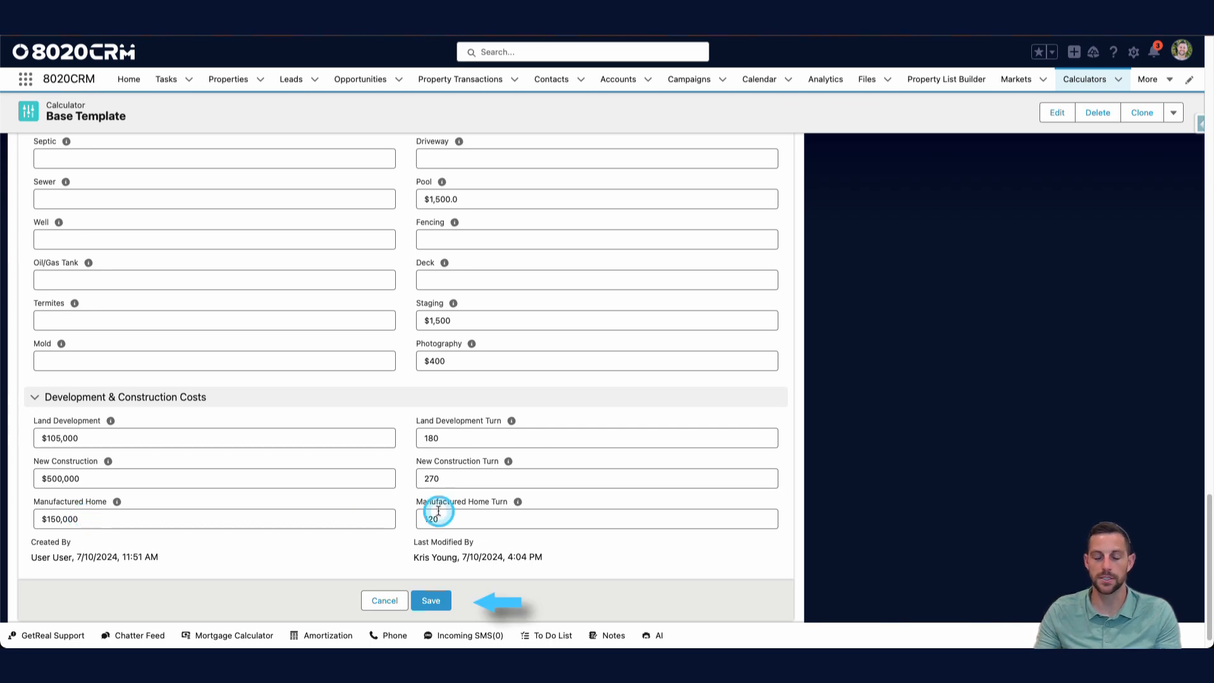
# - Recheck the Base Template's commission, margin and MAO rule settings and save the calculator
pyautogui.scroll(20, 488, 516)
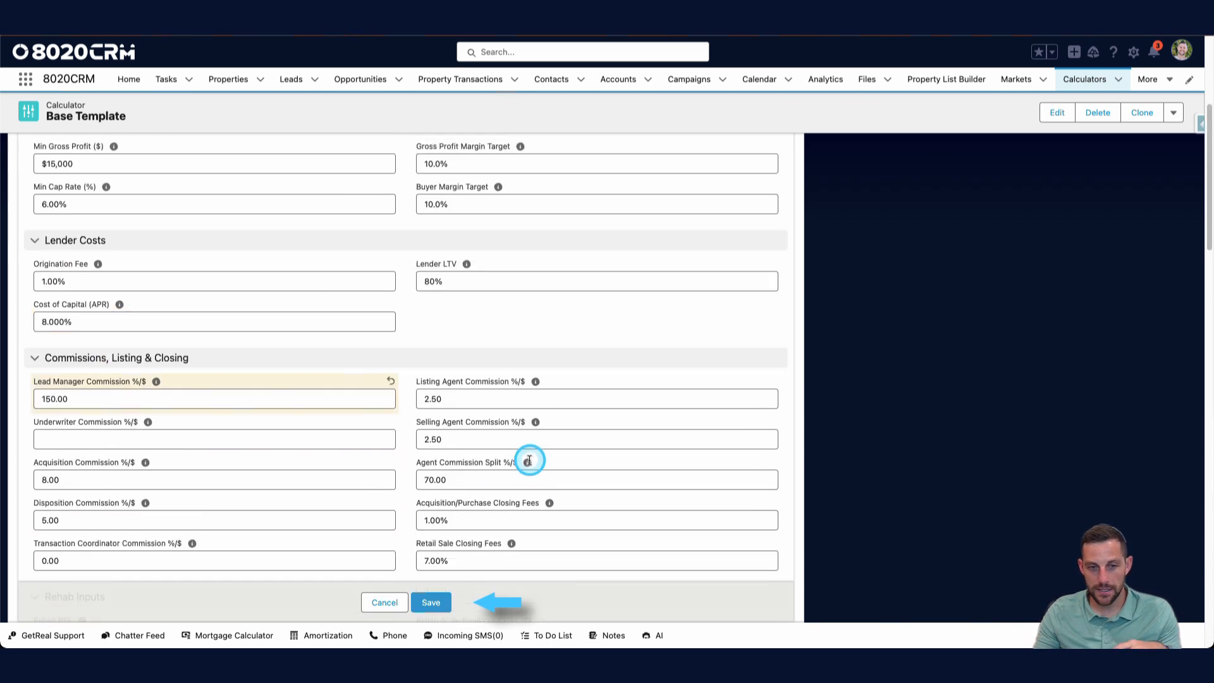
pyautogui.scroll(1, 533, 443)
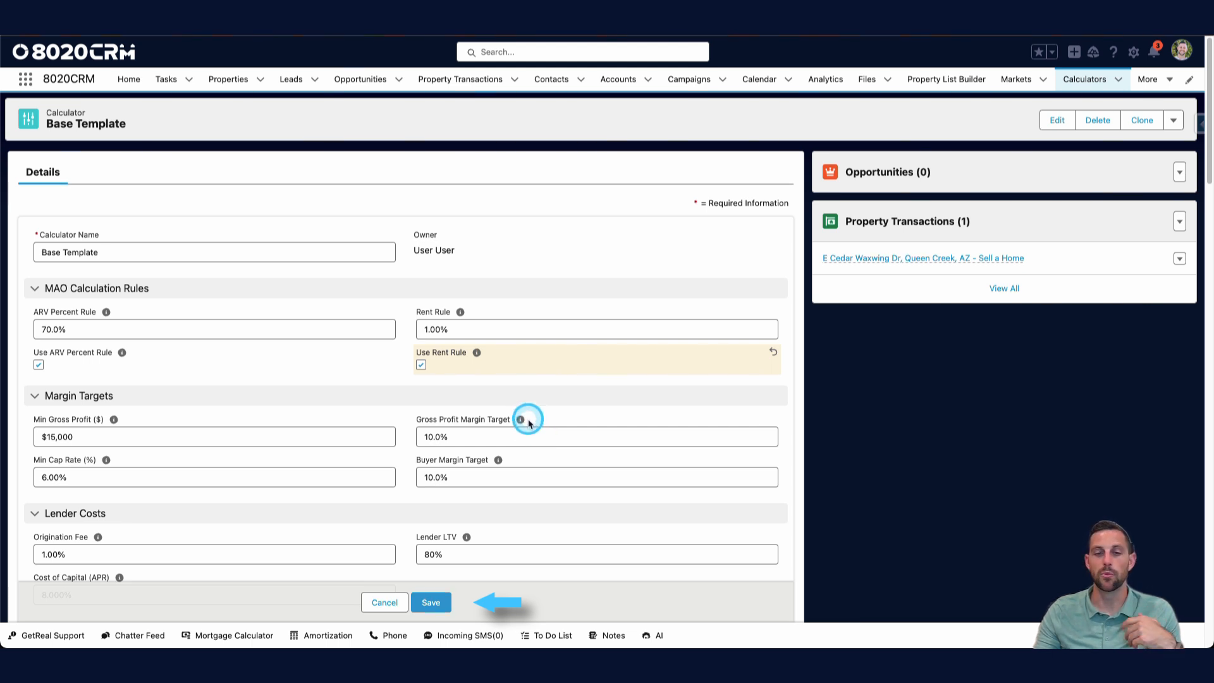
pyautogui.click(429, 599)
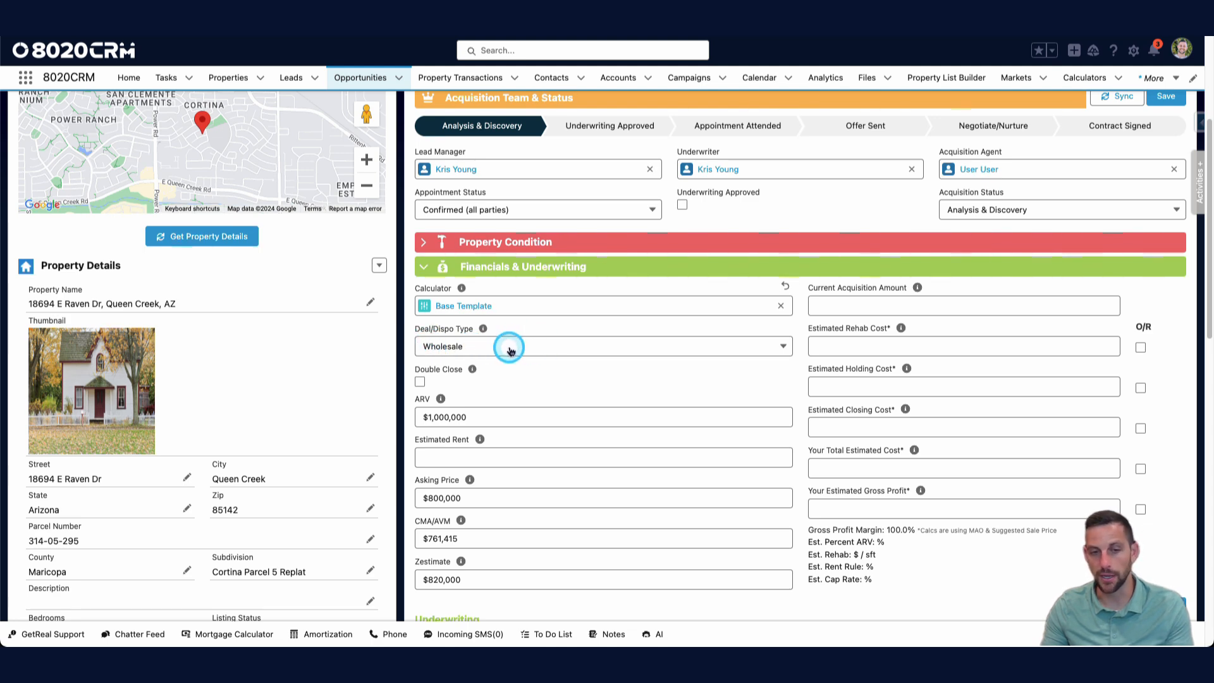
# - Check the available Deal/Dispo Type options in the opportunity's Financials & Underwriting section, keeping Wholesale
pyautogui.click(624, 346)
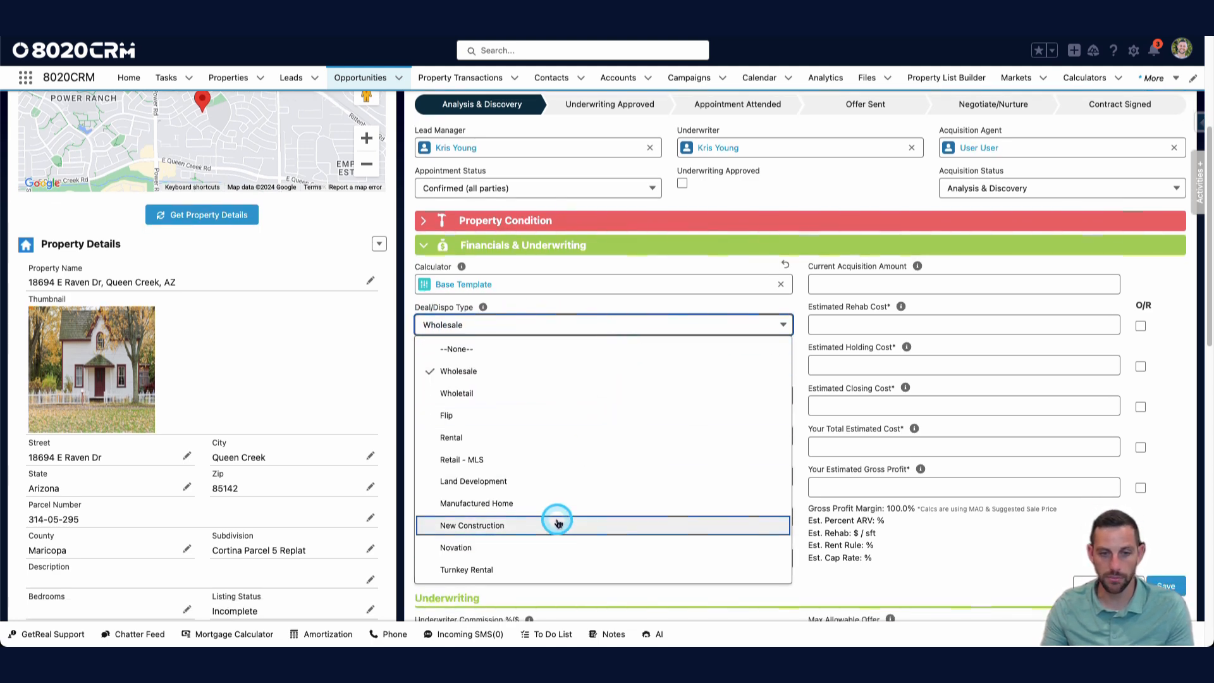
pyautogui.click(575, 314)
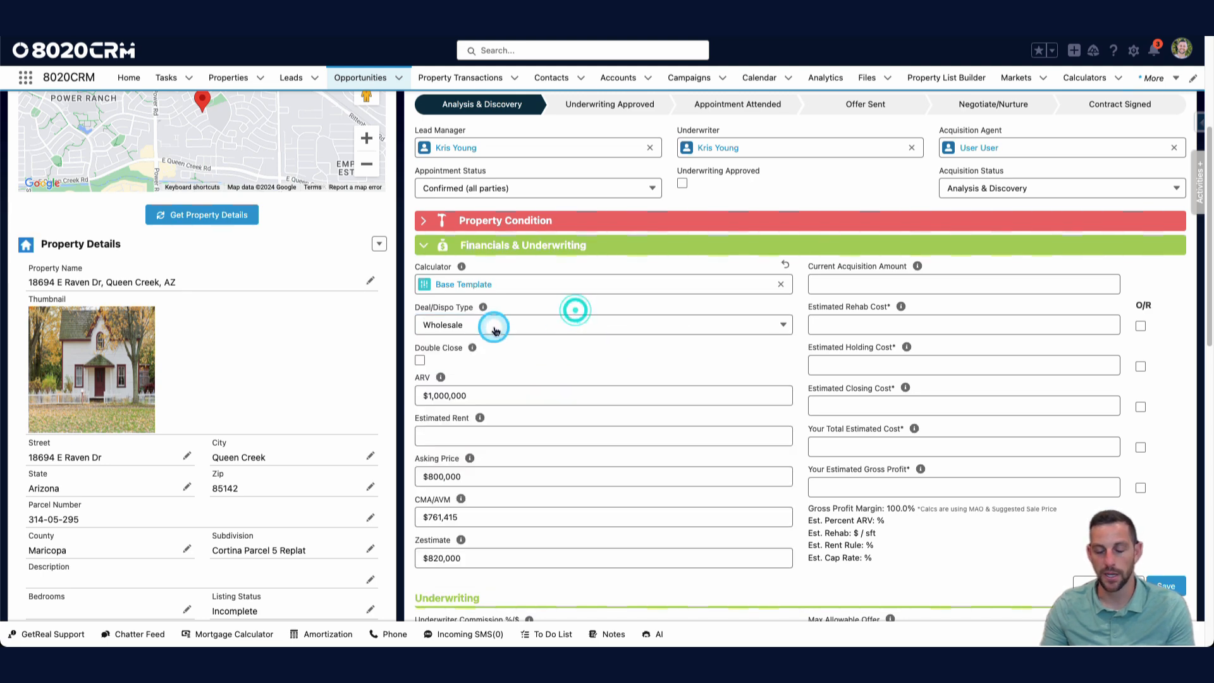
# - Set the opportunity's Estimated Rent to $4,200 and calculate its underwriting estimates
pyautogui.click(548, 438)
pyautogui.write('4')
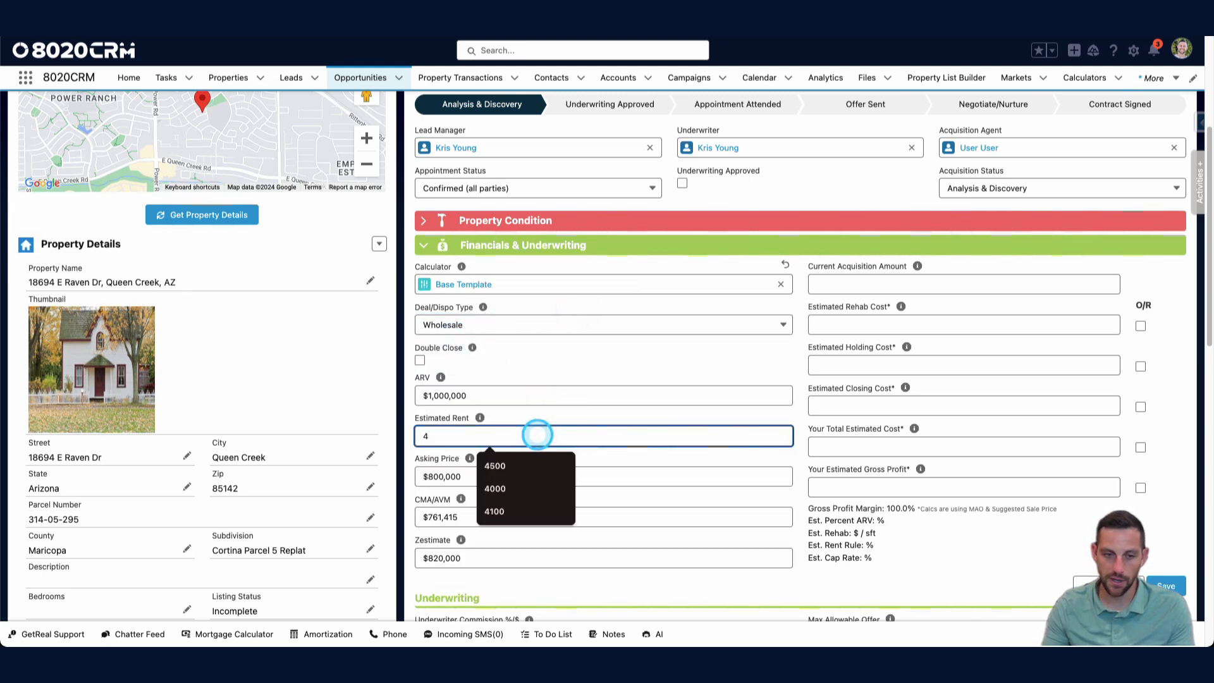
pyautogui.write(',200')
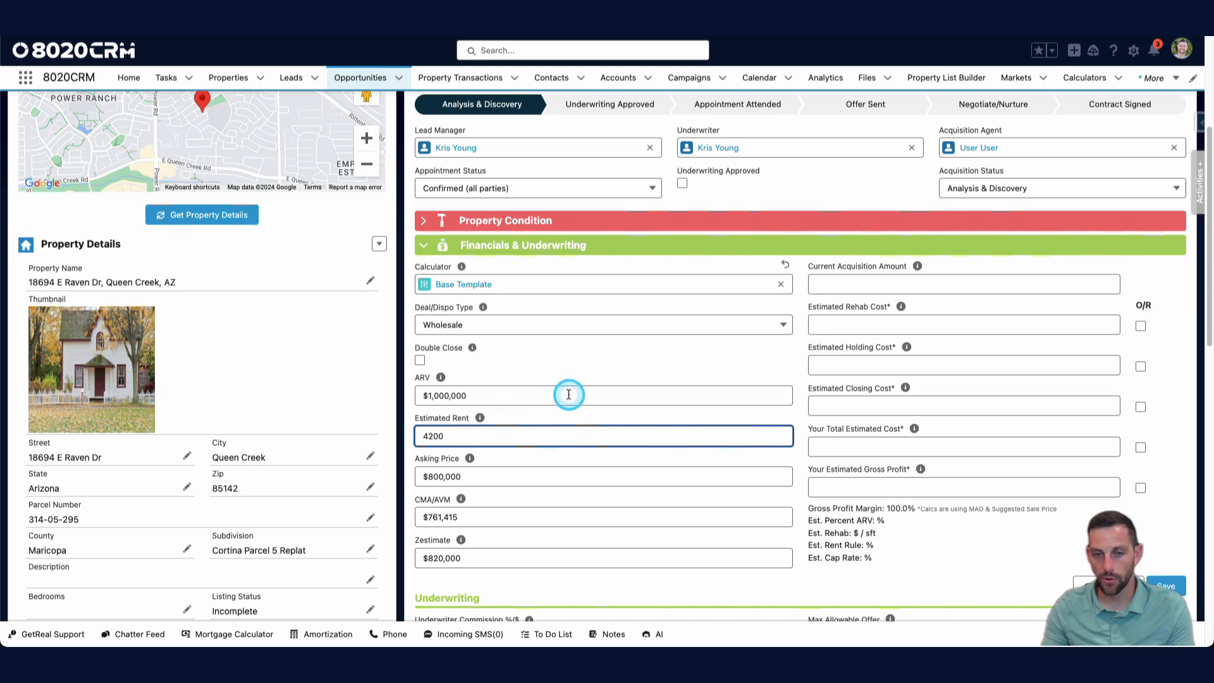
pyautogui.click(609, 375)
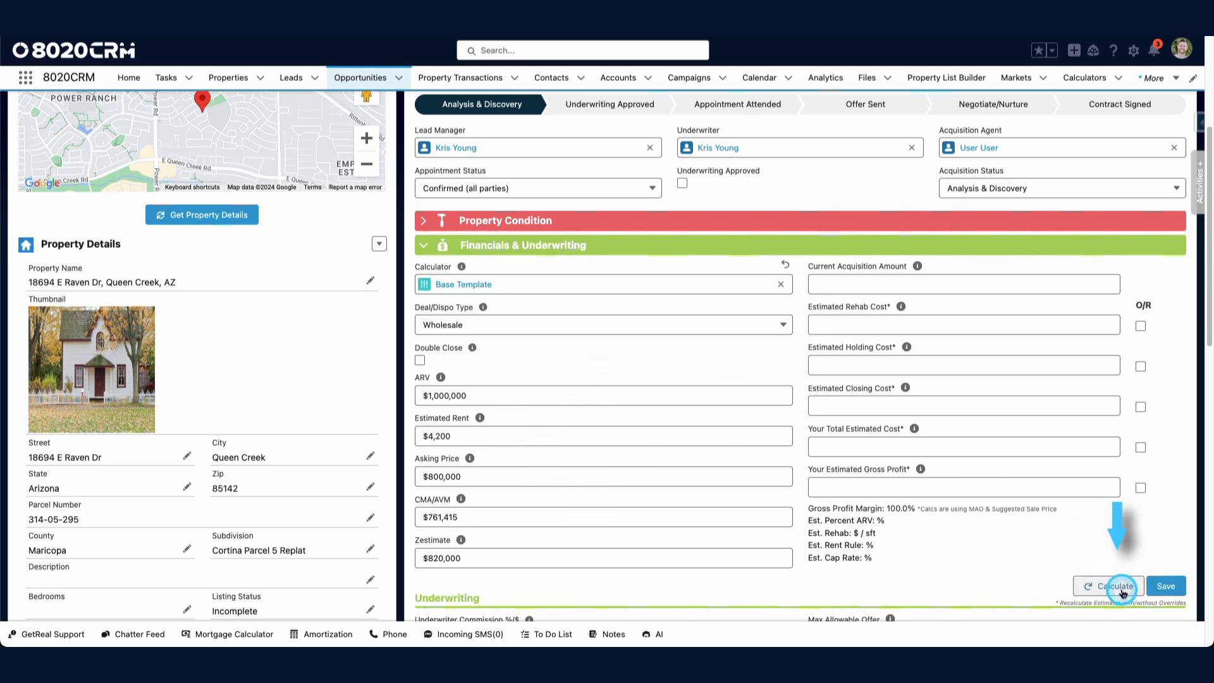
pyautogui.click(1119, 587)
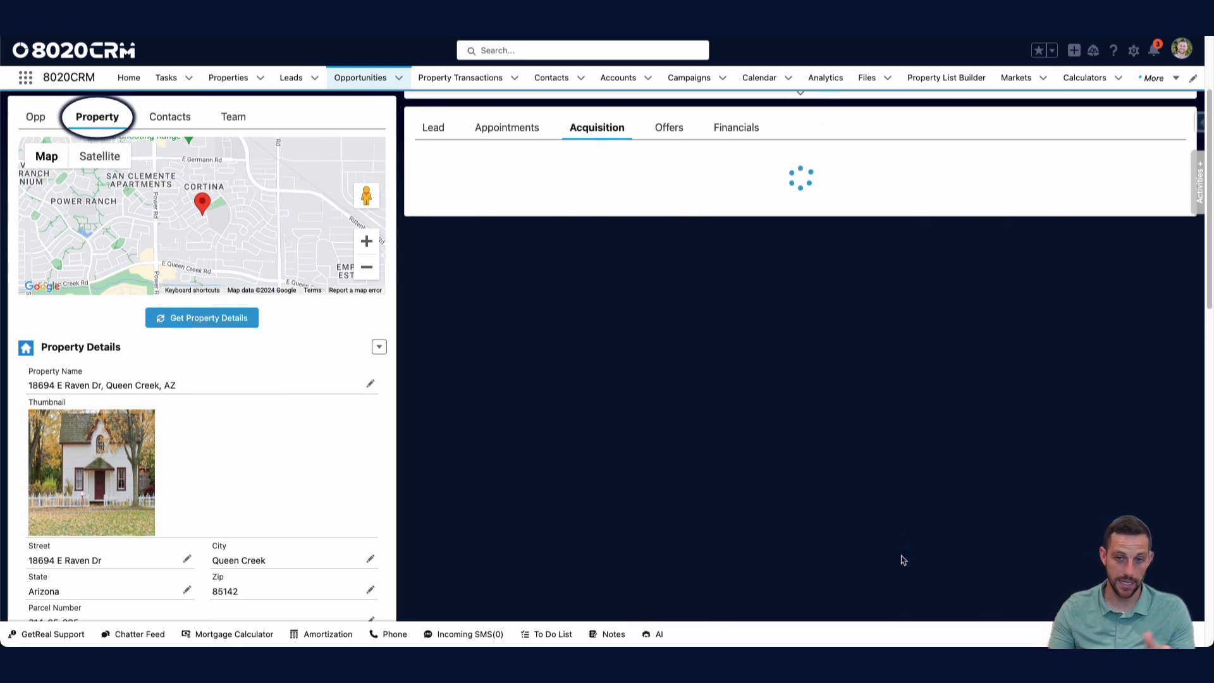
# - Open the opportunity's Opp details, check the Property Condition rehab scope and review the calculated Financials & Underwriting estimates
pyautogui.click(46, 121)
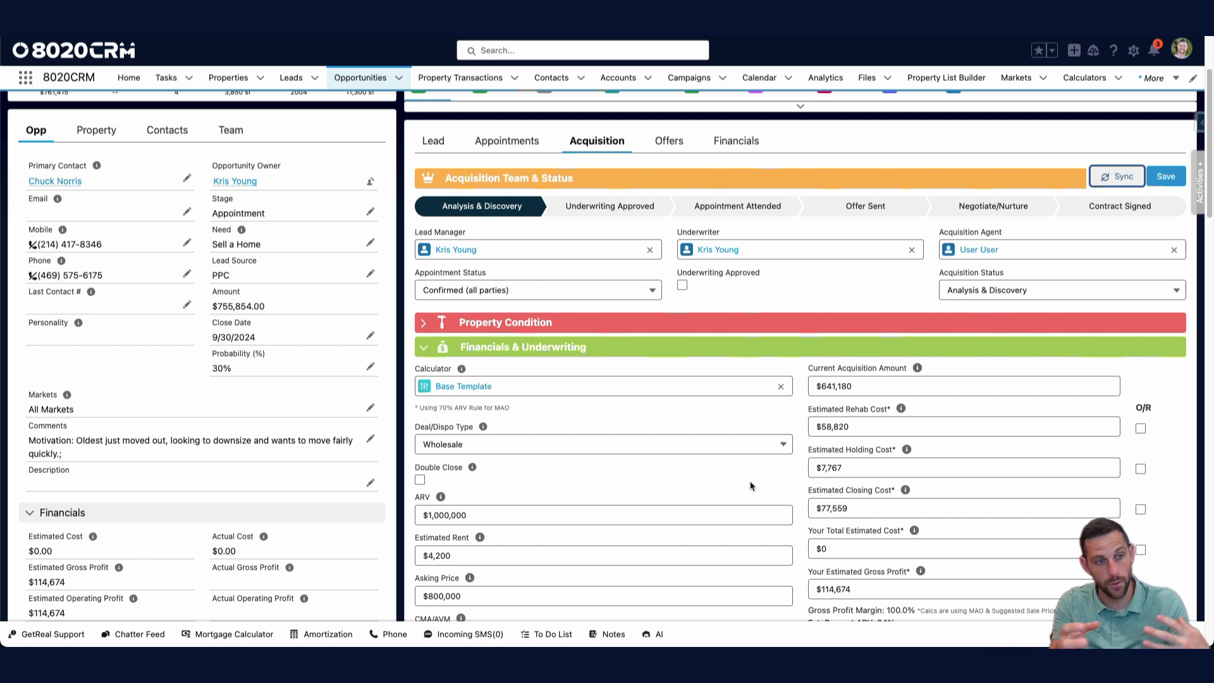
pyautogui.scroll(-2, 751, 486)
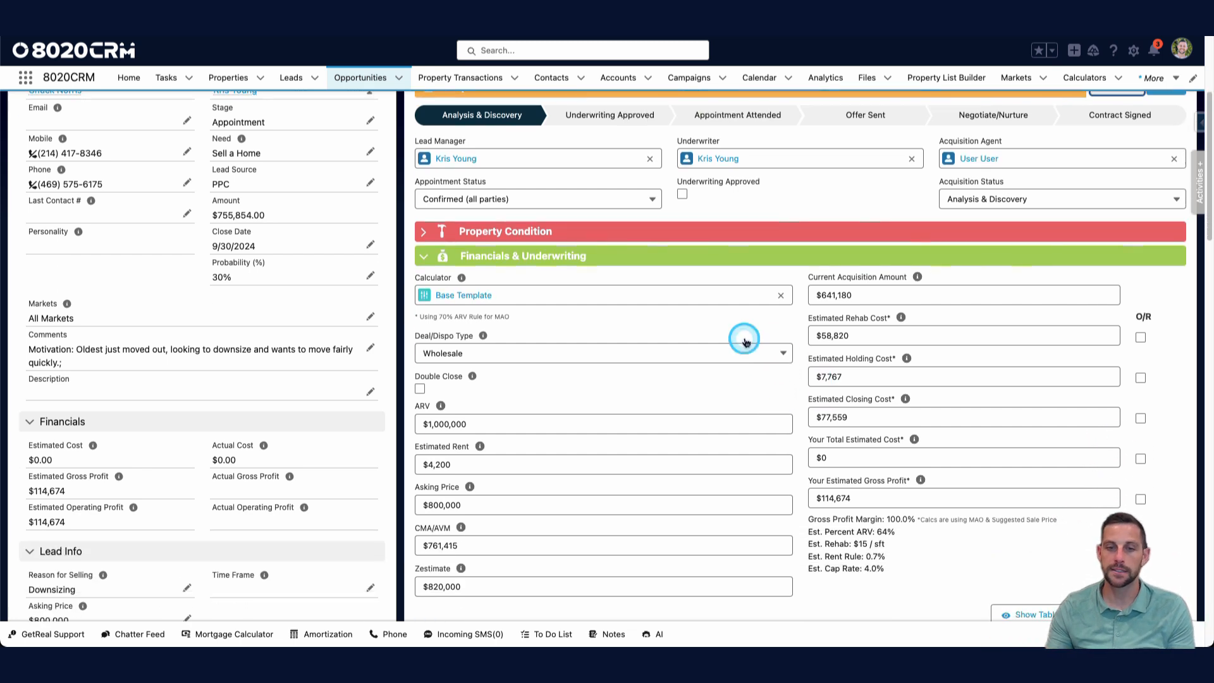
pyautogui.click(754, 279)
pyautogui.click(741, 230)
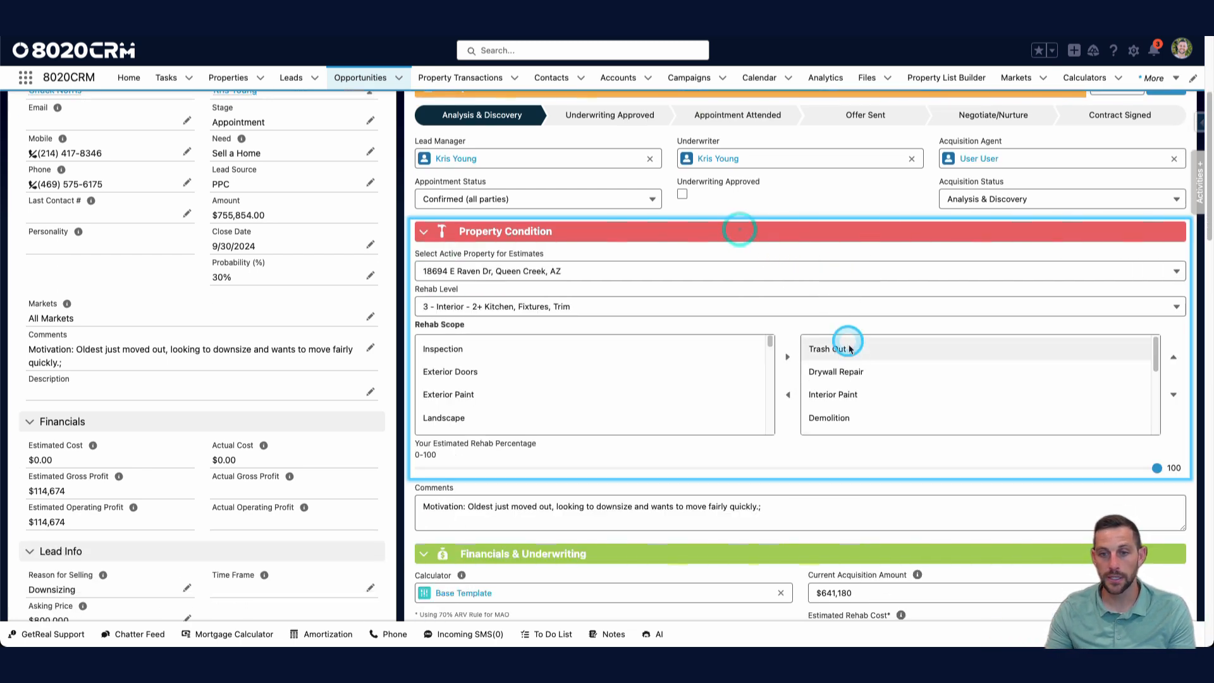
pyautogui.click(807, 235)
pyautogui.scroll(-2, 812, 232)
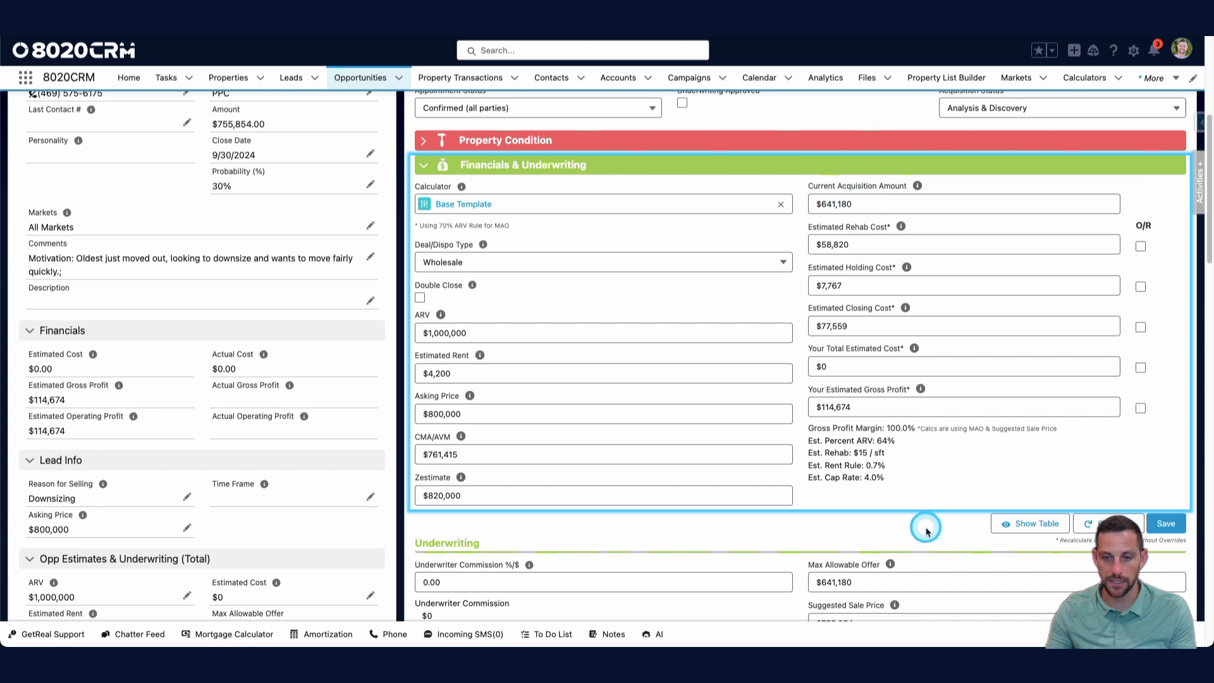
pyautogui.scroll(-1, 926, 531)
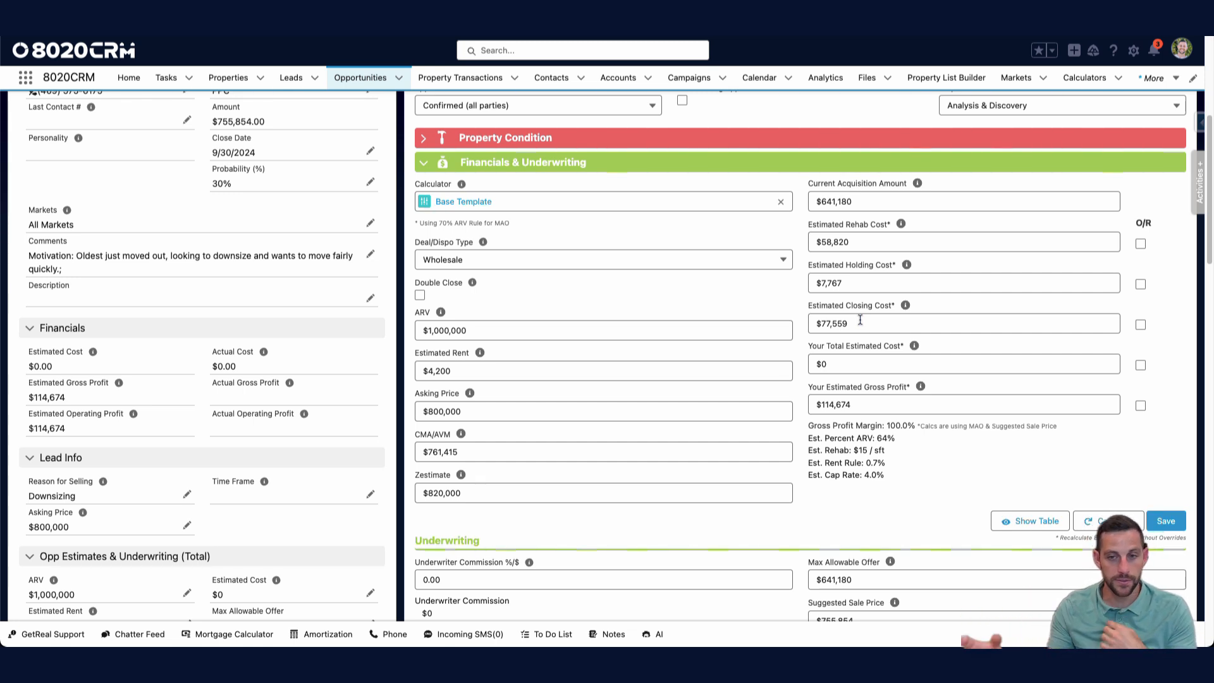
# - Override the Estimated Rehab Cost with $75,000 and recalculate the estimates
pyautogui.click(847, 284)
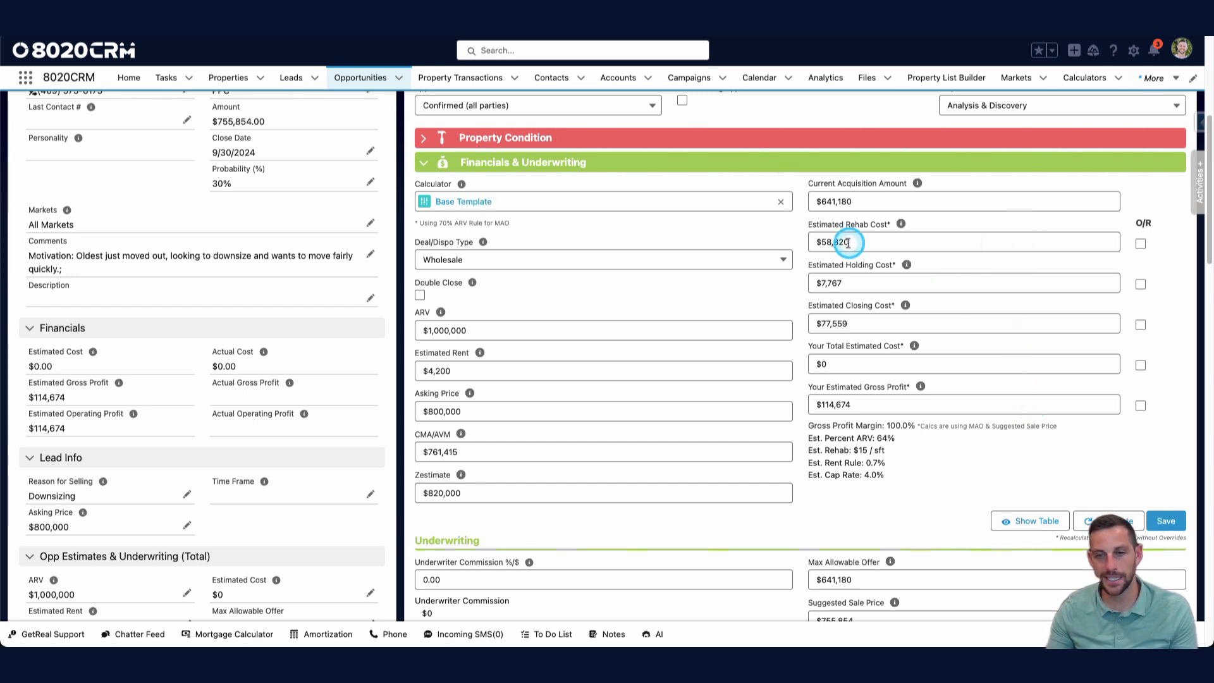
pyautogui.click(1141, 244)
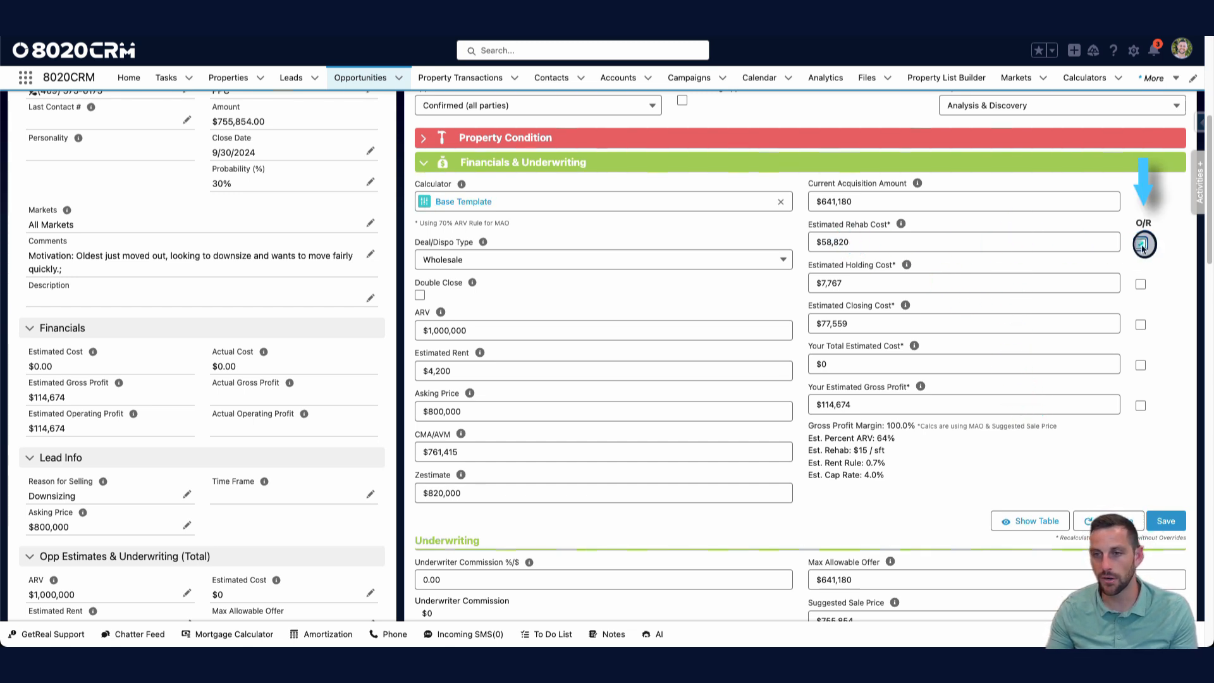
pyautogui.doubleClick(838, 240)
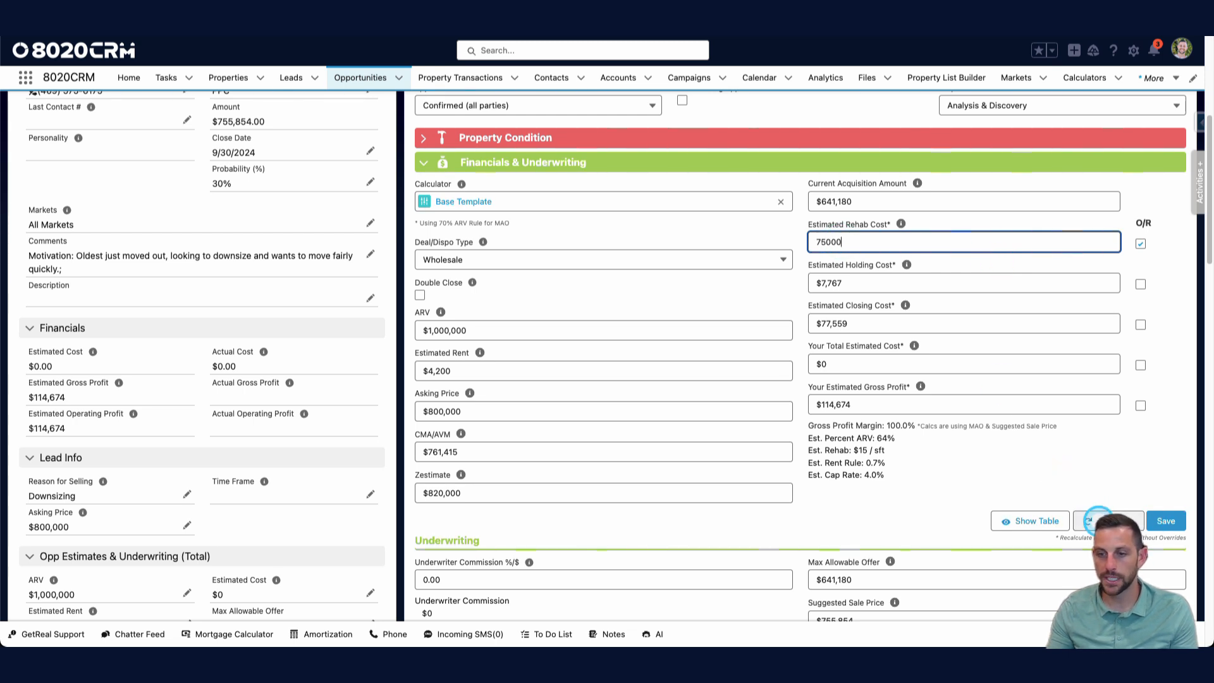
pyautogui.click(1090, 521)
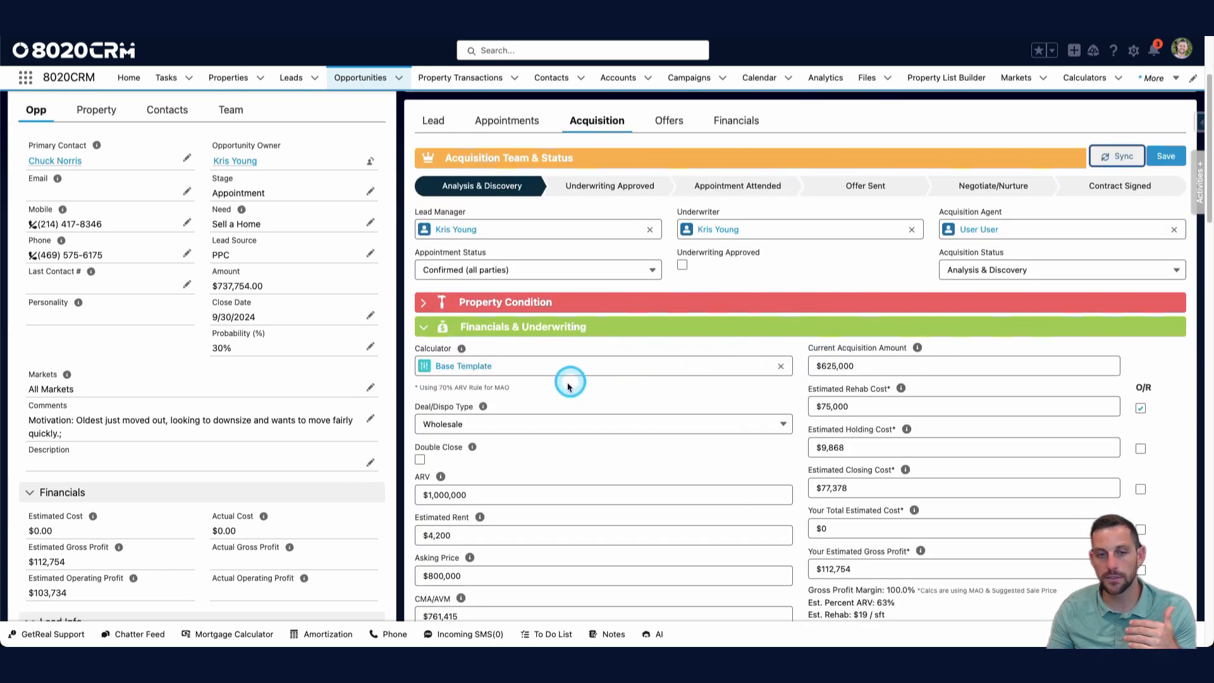
# - Review the recalculated acquisition, rehab, holding and closing amounts and the ARV rule note under the calculator
pyautogui.scroll(-1, 567, 387)
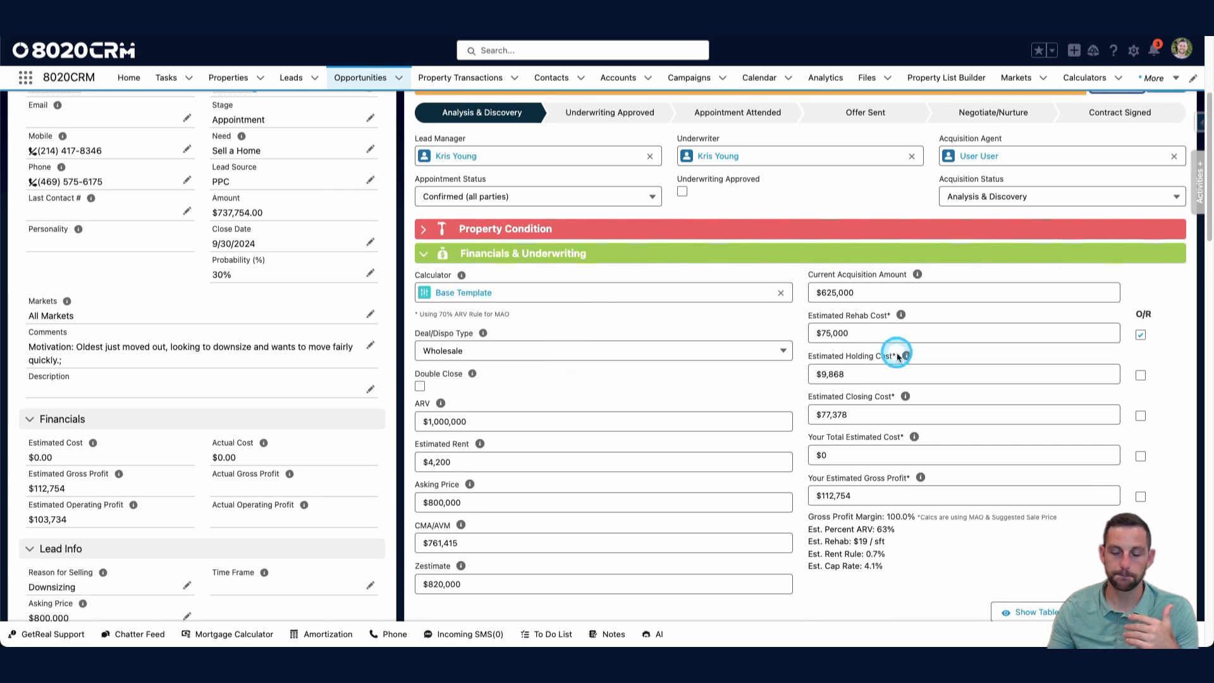
pyautogui.click(537, 321)
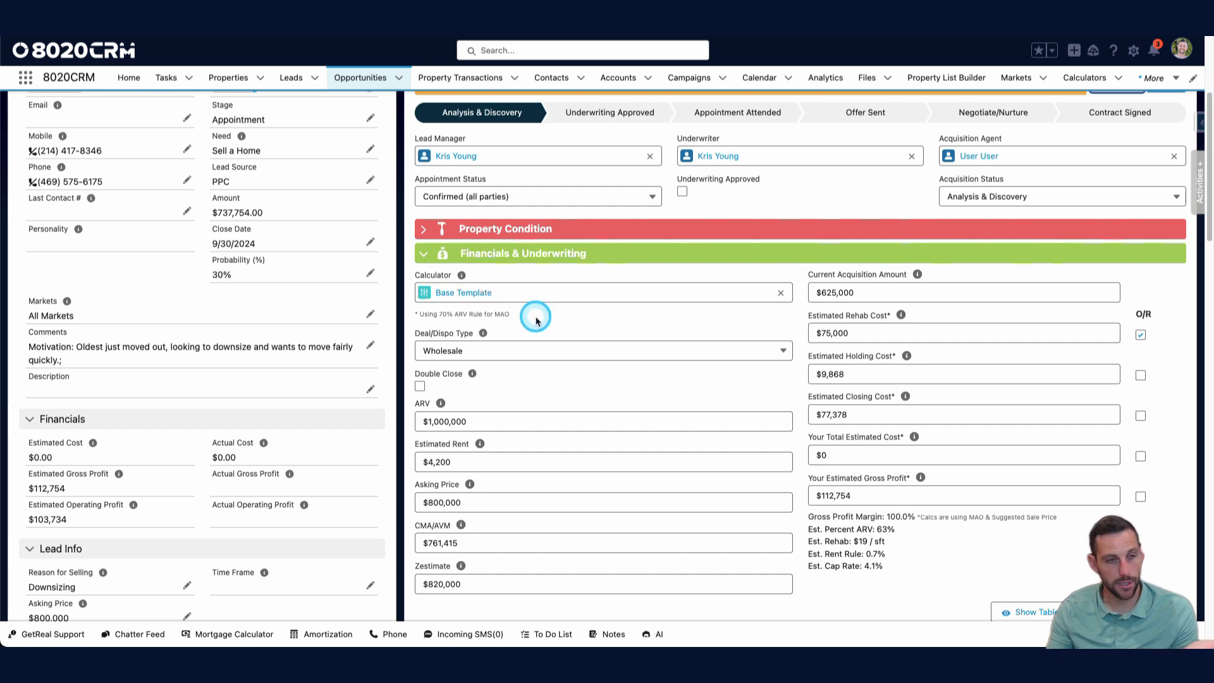
pyautogui.scroll(-1, 572, 317)
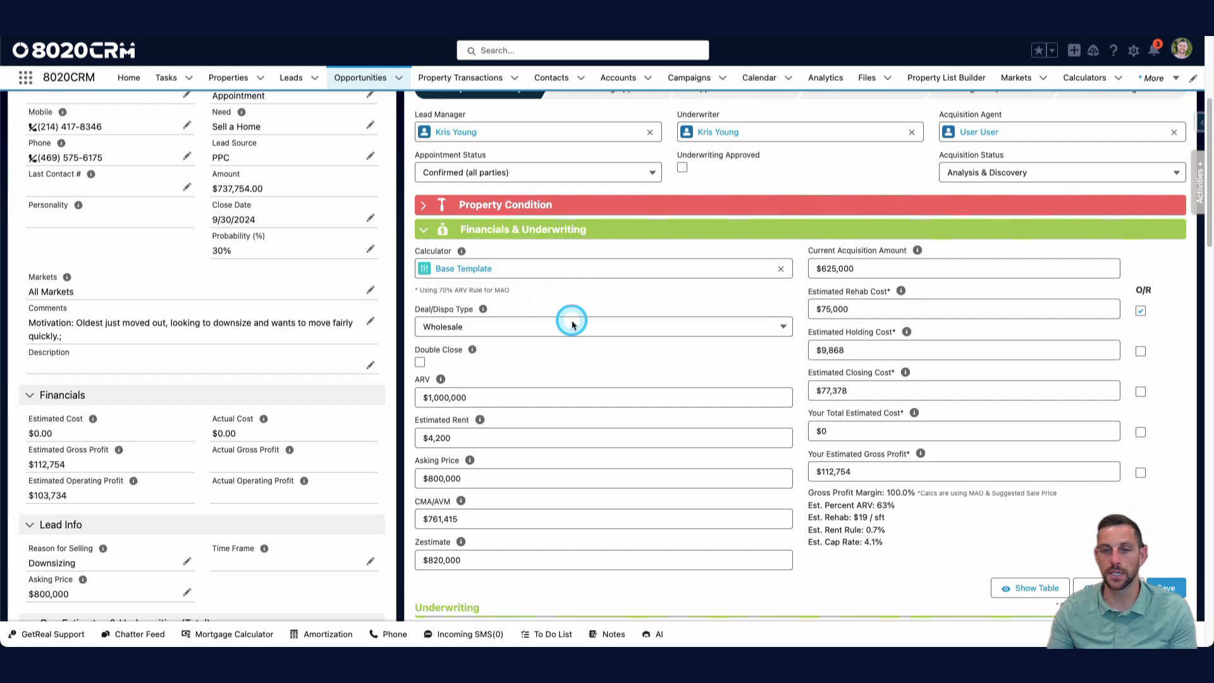
pyautogui.click(851, 313)
pyautogui.scroll(-1, 670, 317)
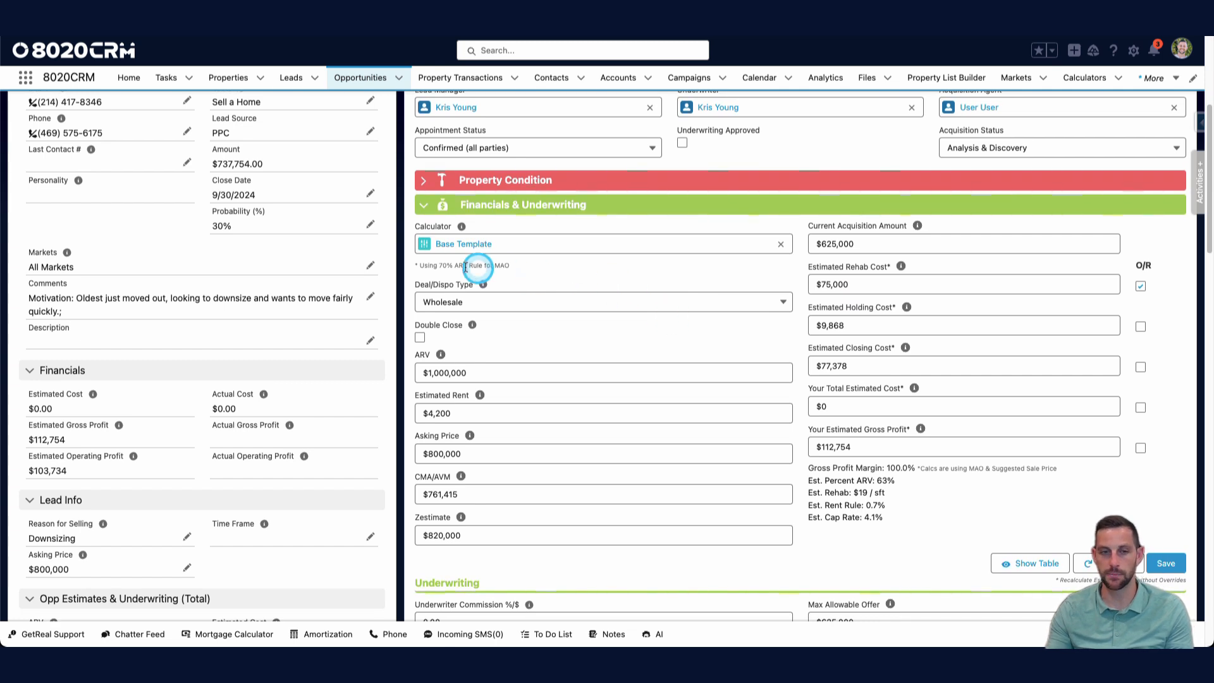
pyautogui.click(416, 266)
pyautogui.moveTo(512, 265); pyautogui.dragTo(429, 265)
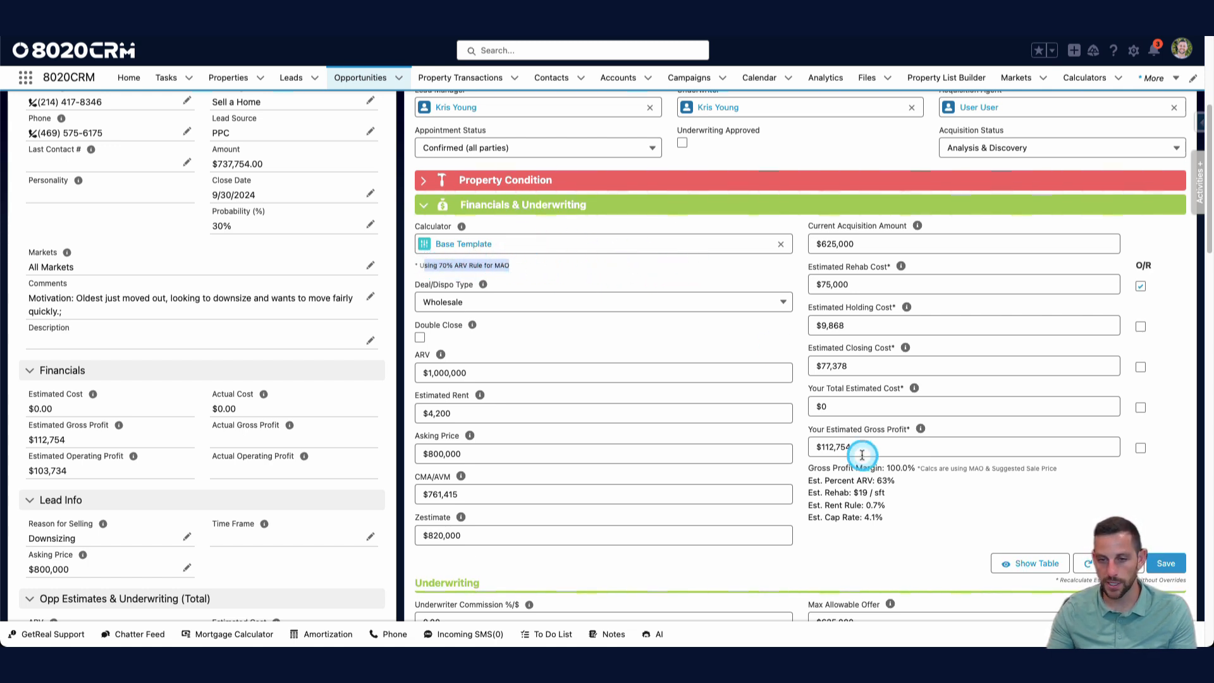
# - Show the Deal/Dispo Type Calculations table and review the figures for each deal type
pyautogui.scroll(-2, 862, 454)
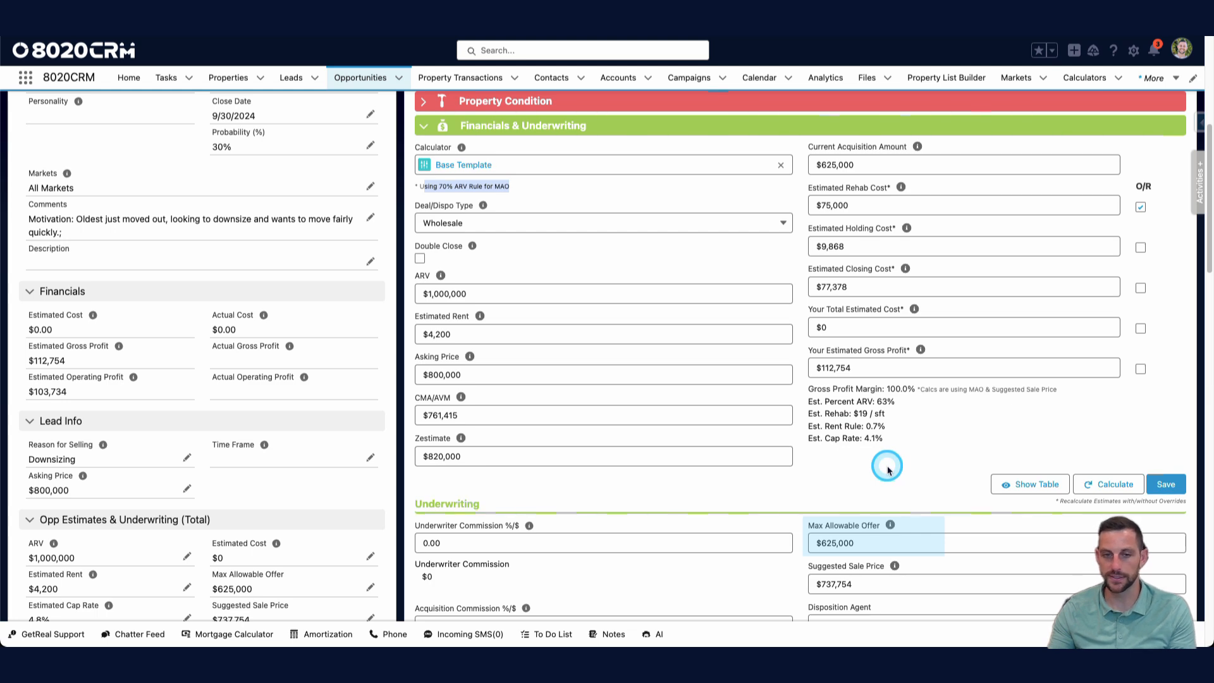
pyautogui.click(1023, 484)
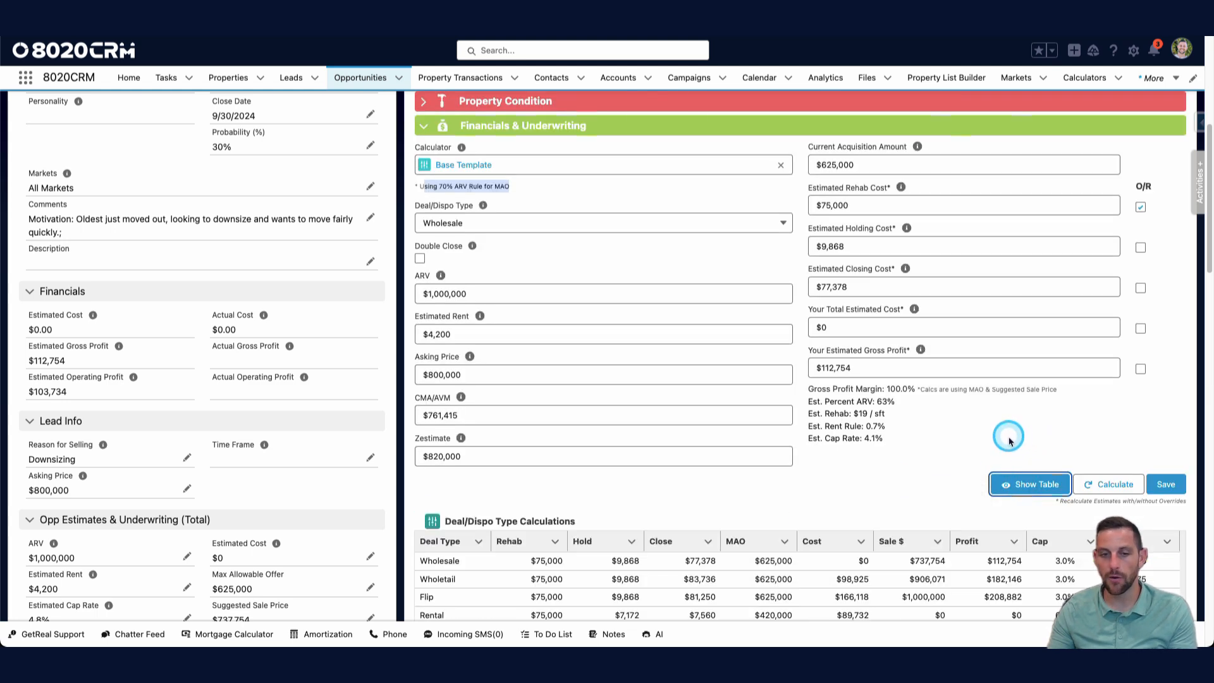
pyautogui.scroll(-4, 961, 471)
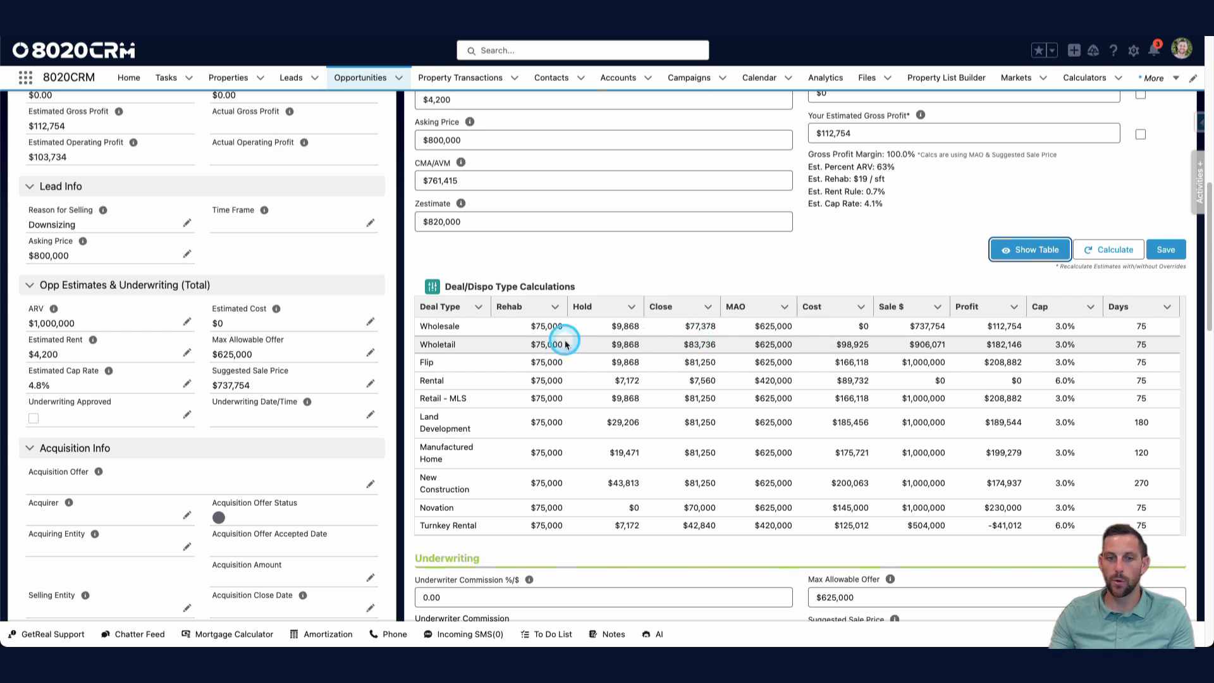
# - Switch the Deal/Dispo Type to Wholetail to check its extra cost fields, and return it to Wholesale
pyautogui.scroll(3, 826, 239)
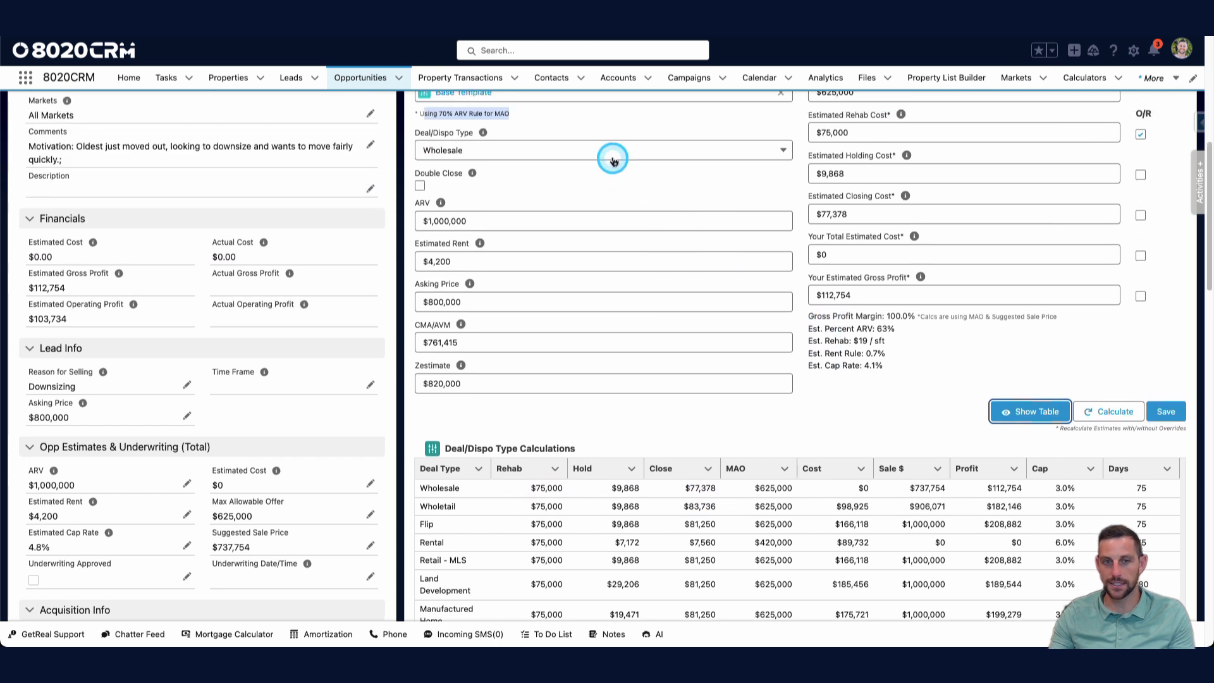
pyautogui.click(614, 150)
pyautogui.click(599, 219)
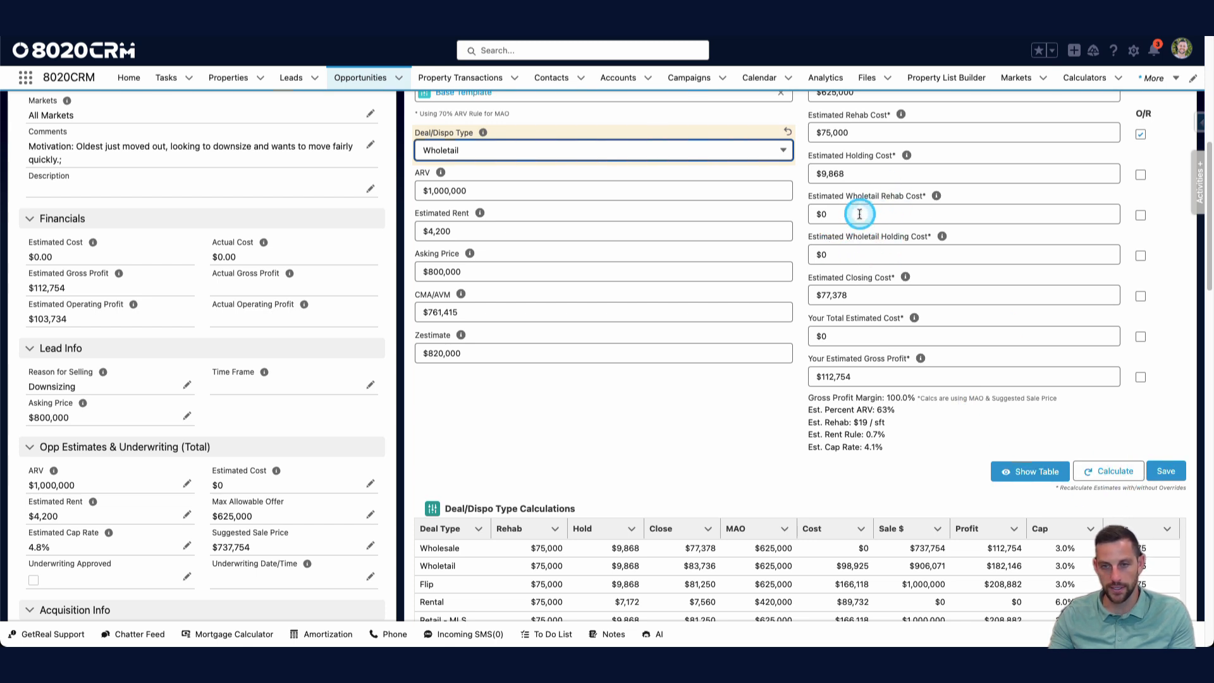
pyautogui.click(617, 154)
pyautogui.click(589, 193)
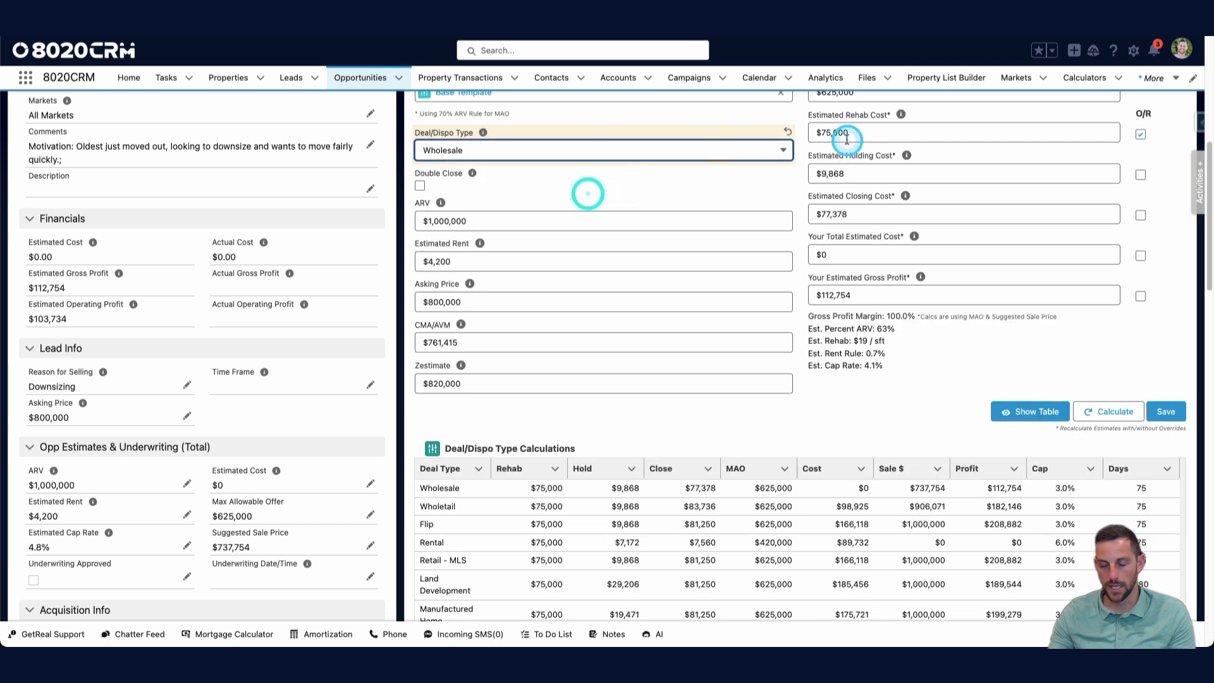
# - Compare the Flip row's sale price, cost and profit with the other deal types in the calculations table
pyautogui.scroll(-3, 867, 316)
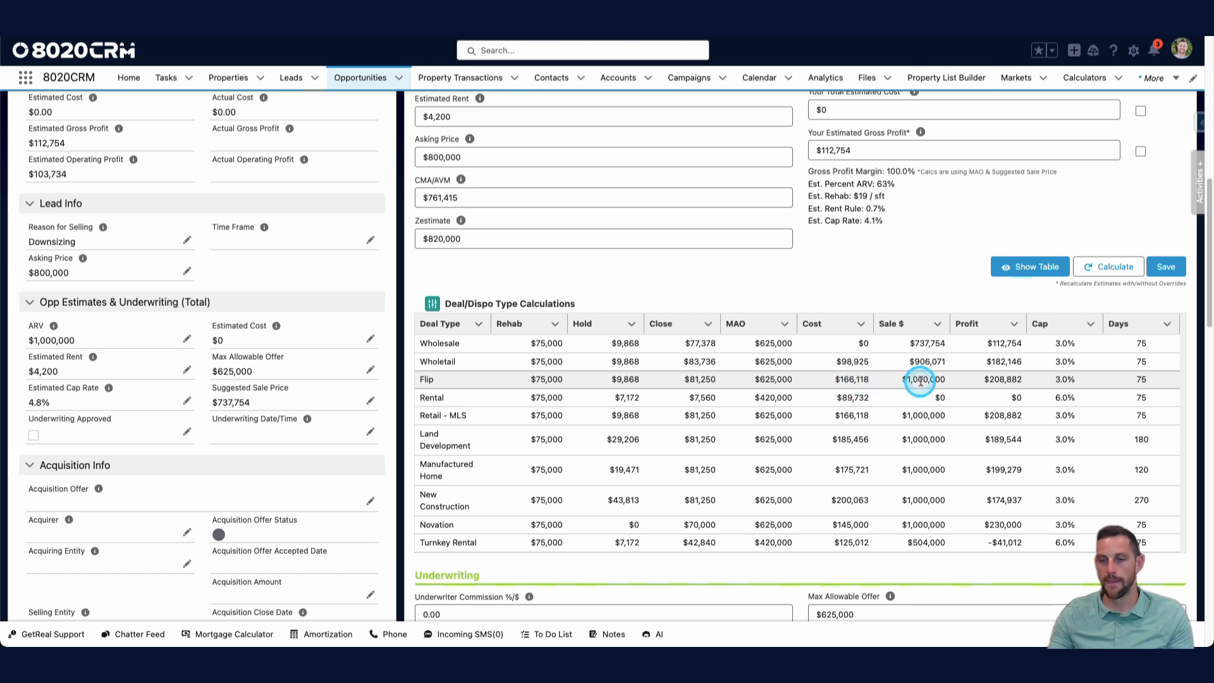
pyautogui.click(1015, 379)
pyautogui.moveTo(1014, 379); pyautogui.dragTo(1022, 380)
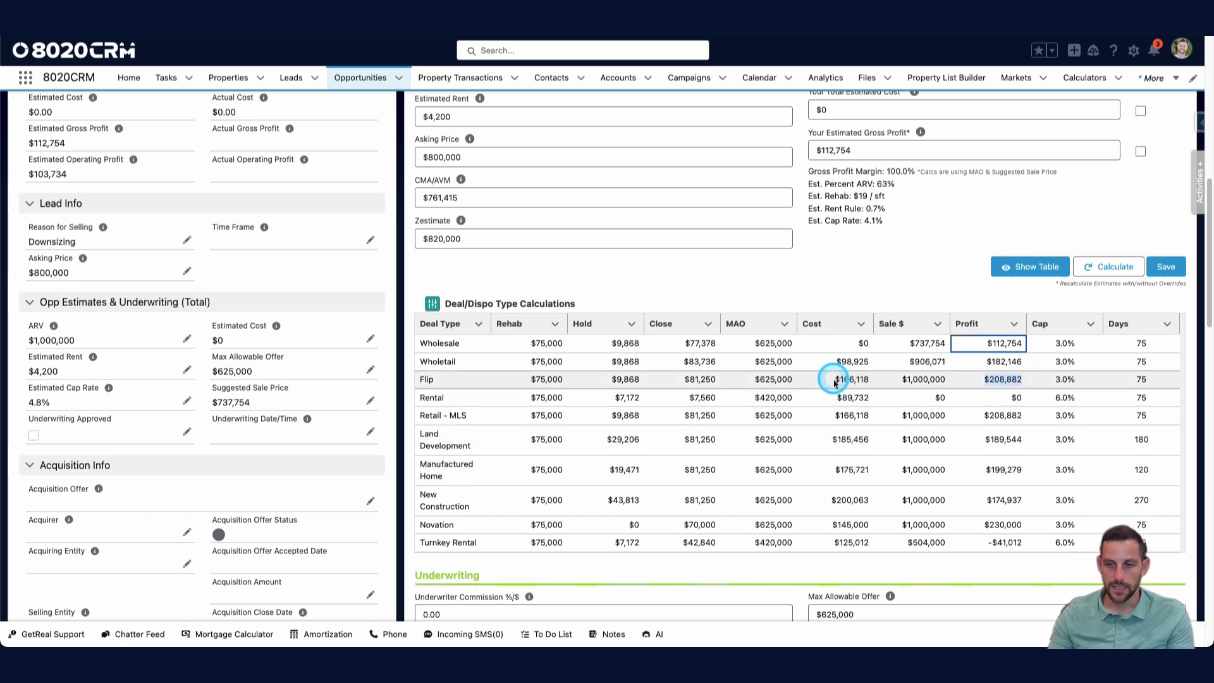
pyautogui.click(1004, 380)
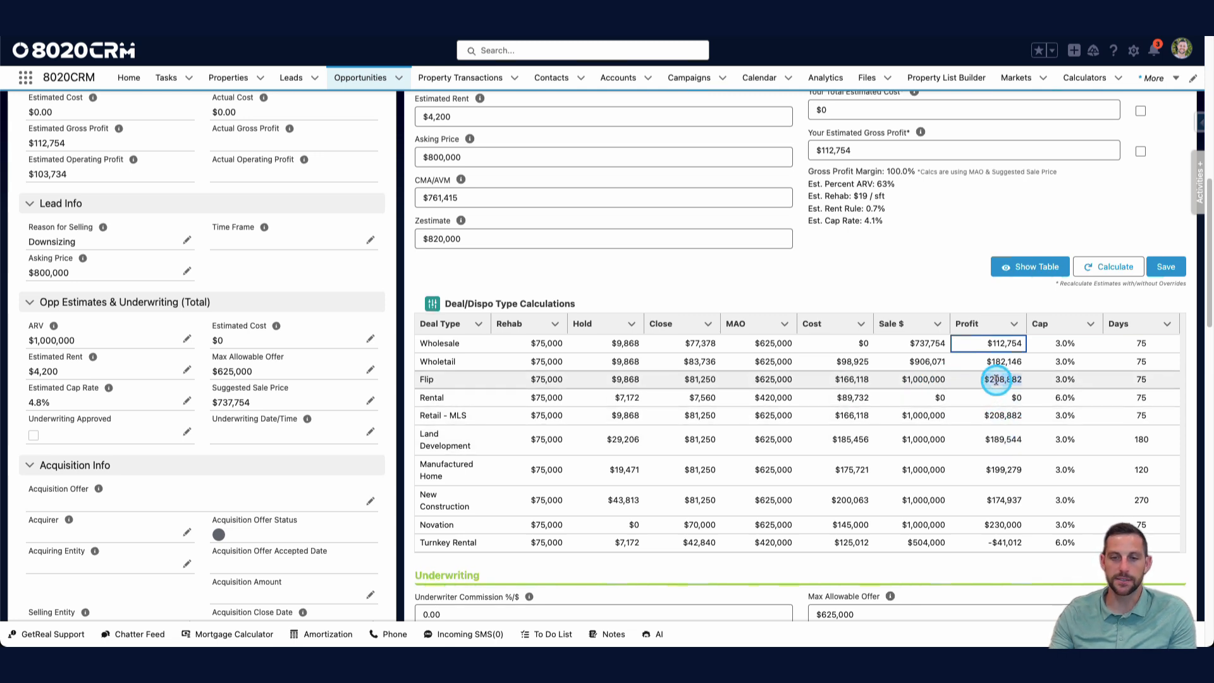
pyautogui.scroll(1, 497, 167)
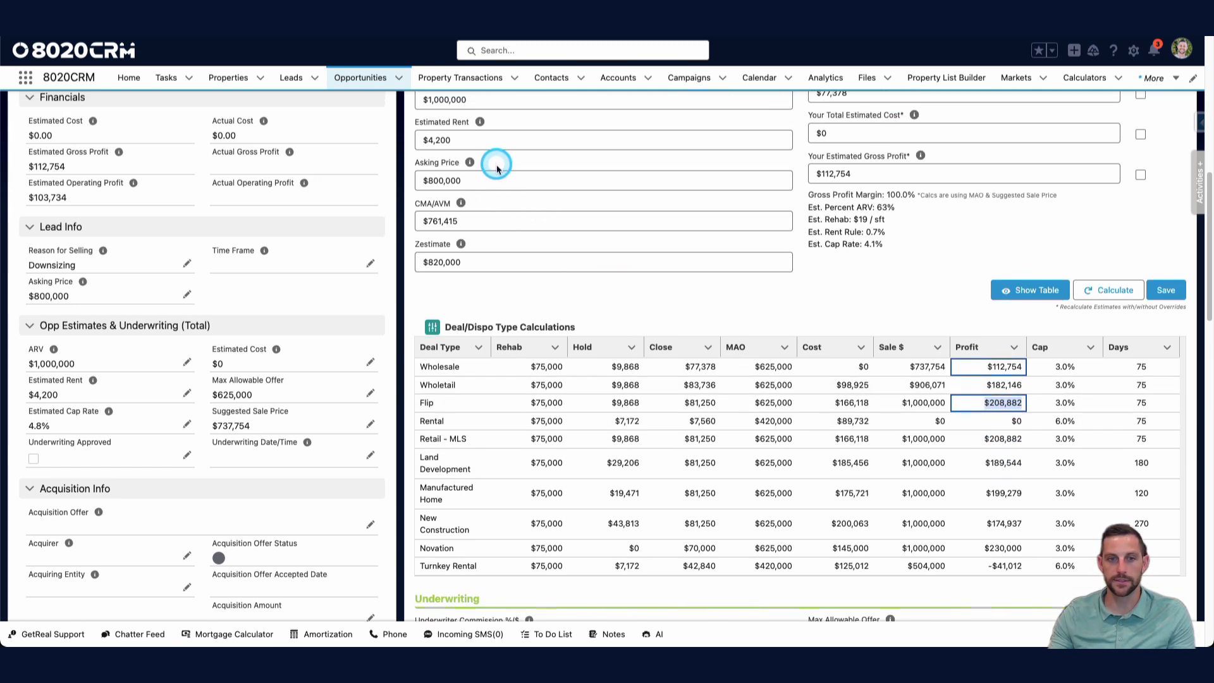
pyautogui.scroll(1, 500, 159)
pyautogui.scroll(-1, 1012, 387)
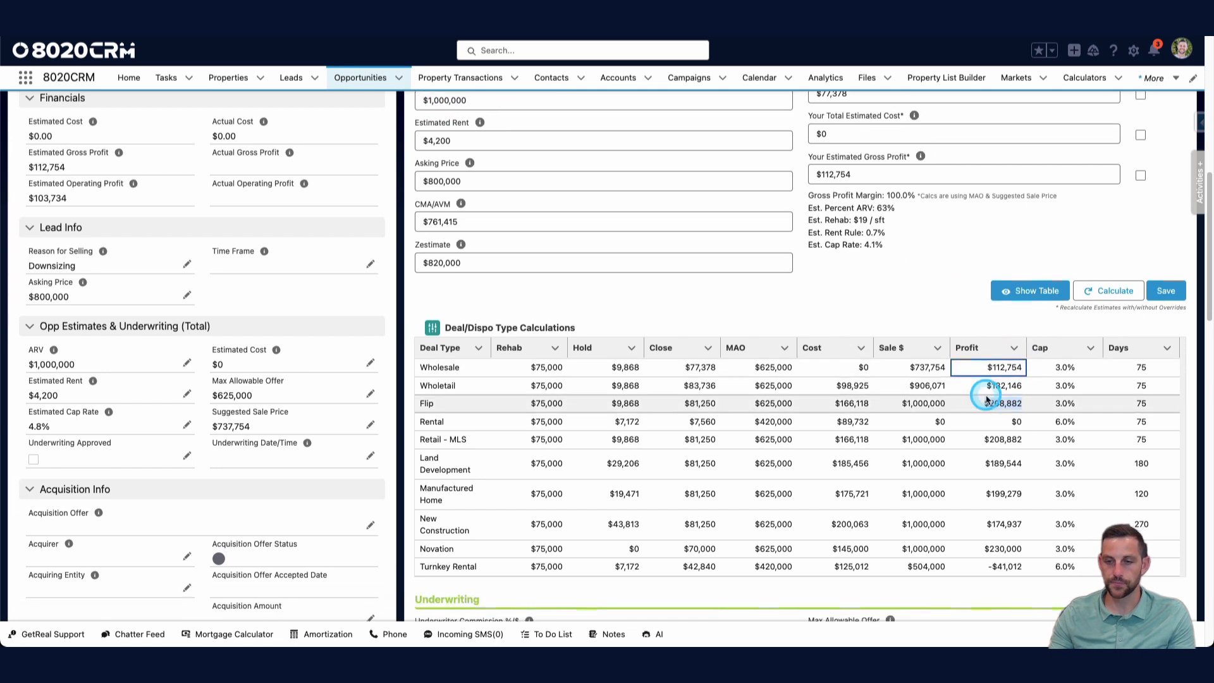
pyautogui.click(987, 397)
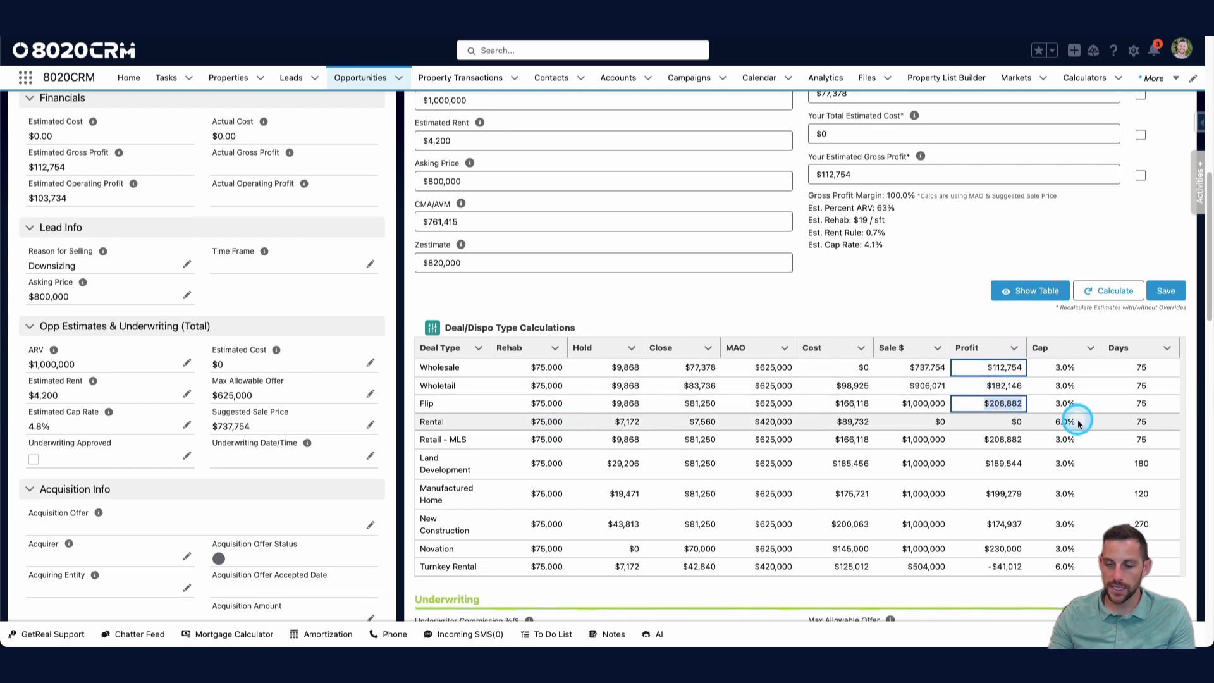
# - Examine the Rental row's cap rate in the calculations table and compare it with the opportunity's Est. Cap Rate
pyautogui.moveTo(1055, 422); pyautogui.dragTo(1076, 422)
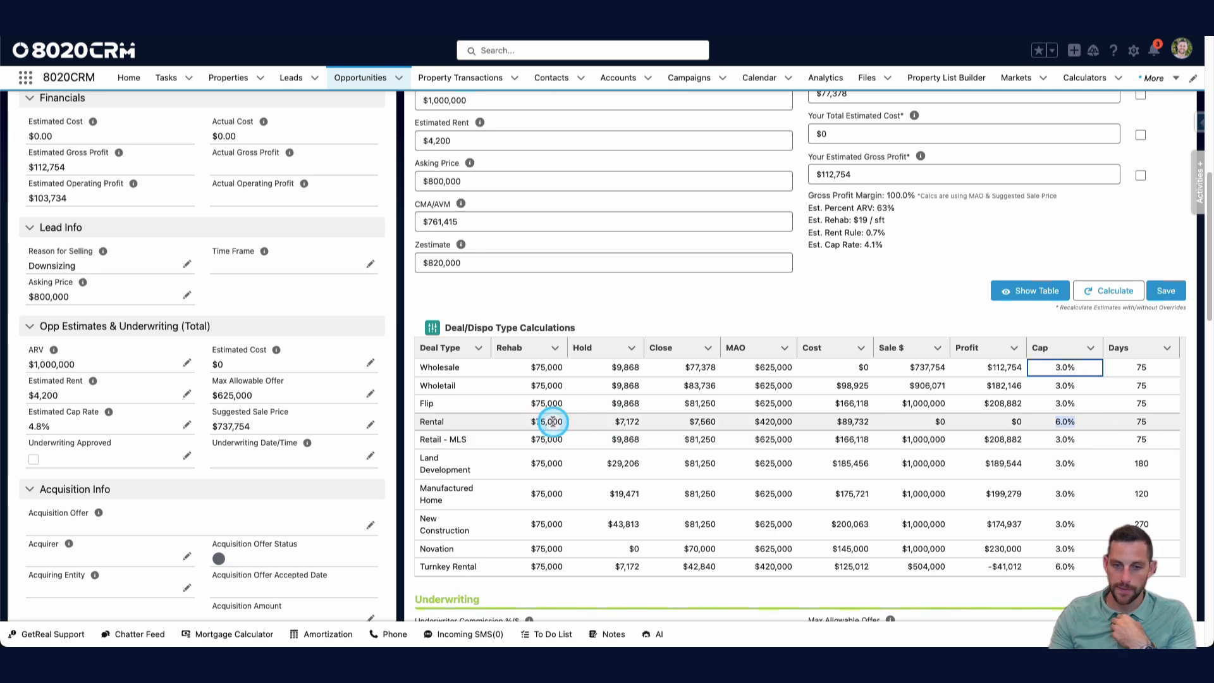
pyautogui.doubleClick(1067, 421)
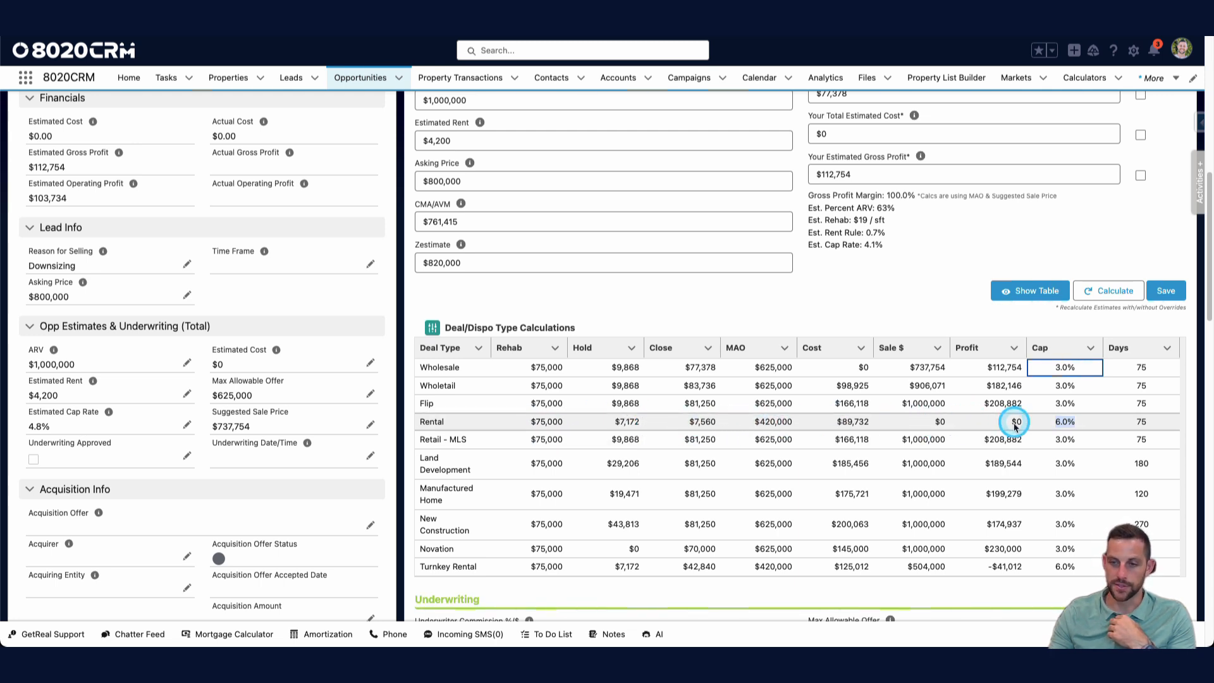
pyautogui.click(1062, 421)
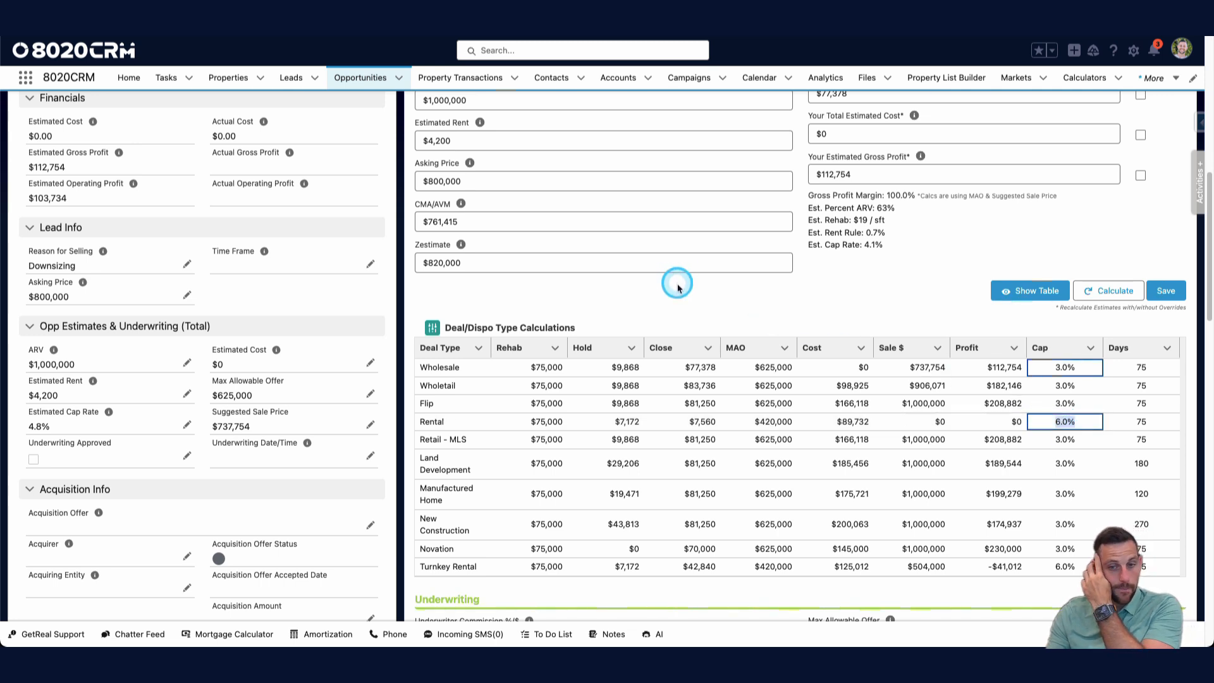
pyautogui.scroll(2, 678, 279)
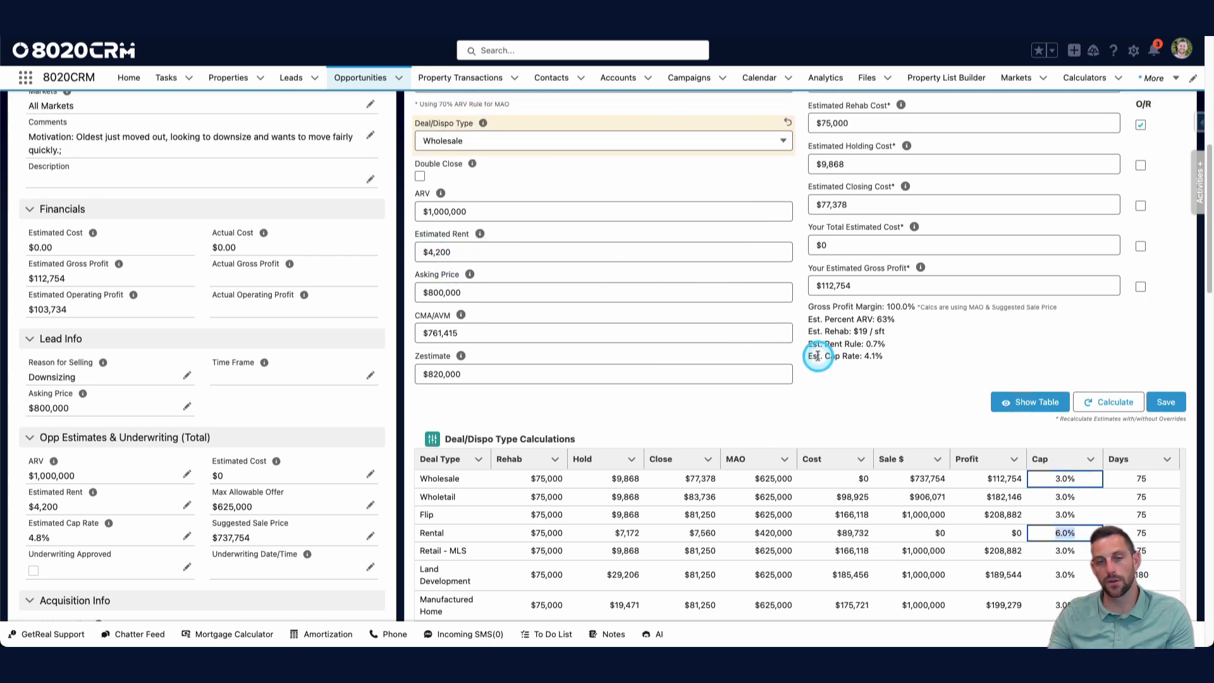
pyautogui.scroll(-2, 867, 393)
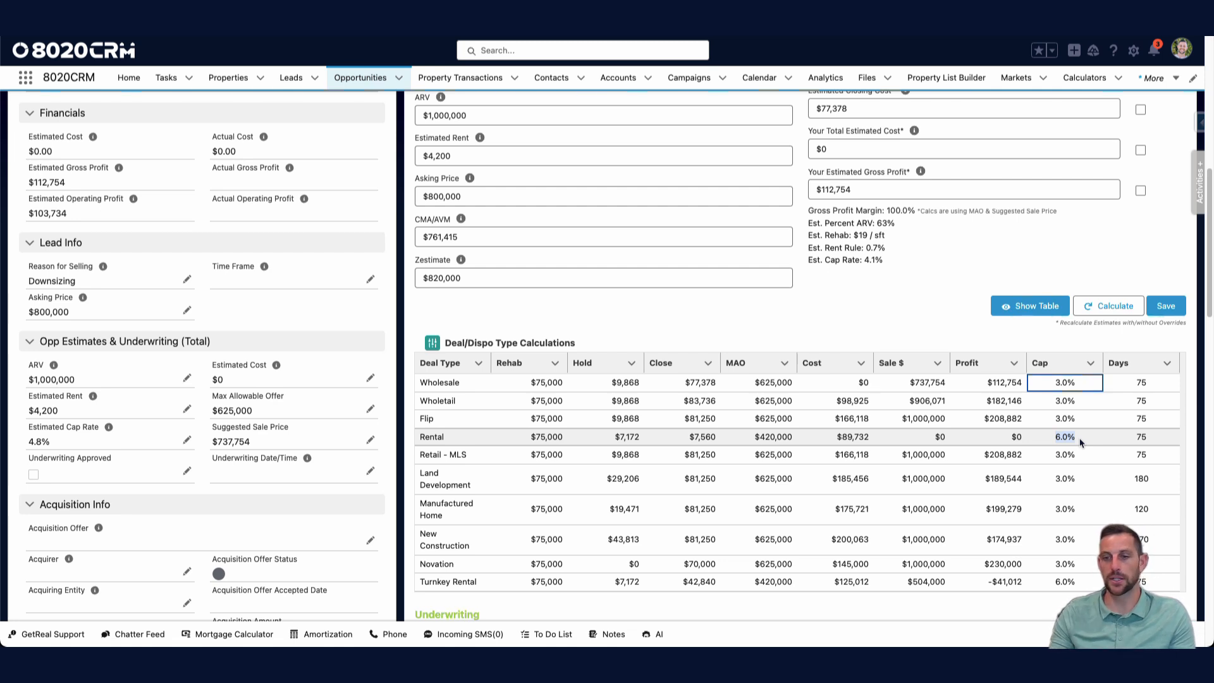
# - Check the Rental row's cap rate and hide the Deal/Dispo Type Calculations table
pyautogui.click(1062, 436)
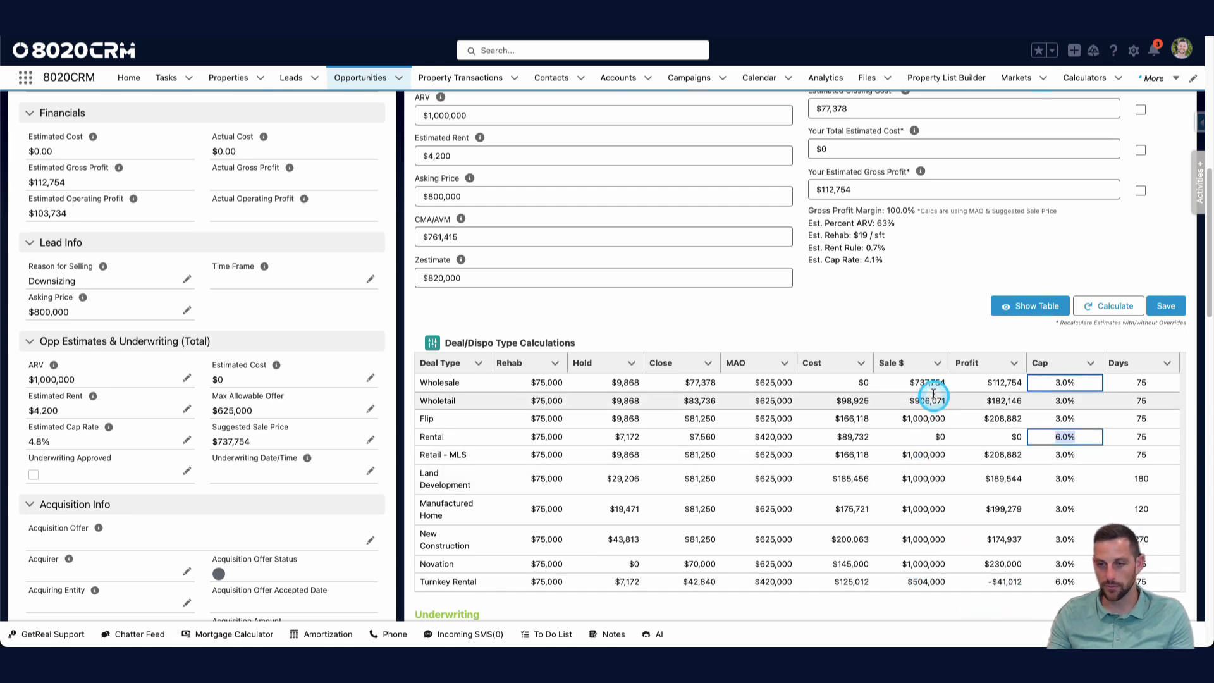
pyautogui.scroll(1, 929, 327)
pyautogui.scroll(3, 936, 345)
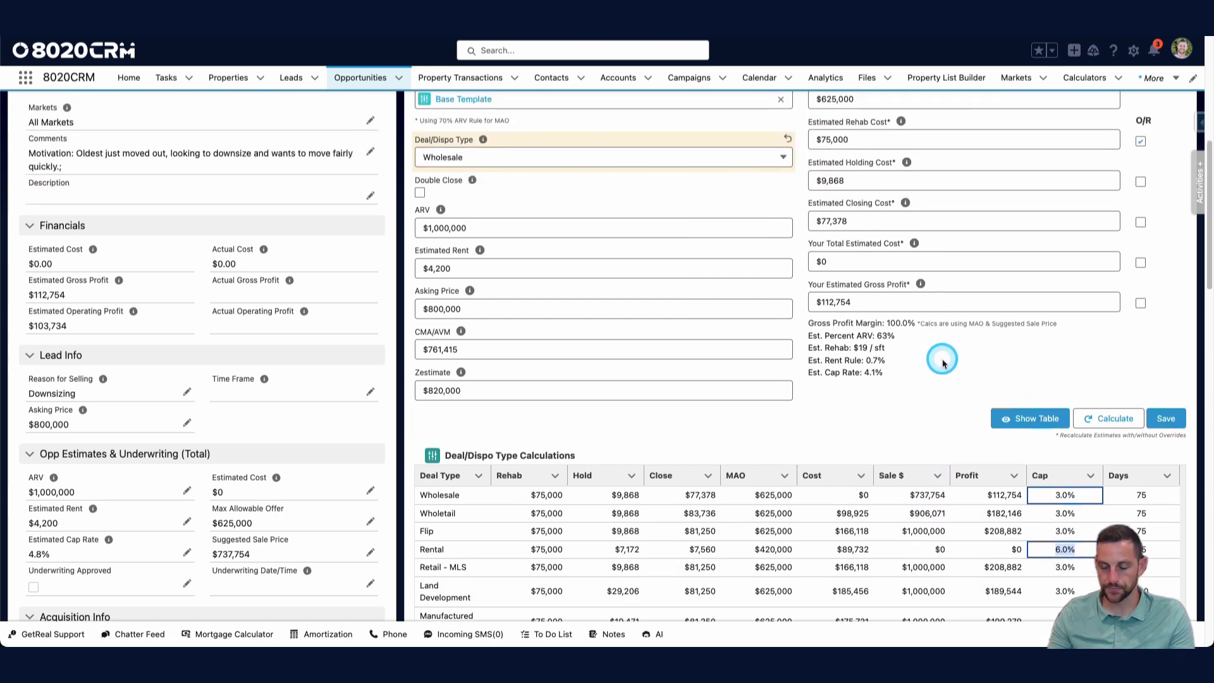
pyautogui.scroll(-3, 935, 417)
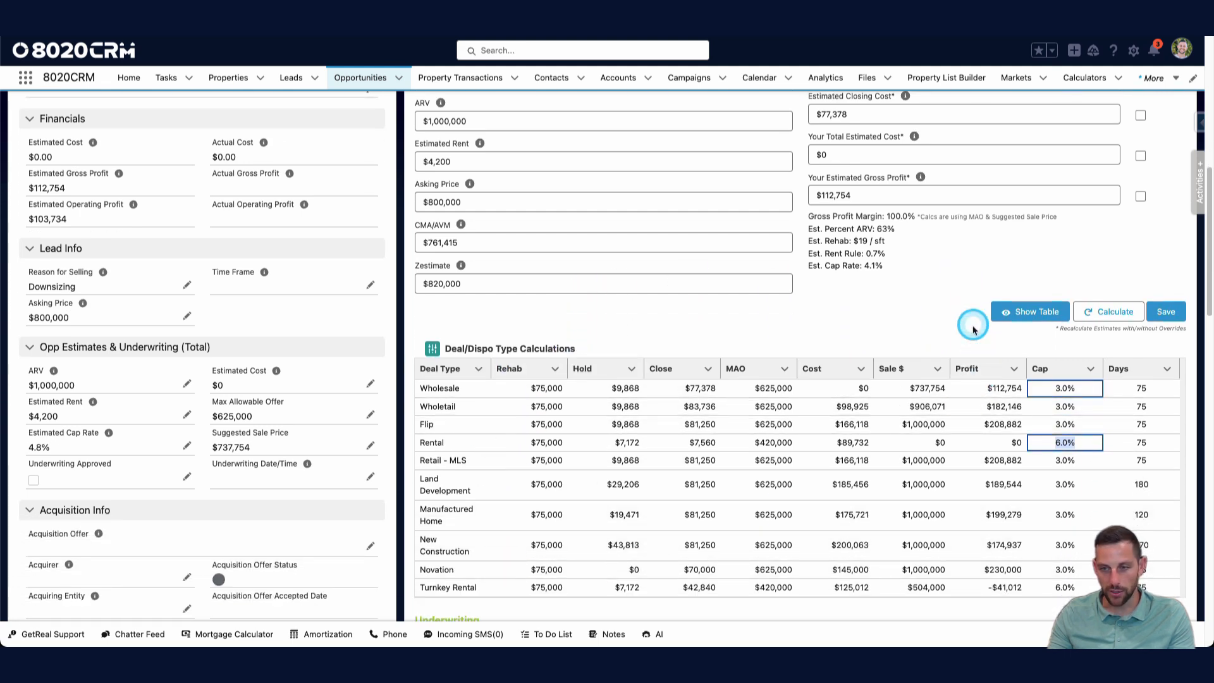
pyautogui.scroll(1, 972, 330)
pyautogui.click(1027, 322)
pyautogui.scroll(5, 974, 354)
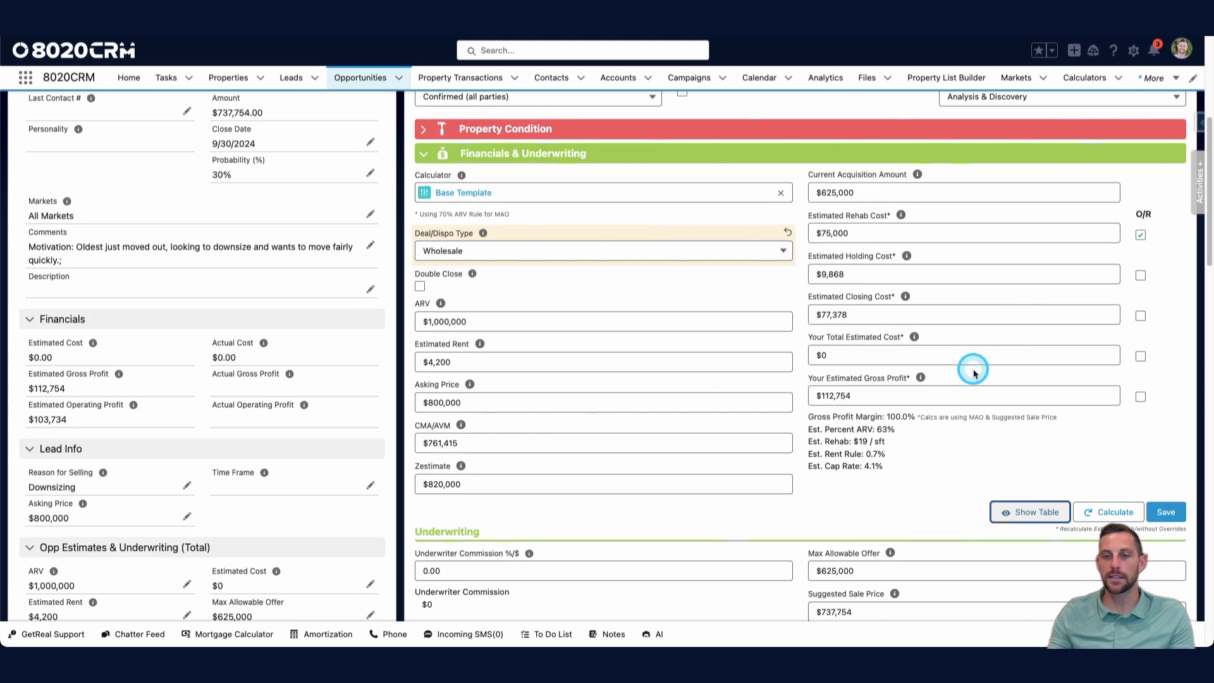
# - Enable Double Close for the Wholesale deal and recalculate the opportunity's estimates
pyautogui.scroll(-1, 949, 323)
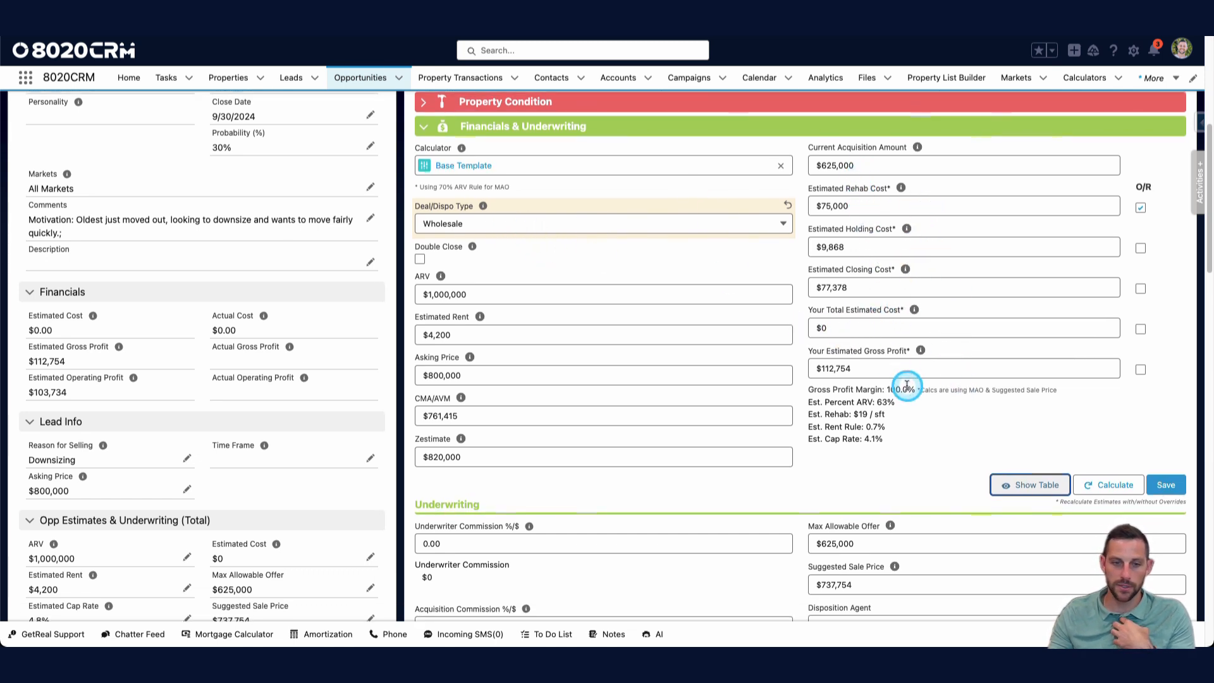
pyautogui.scroll(-3, 908, 382)
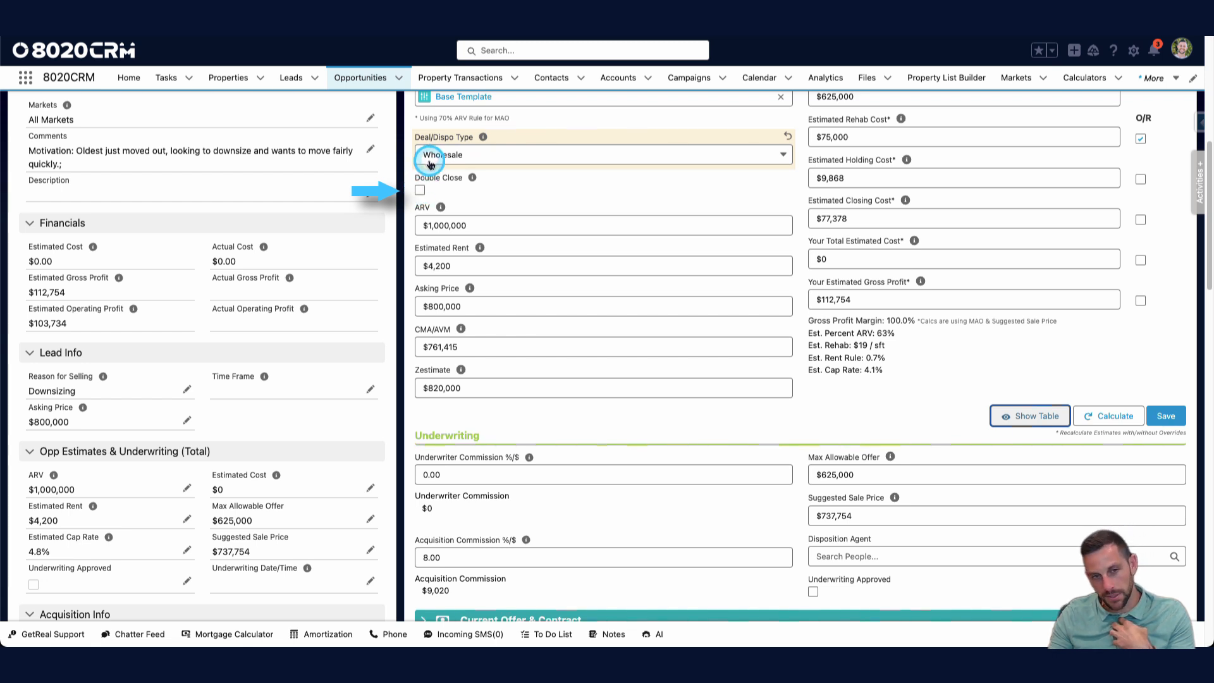
pyautogui.click(420, 190)
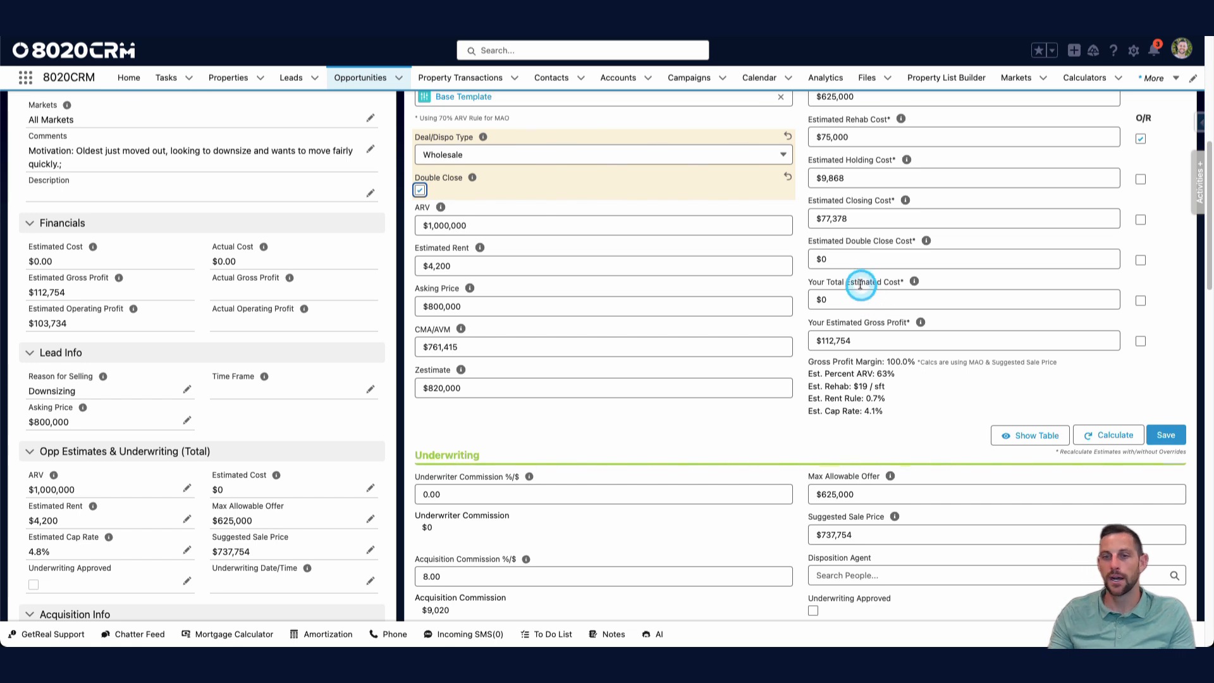
pyautogui.click(819, 259)
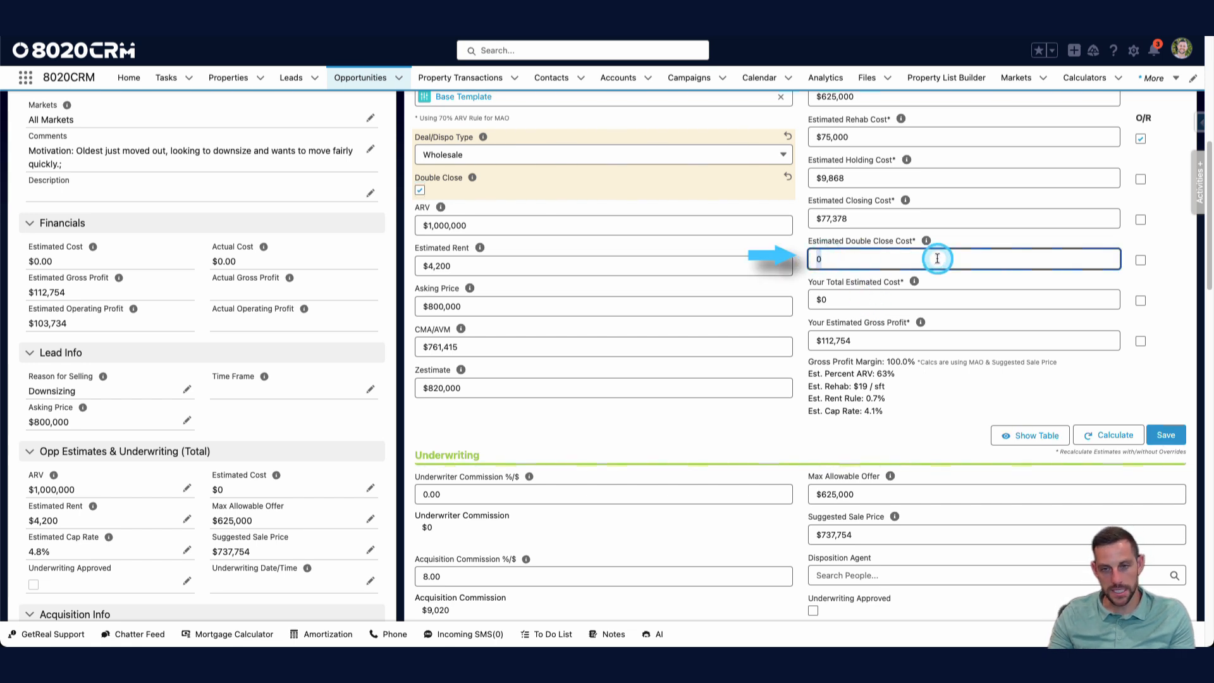
pyautogui.click(1113, 435)
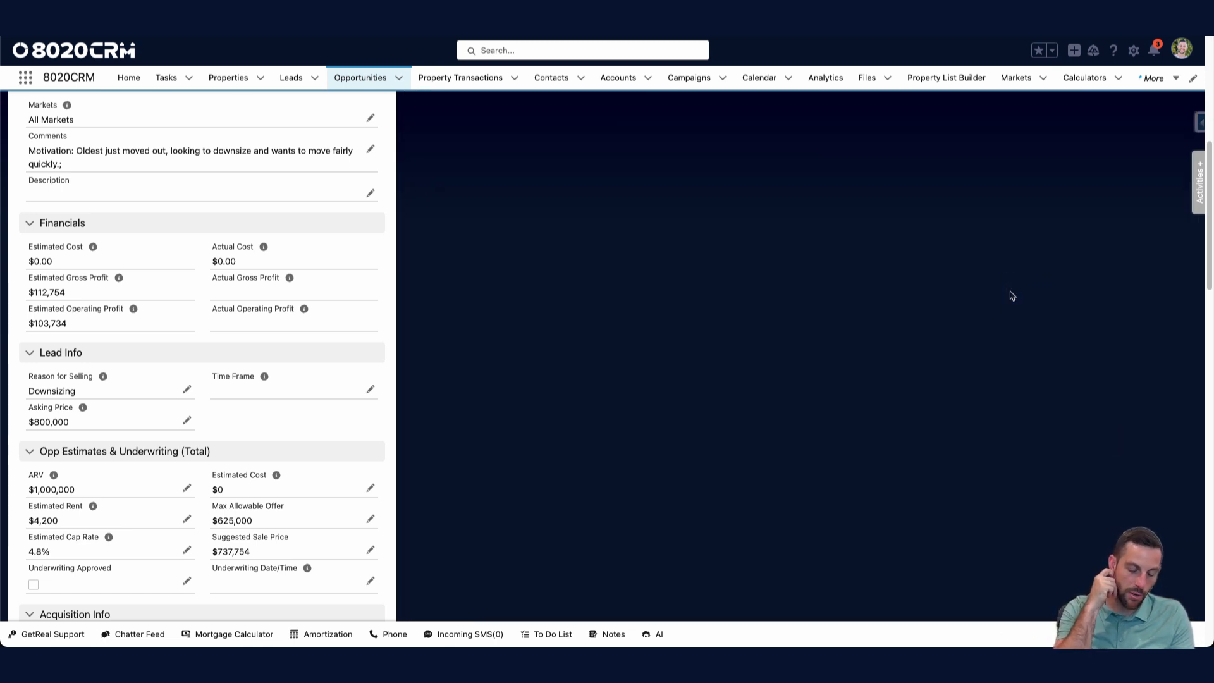
pyautogui.click(974, 284)
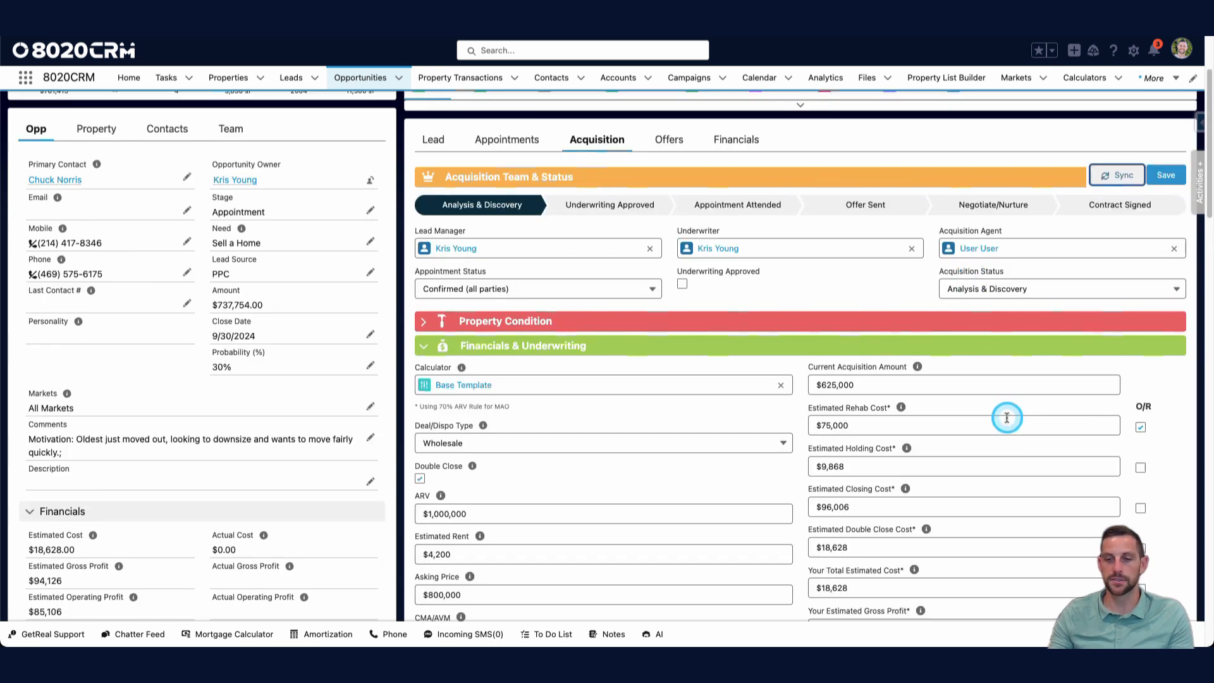
# - Review the recalculated double close cost, total cost and gross profit, plus the profit margin, Est. Percent ARV and Est. Rehab figures
pyautogui.scroll(-3, 1006, 410)
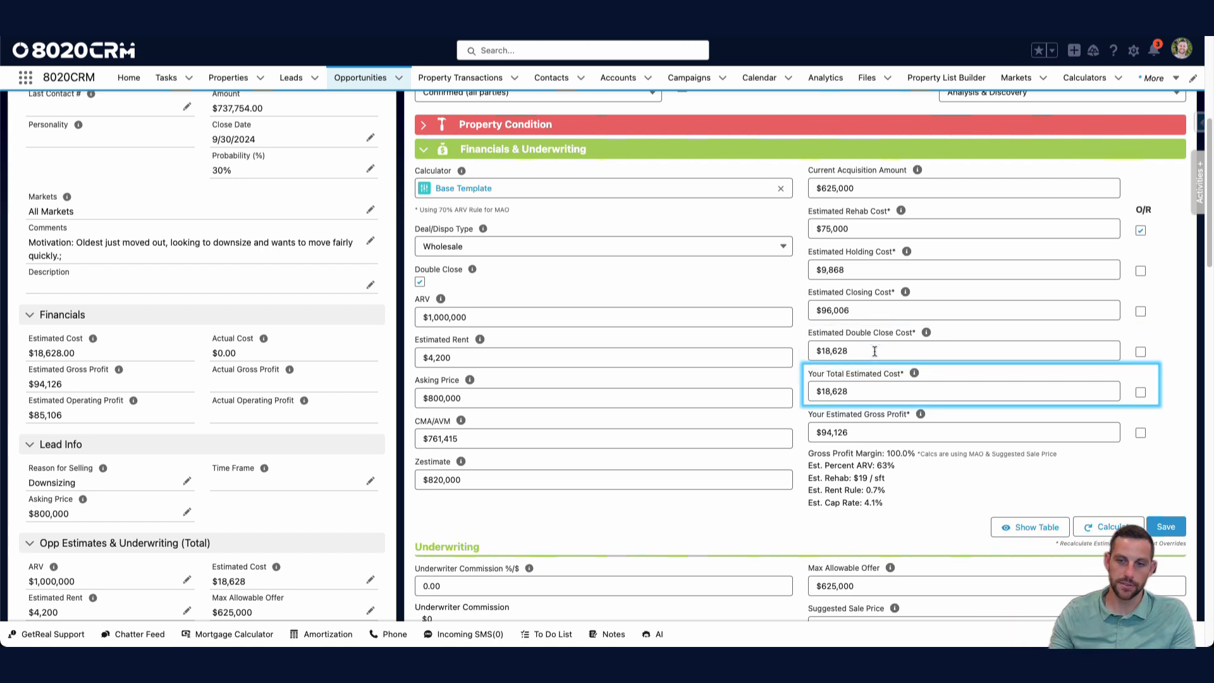
pyautogui.scroll(-5, 935, 391)
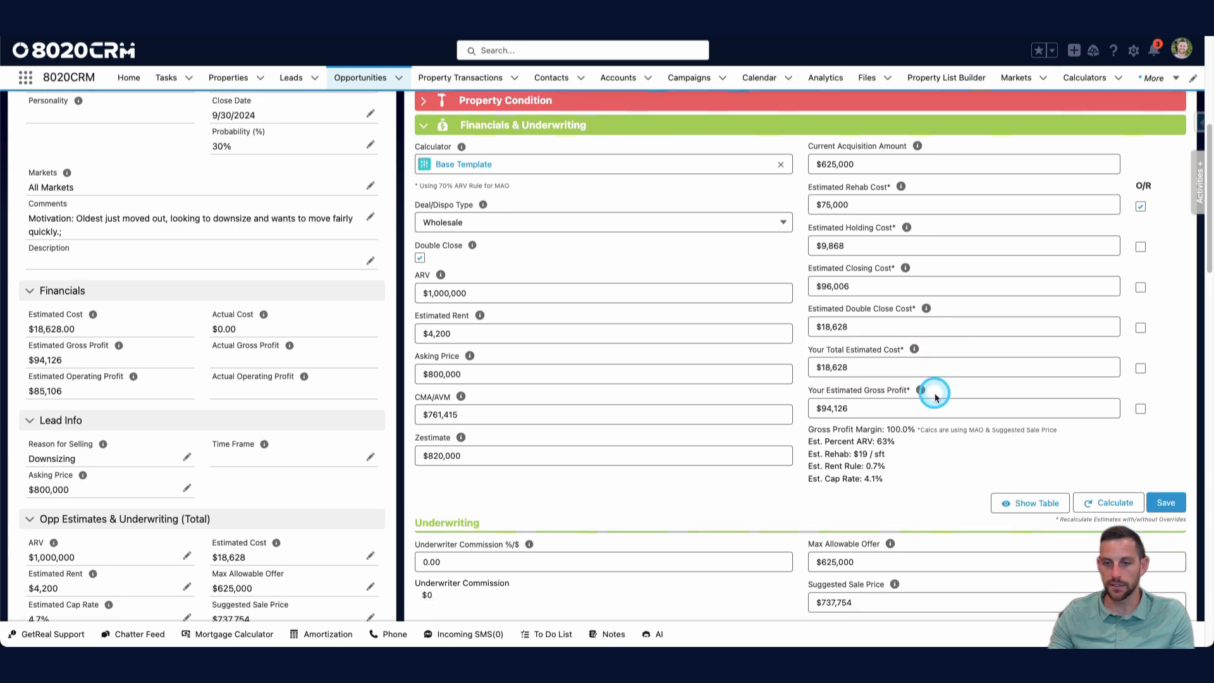
pyautogui.scroll(1, 932, 314)
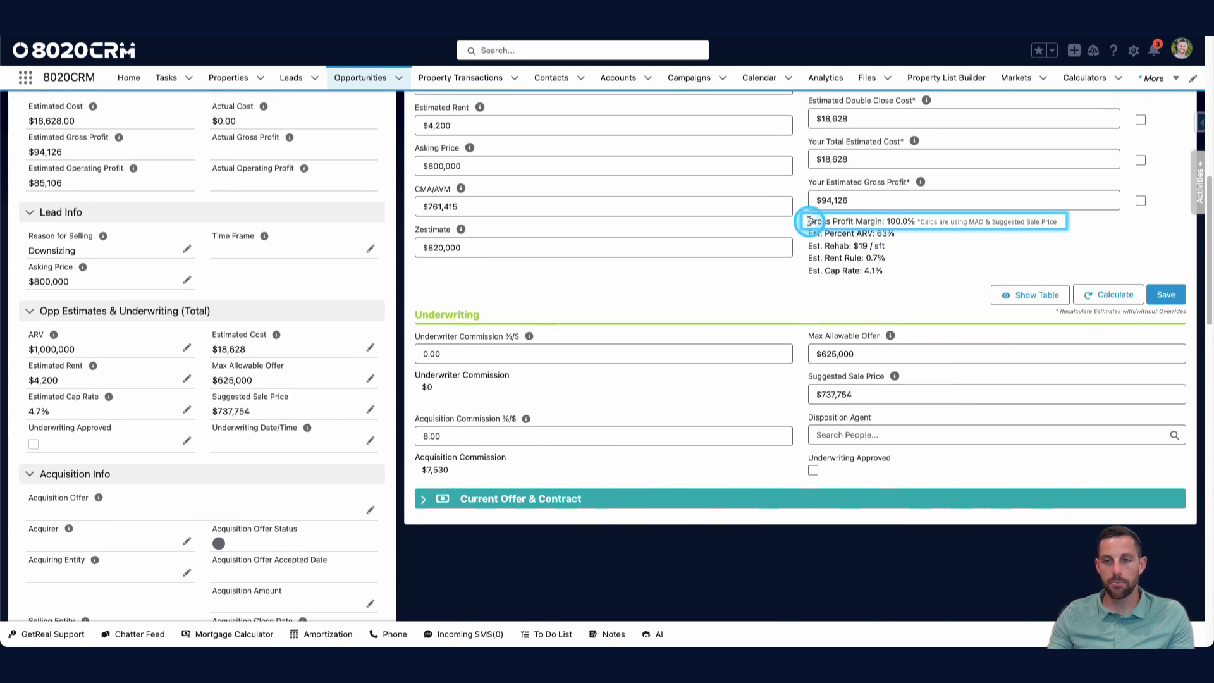
pyautogui.scroll(2, 917, 231)
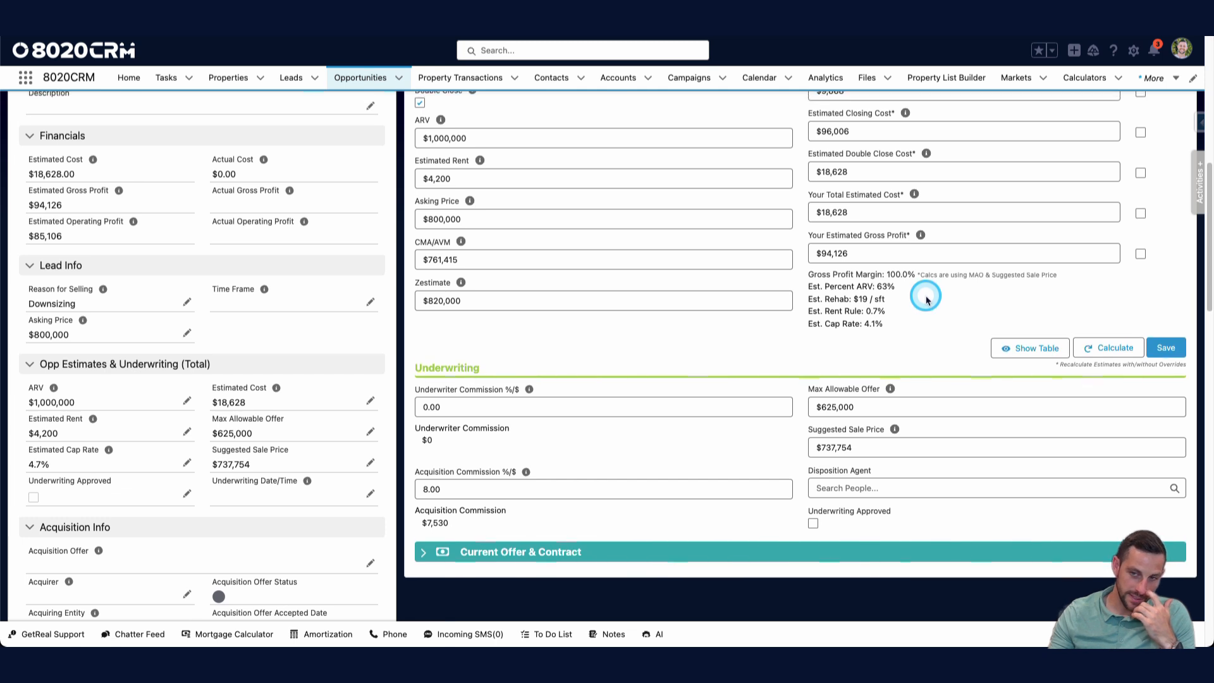
pyautogui.scroll(1, 925, 300)
pyautogui.scroll(1, 917, 310)
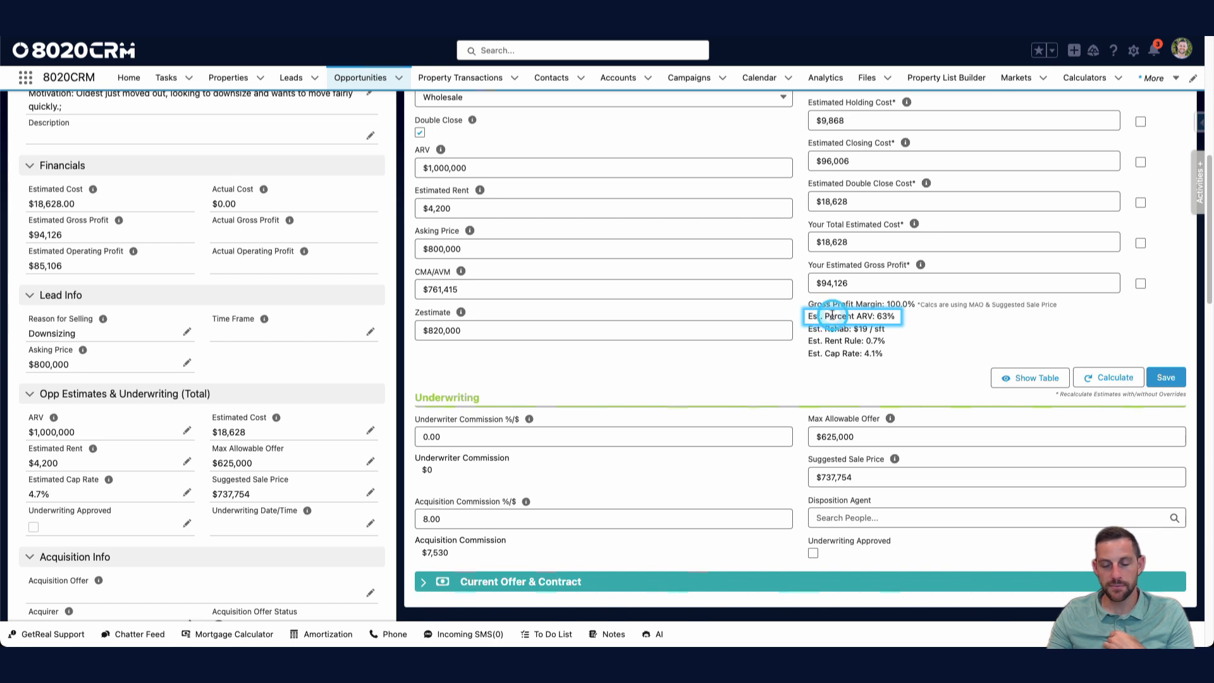
pyautogui.scroll(2, 935, 323)
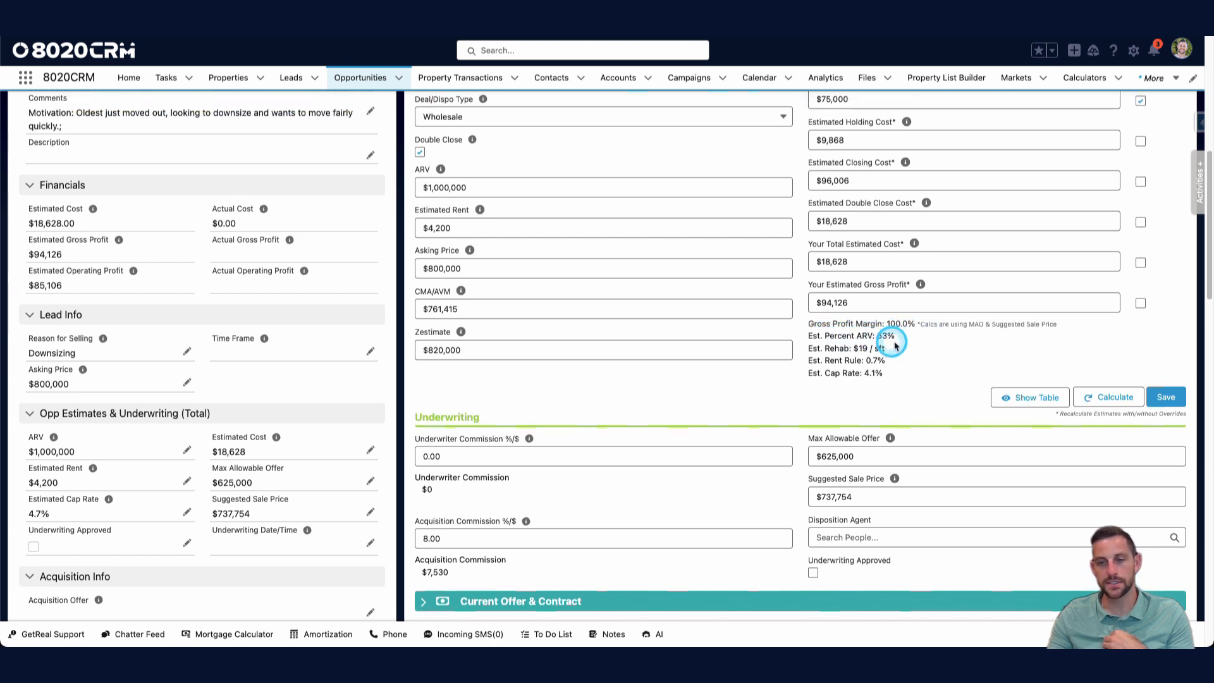
pyautogui.scroll(2, 896, 346)
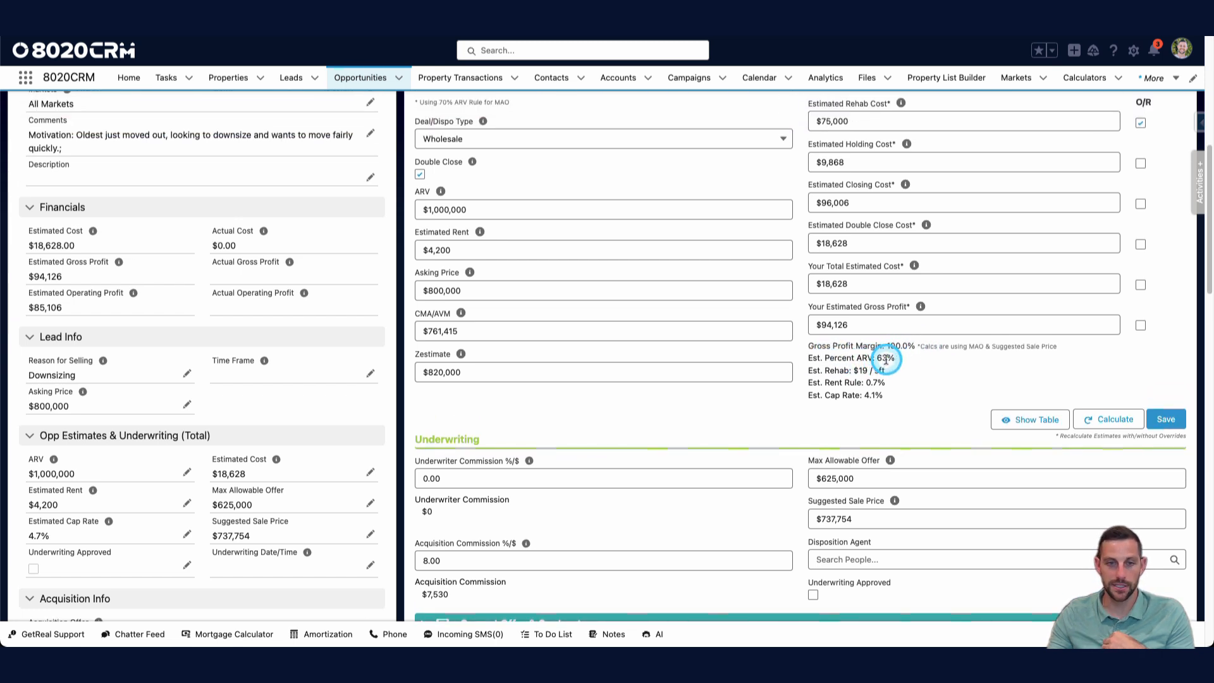
pyautogui.scroll(2, 513, 159)
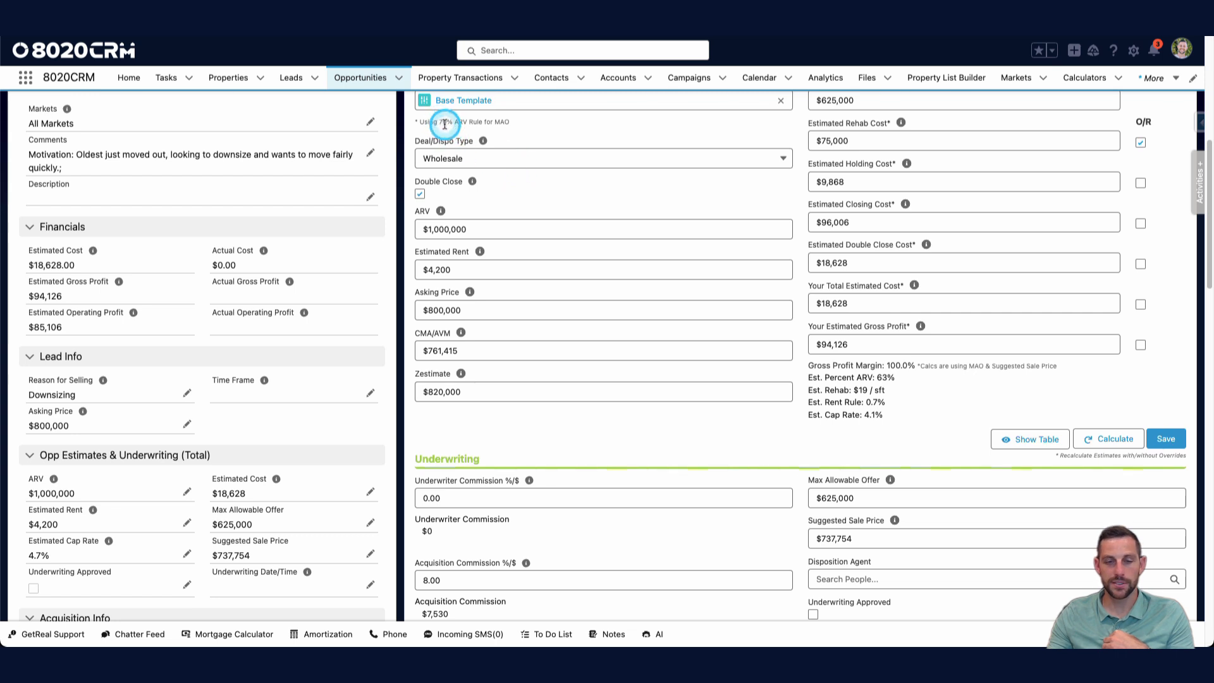
pyautogui.scroll(1, 873, 146)
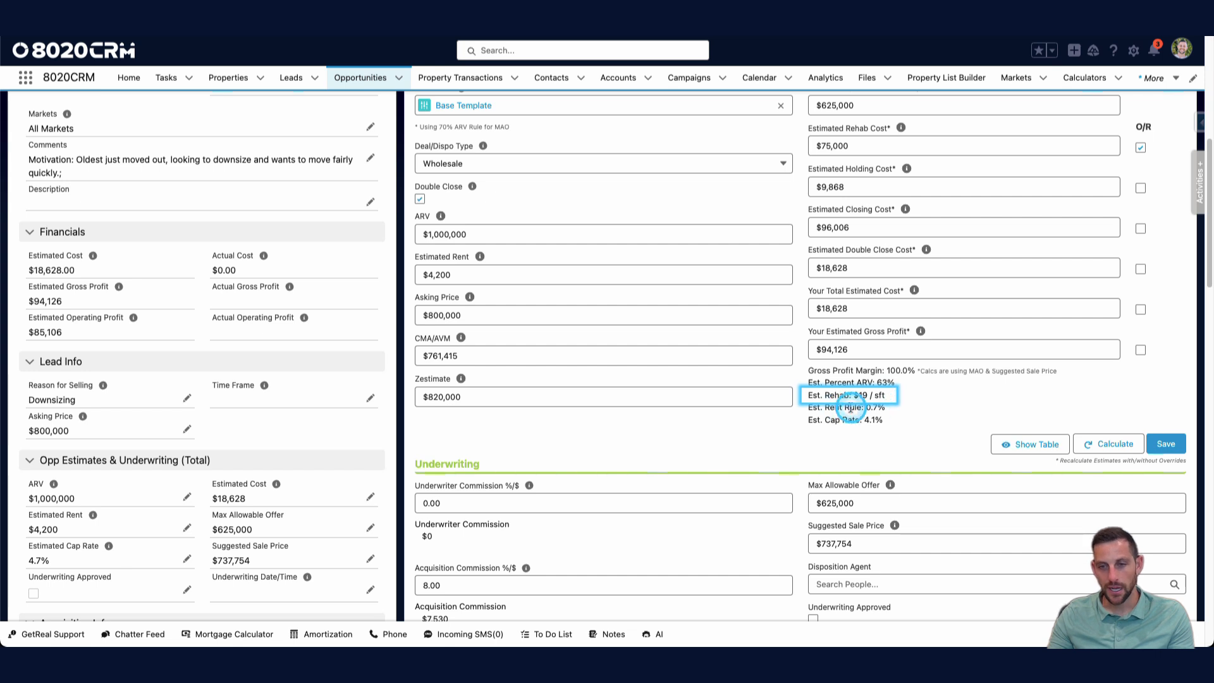
# - Examine the Est. Rent Rule and Est. Cap Rate figures, and view the Underwriting section below them
pyautogui.moveTo(890, 406); pyautogui.dragTo(814, 406)
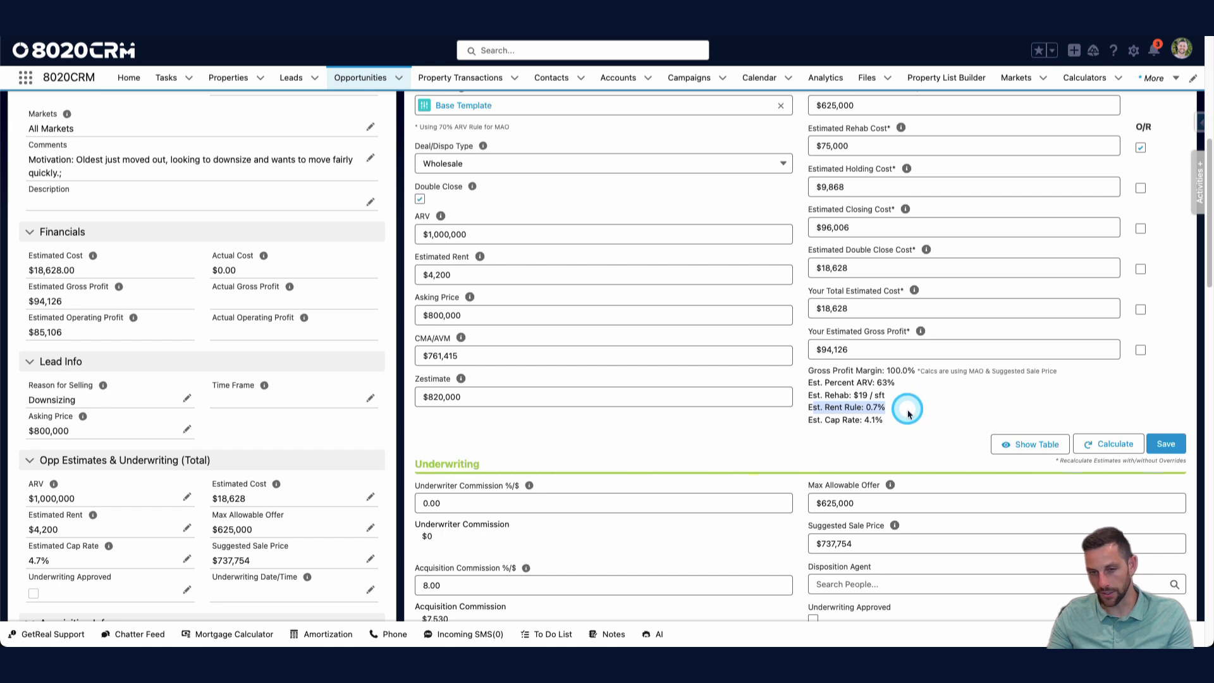
pyautogui.moveTo(899, 424); pyautogui.dragTo(815, 419)
pyautogui.scroll(1, 816, 420)
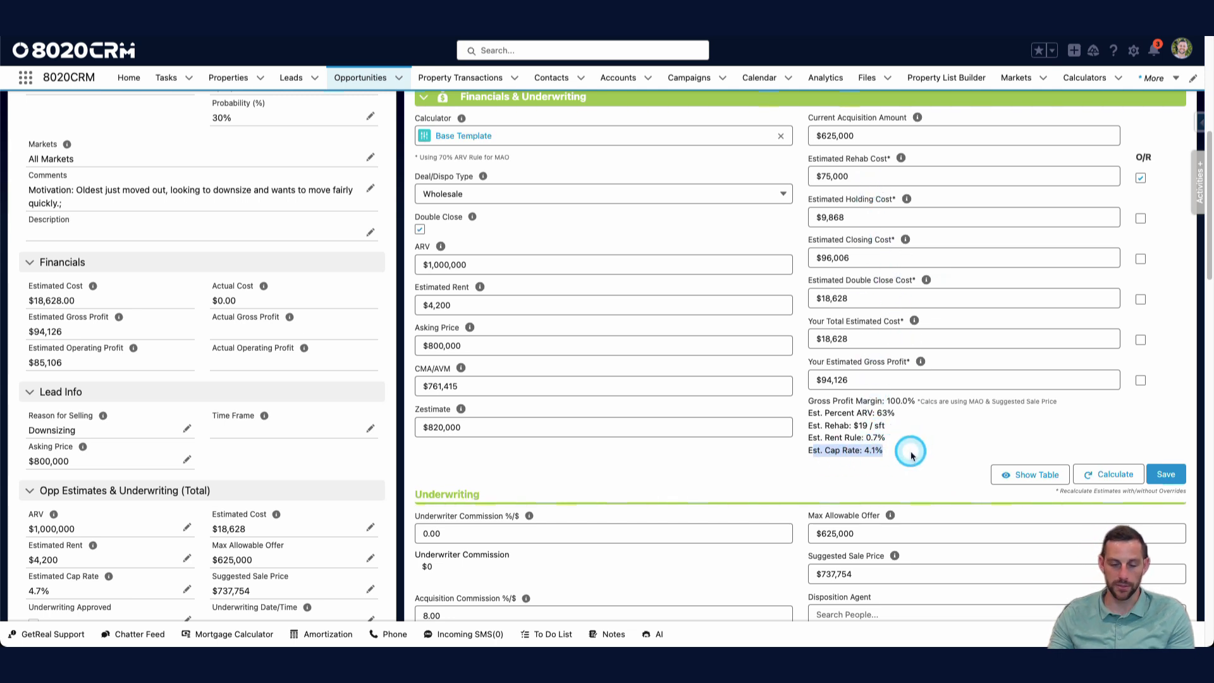
pyautogui.scroll(-2, 910, 449)
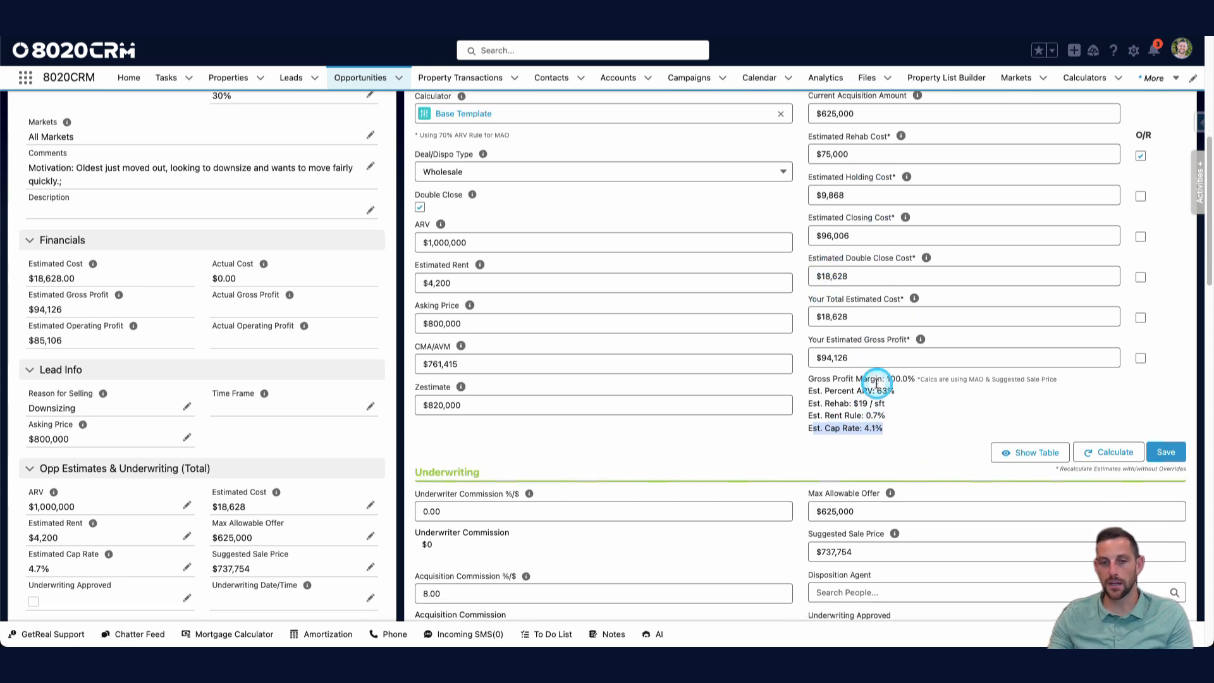
pyautogui.scroll(-2, 909, 412)
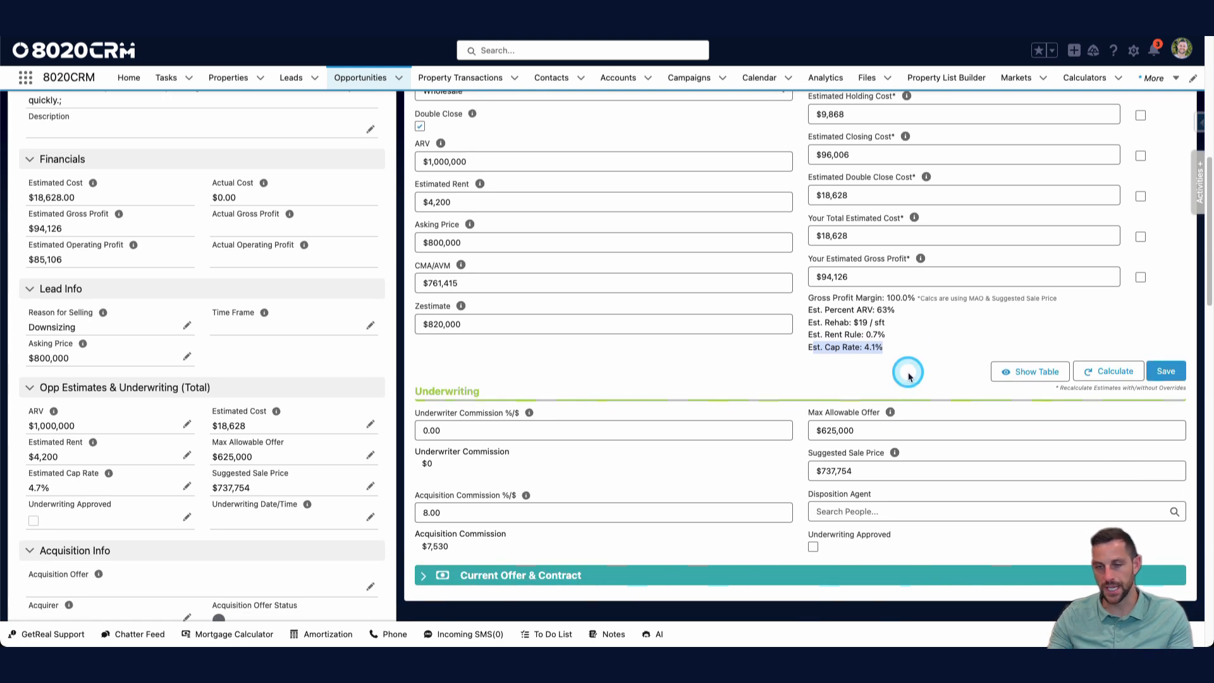
pyautogui.scroll(-3, 909, 374)
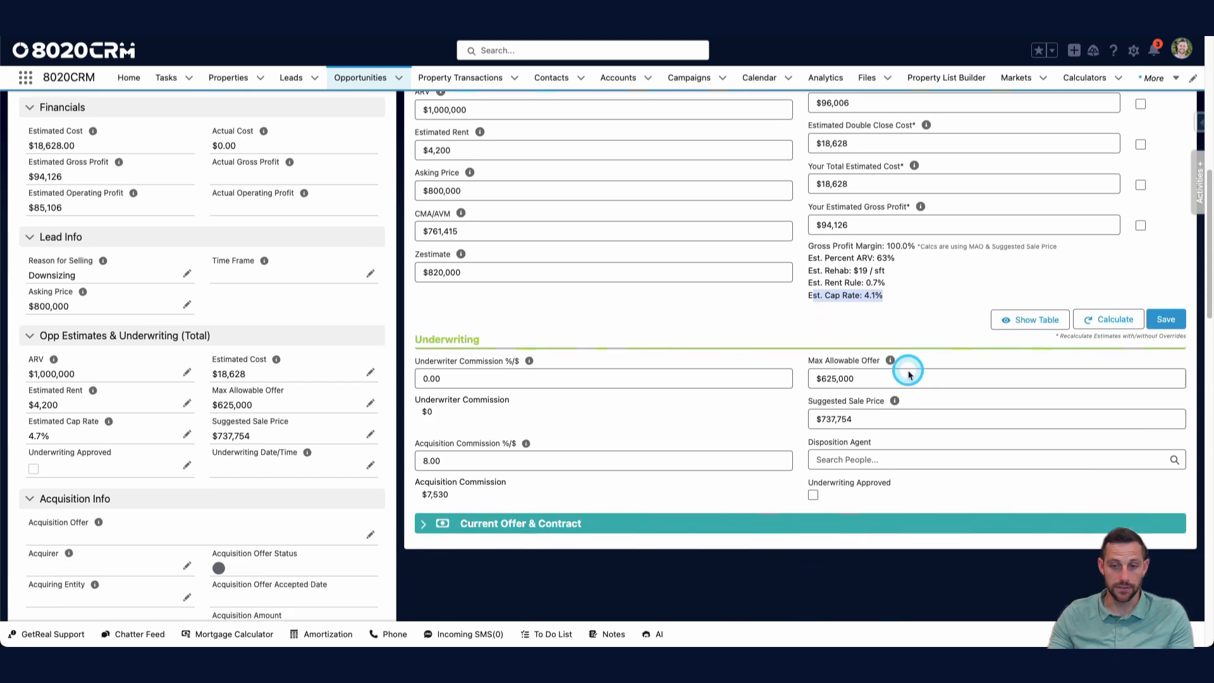